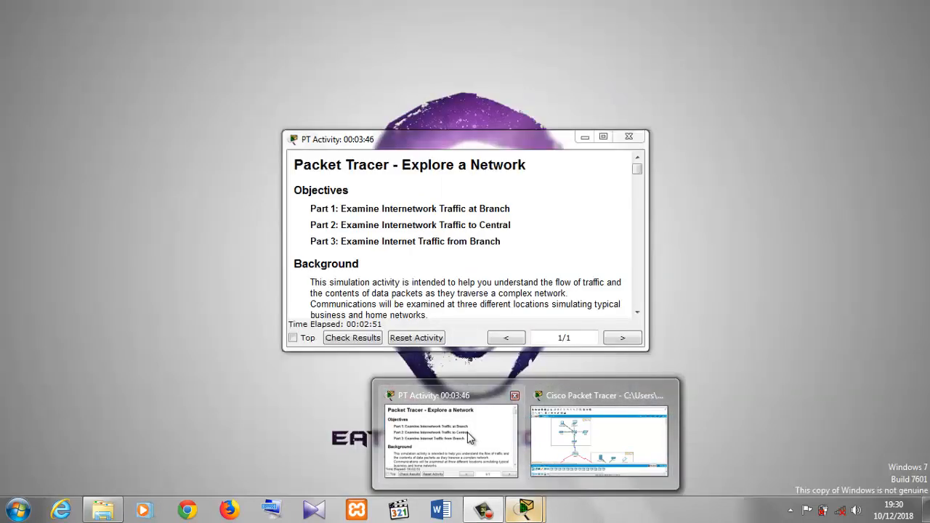
- Bring up the activity instructions window and read the objectives for the Explore a Network activity
left_click(469, 437)
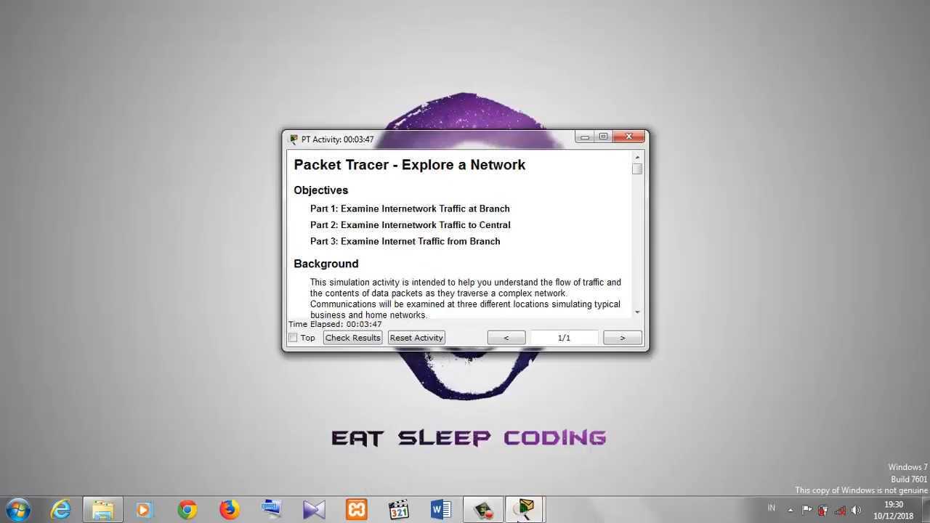
mouse_move(523, 513)
left_click(581, 469)
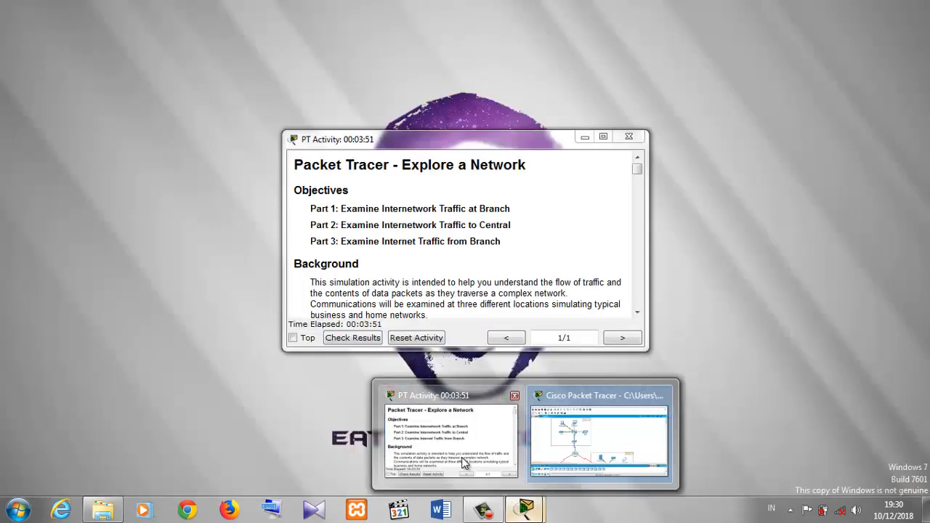
left_click(465, 463)
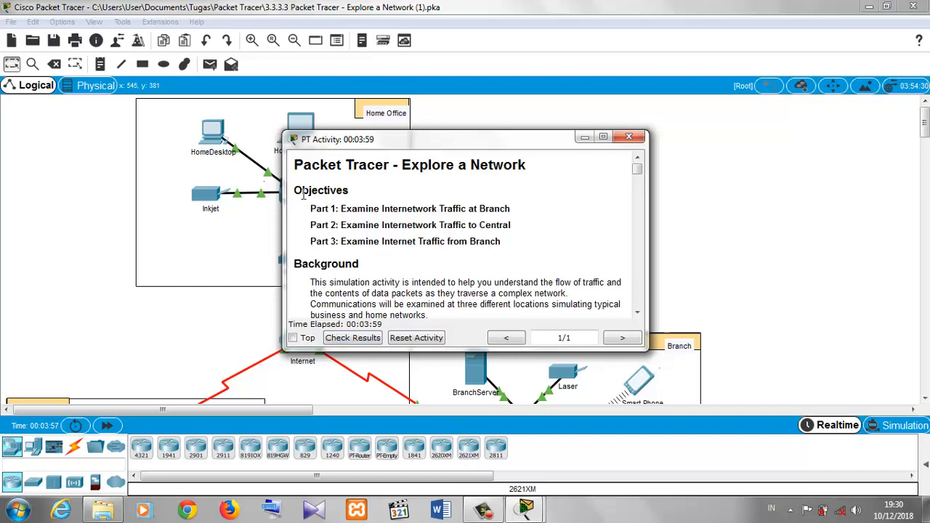
left_click_drag(295, 188, 510, 241)
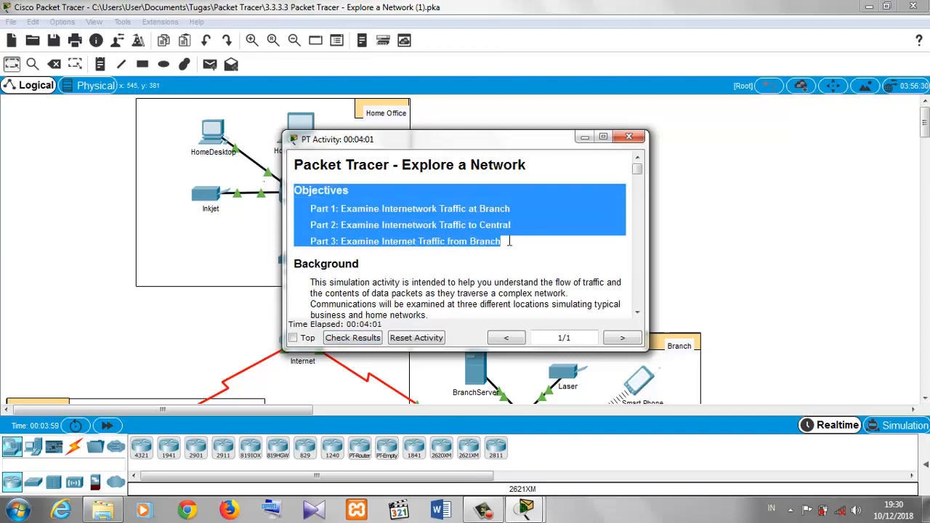
left_click(491, 220)
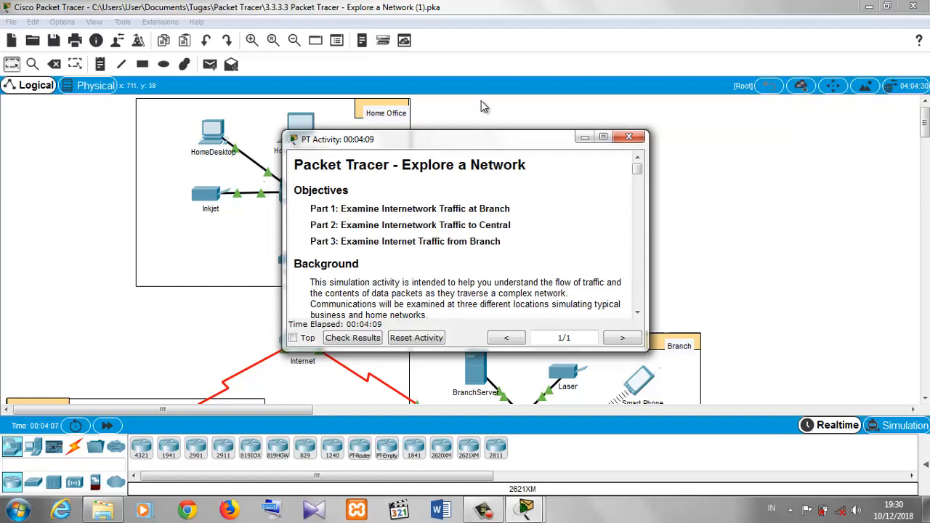
- Move the instructions window aside and scroll the topology to show the Central and Branch locations
left_click_drag(485, 146, 720, 48)
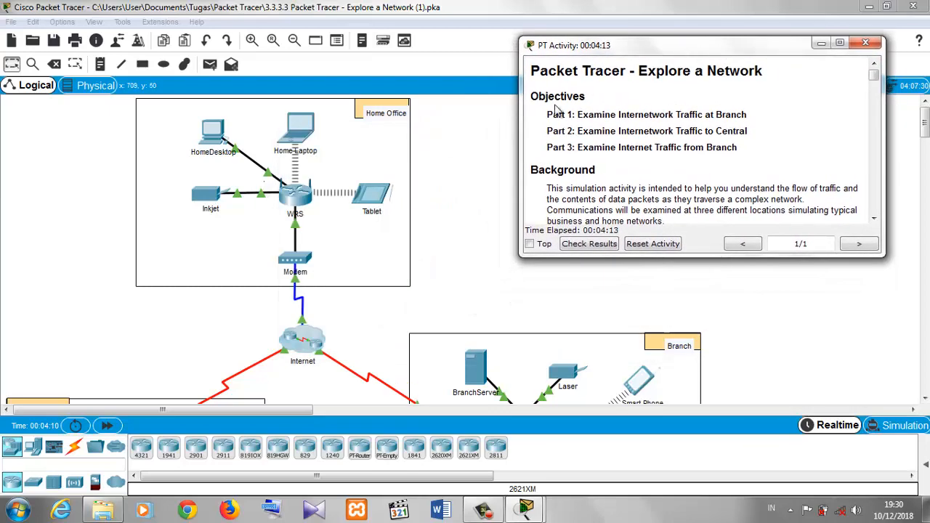
left_click(473, 163)
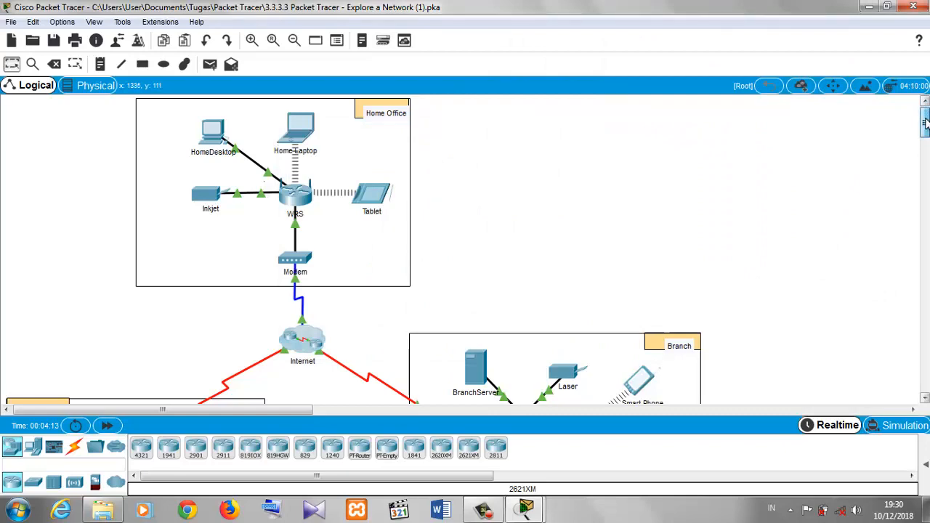
mouse_move(926, 106)
left_mouse_down()
mouse_move(926, 168)
mouse_move(926, 106)
left_mouse_up()
left_click_drag(926, 108, 925, 143)
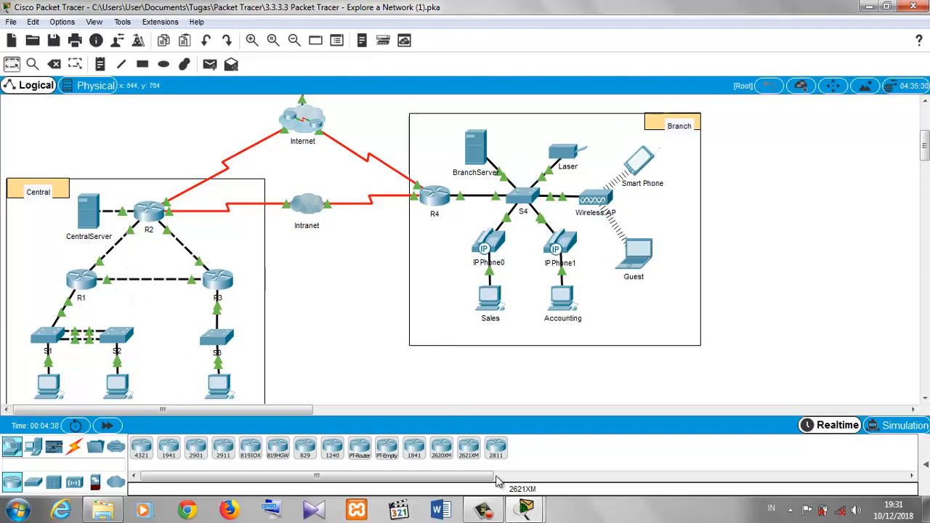
- Reposition the instructions window and scroll through the background to Part 1, Step 1
mouse_move(525, 509)
left_click(436, 447)
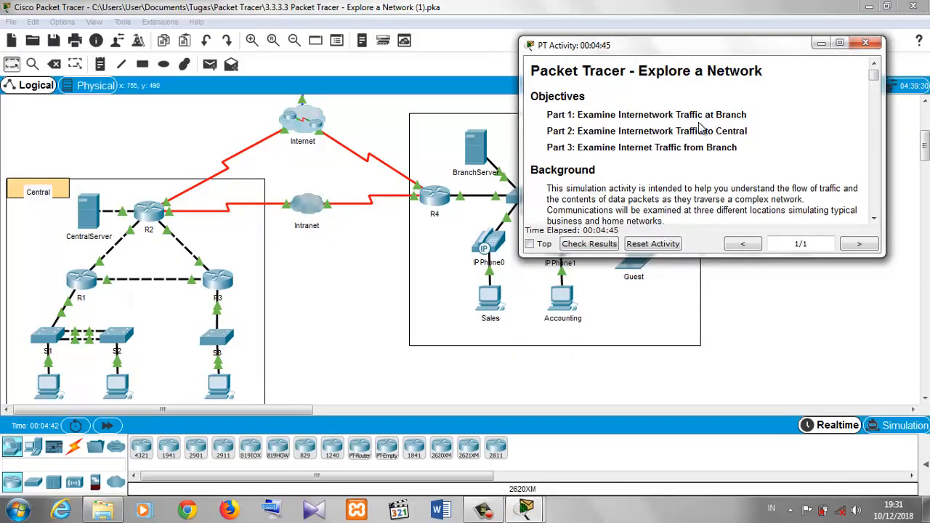
left_click_drag(729, 54, 846, 98)
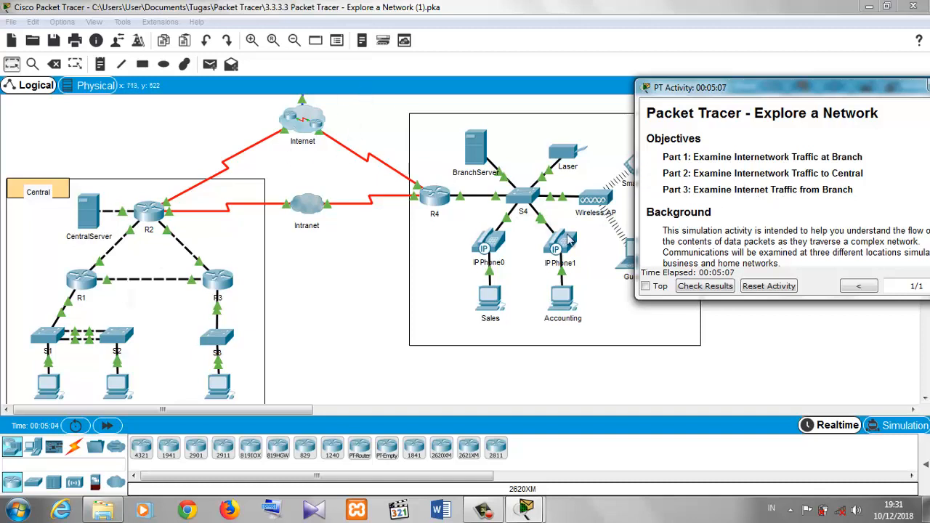
left_click_drag(724, 88, 422, 119)
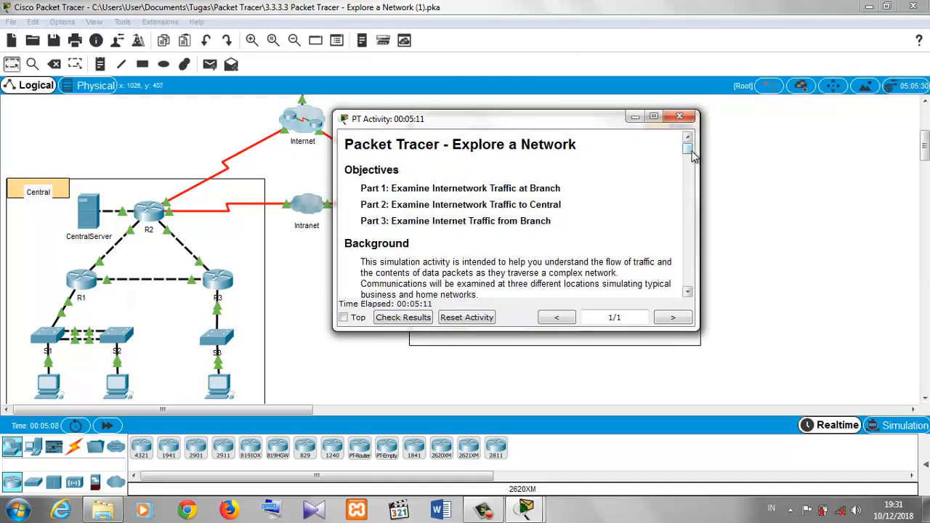
scroll(689, 154, "down", 2)
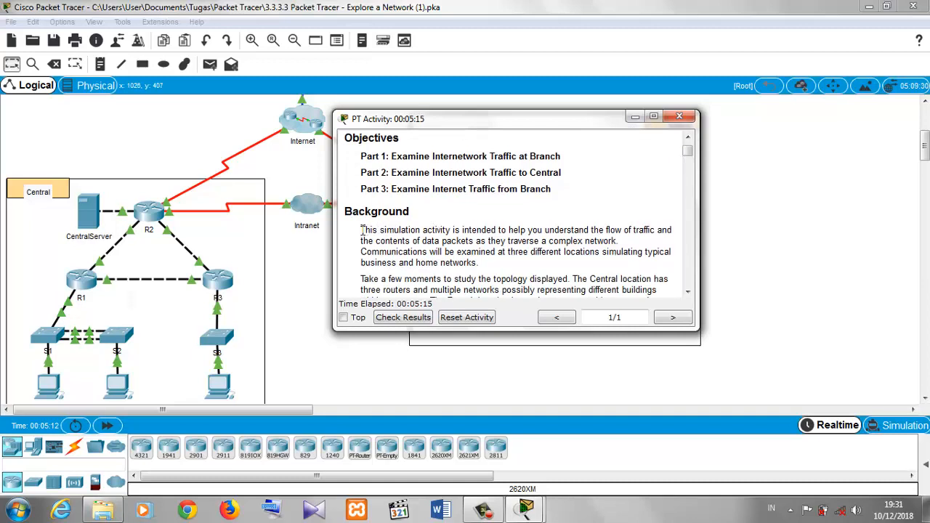
left_click_drag(362, 229, 549, 241)
left_click(550, 240)
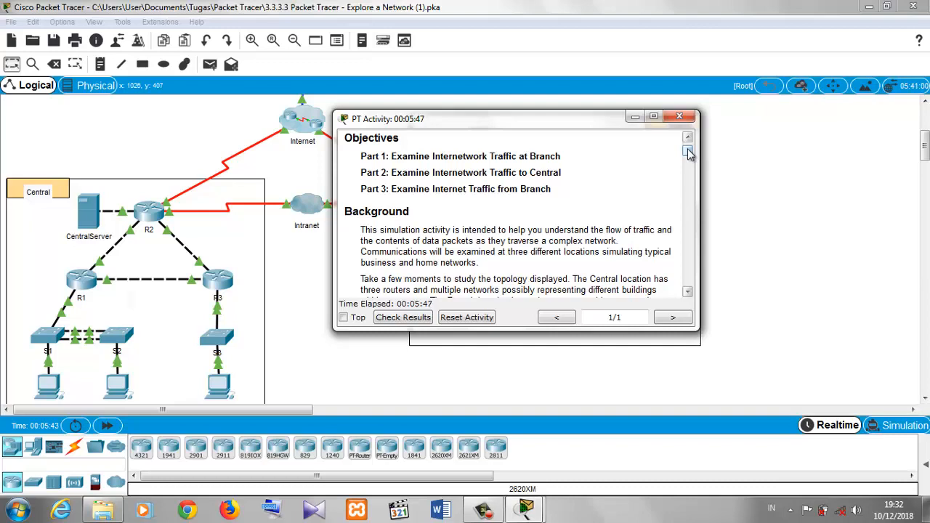
left_click_drag(688, 157, 692, 172)
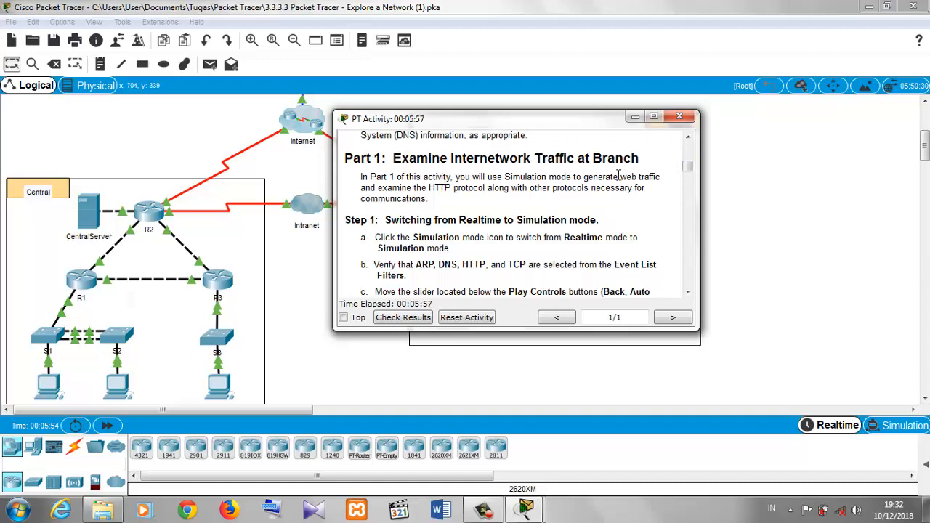
left_click_drag(688, 168, 690, 176)
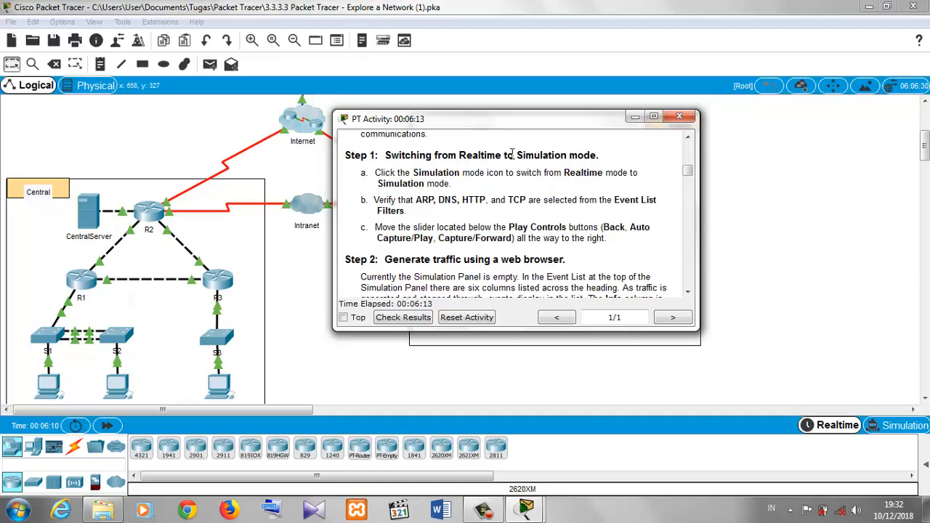
- Switch from Realtime to Simulation mode, widen the simulation panel and zoom out the topology
left_click(773, 170)
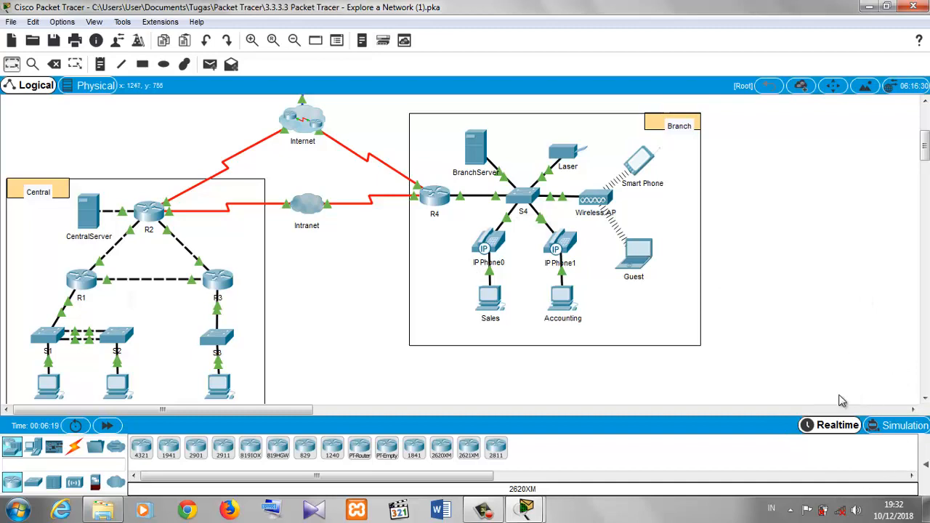
left_click(903, 426)
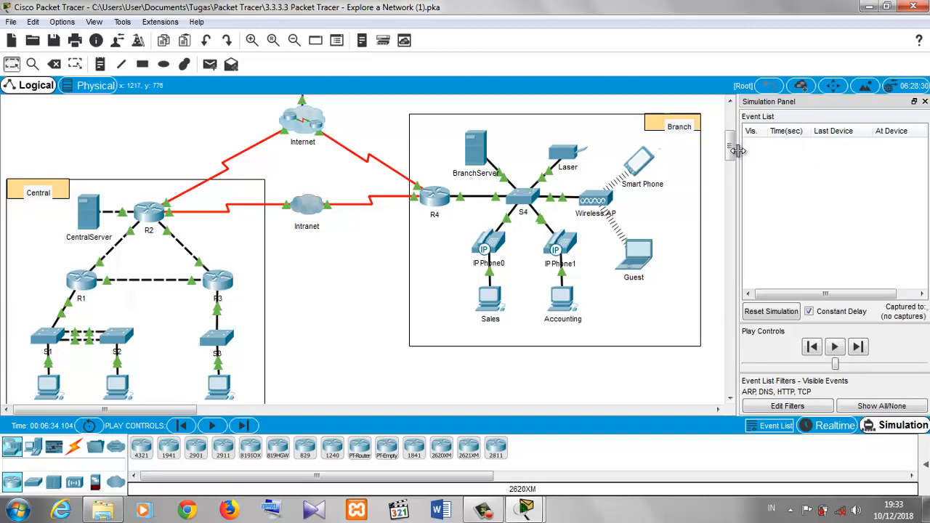
left_click_drag(737, 149, 693, 150)
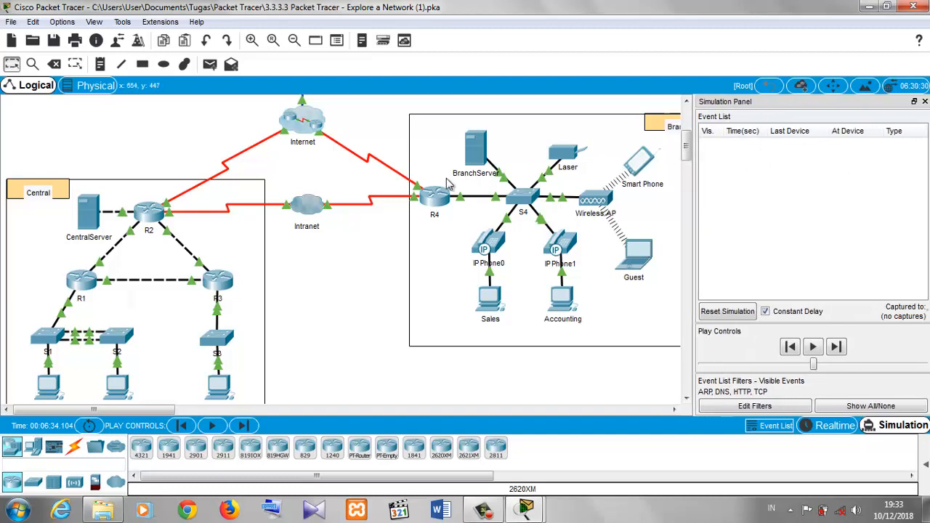
left_click(295, 41)
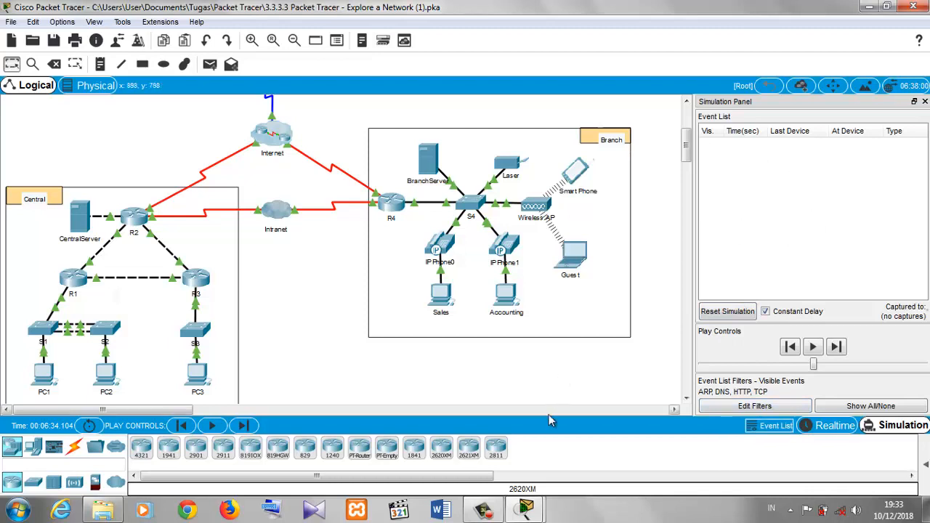
- Check that ARP, DNS, HTTP and TCP are selected in the event list filters across the IPv4, IPv6 and Misc tabs
mouse_move(523, 508)
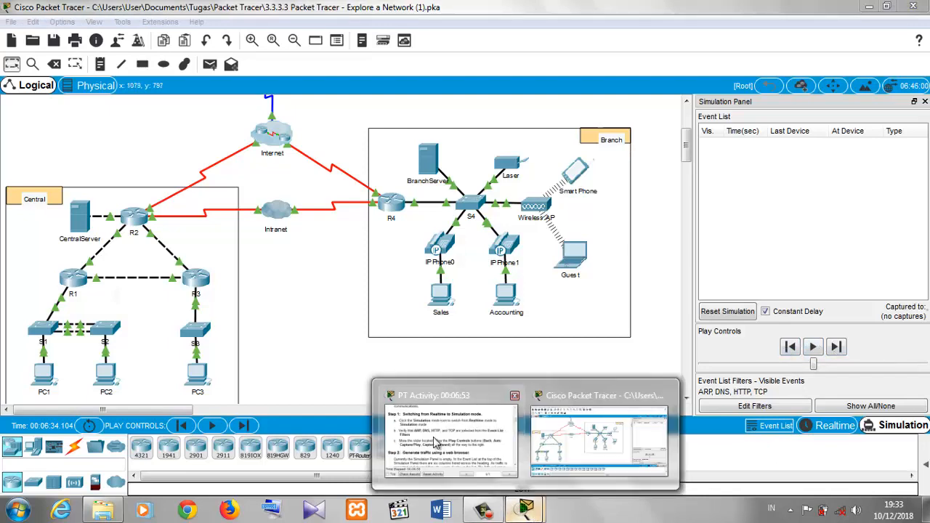
left_click(437, 445)
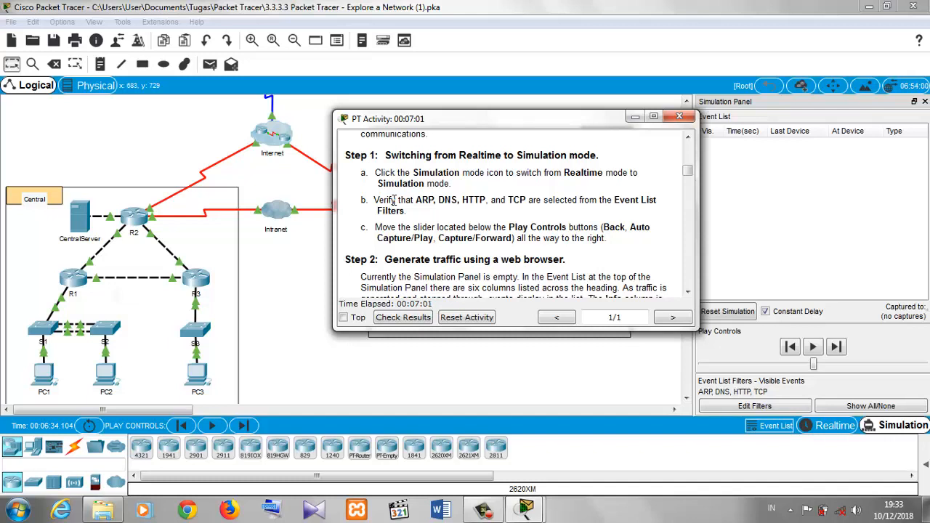
left_click(776, 393)
left_click(727, 407)
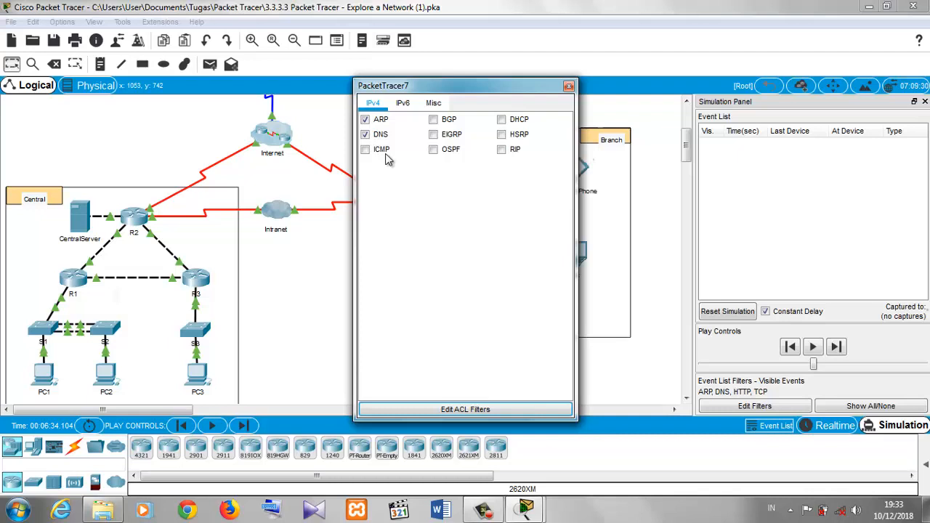
left_click(433, 104)
left_click(403, 103)
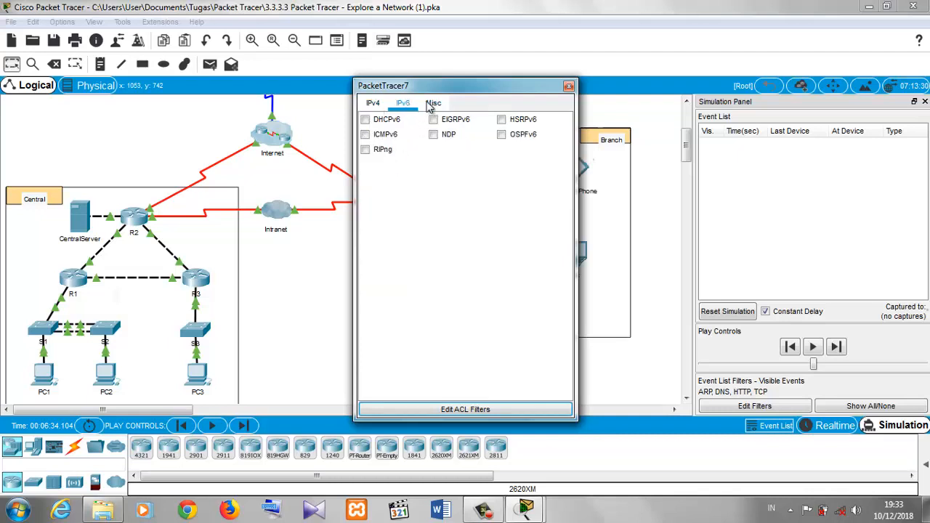
left_click(436, 104)
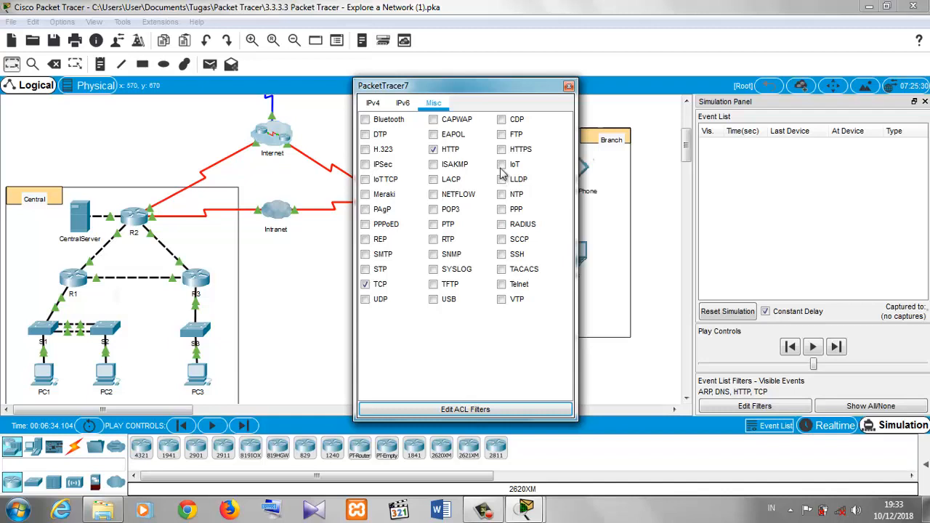
left_click(569, 86)
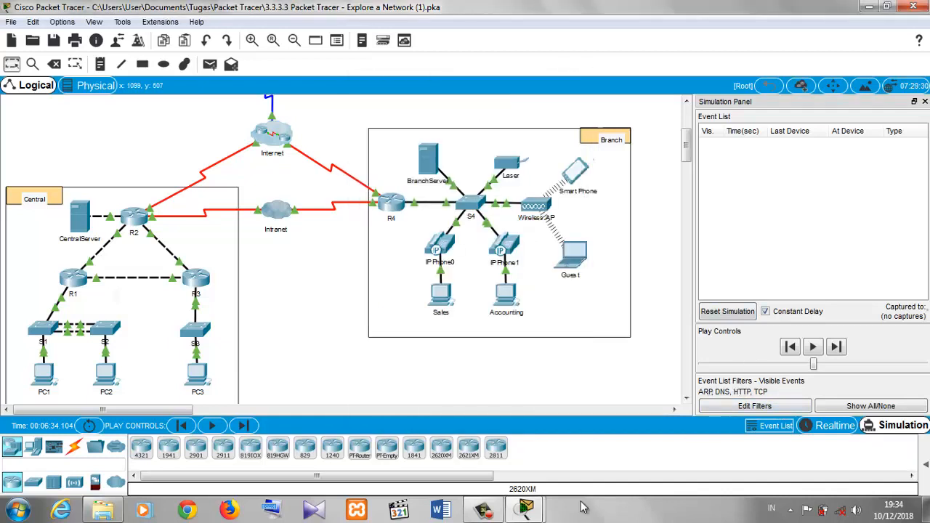
- Move the Play Controls speed slider all the way to the right
left_click(527, 509)
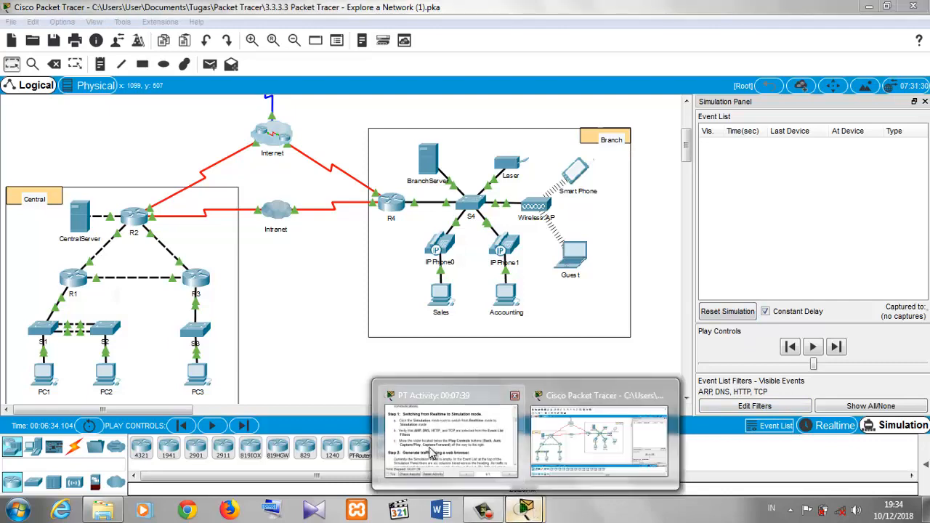
left_click(436, 443)
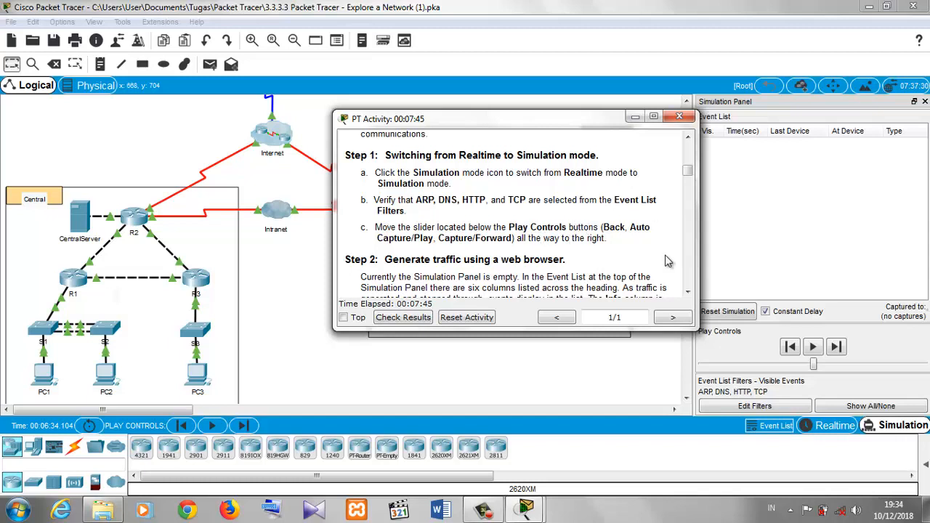
left_click_drag(813, 364, 926, 364)
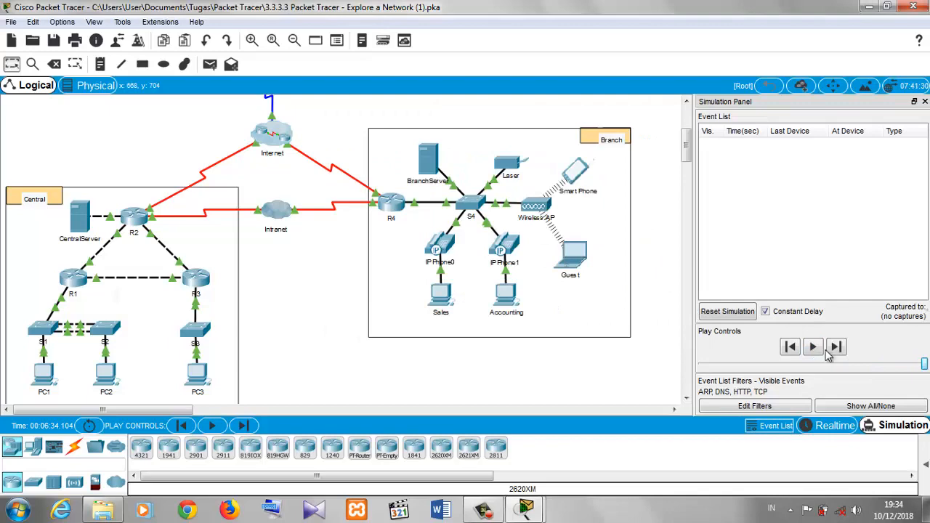
- Scroll the instructions to read Step 2 on generating traffic with a web browser
left_click(526, 508)
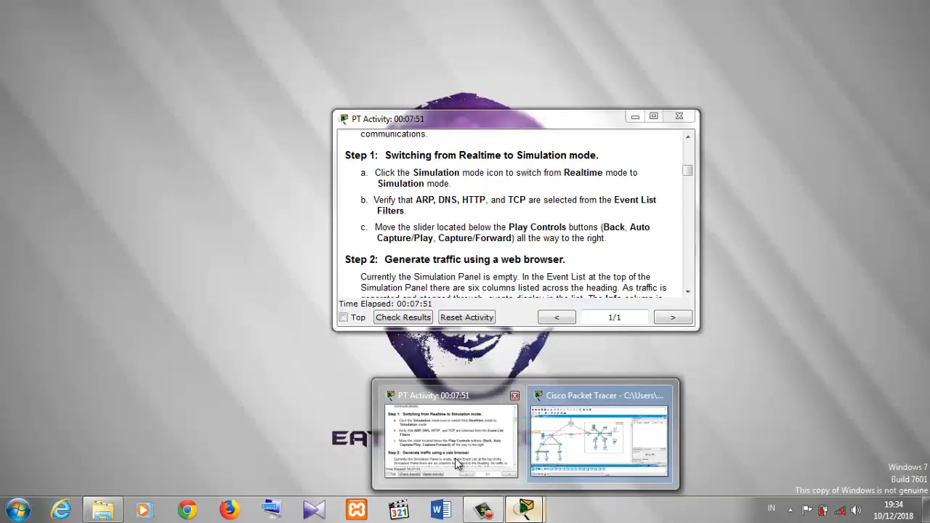
left_click(458, 463)
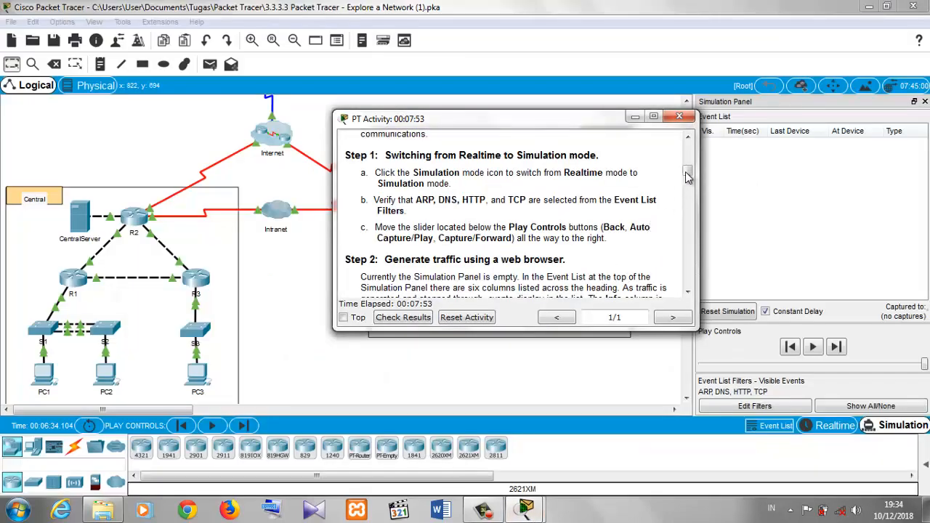
left_click_drag(687, 173, 689, 189)
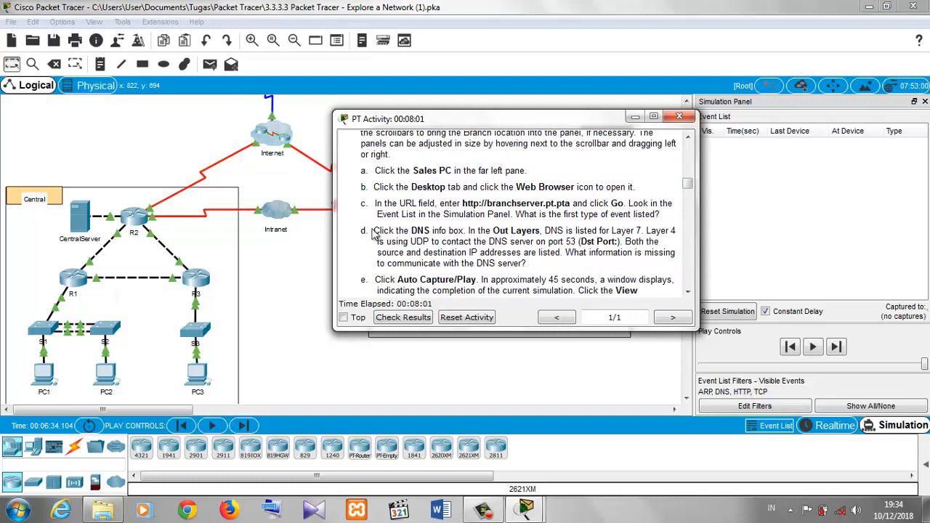
left_click(325, 276)
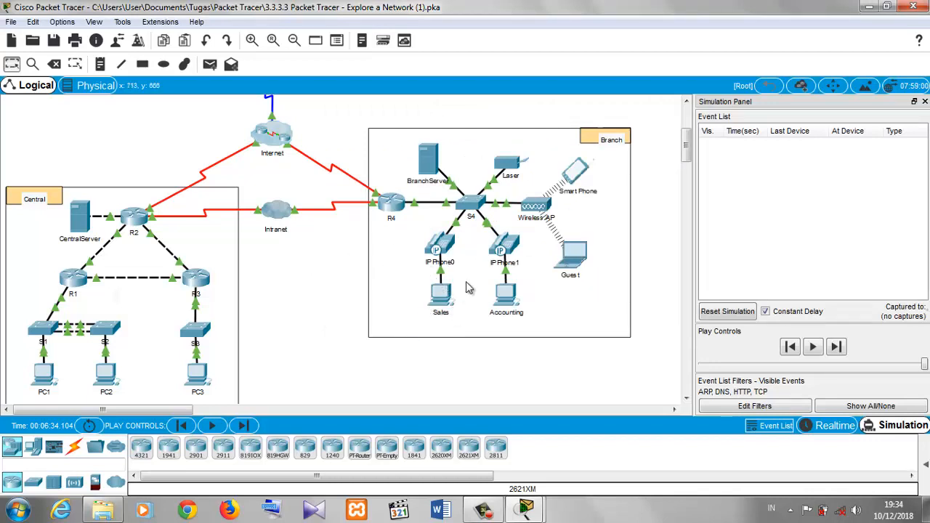
- Open the Sales PC in the Branch and bring the instructions window up beside it
left_click(441, 298)
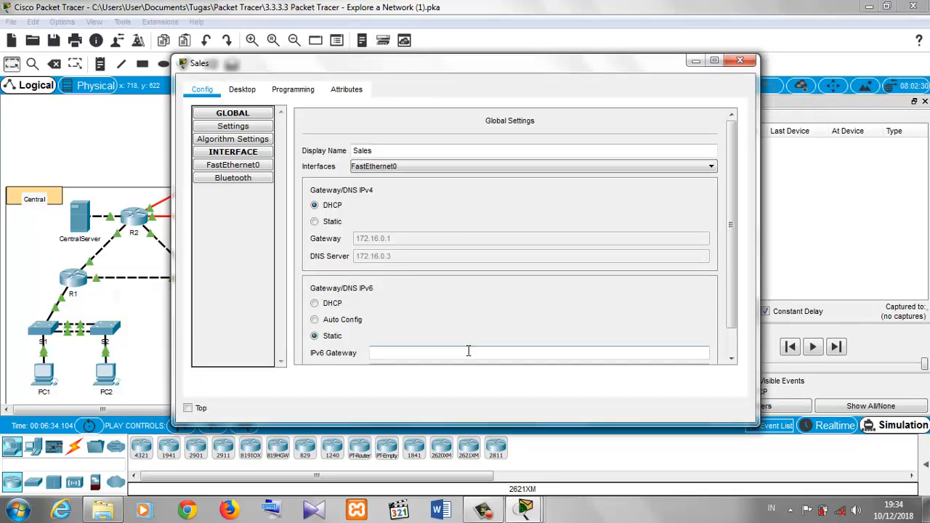
mouse_move(521, 515)
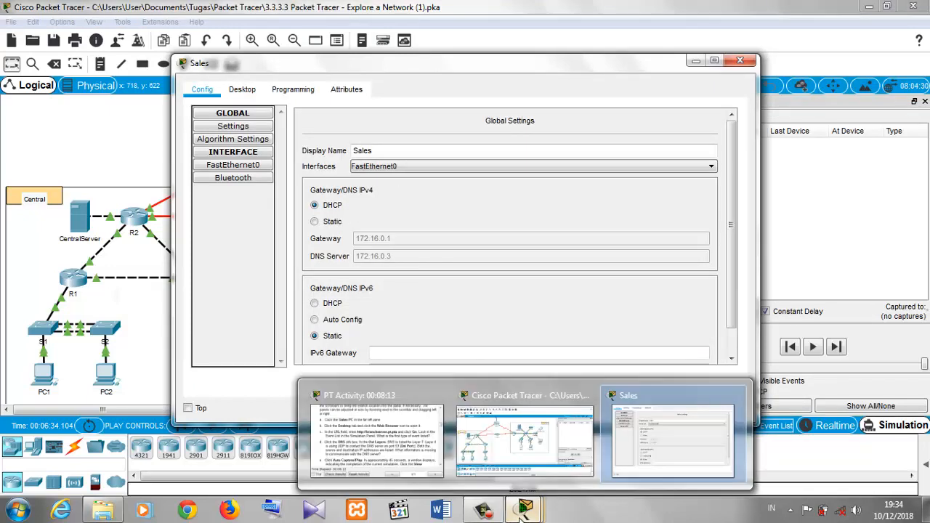
left_click(411, 430)
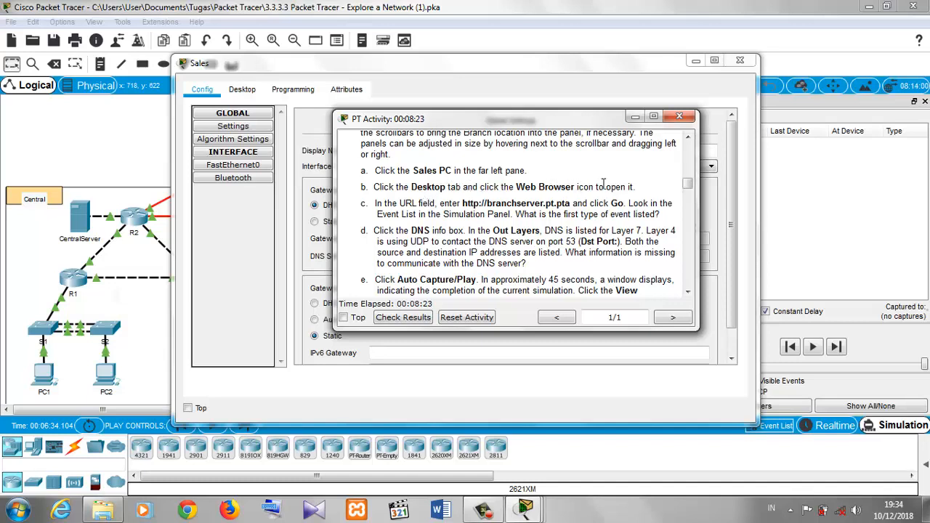
- Open the Web Browser from the Sales PC's Desktop
left_click(550, 103)
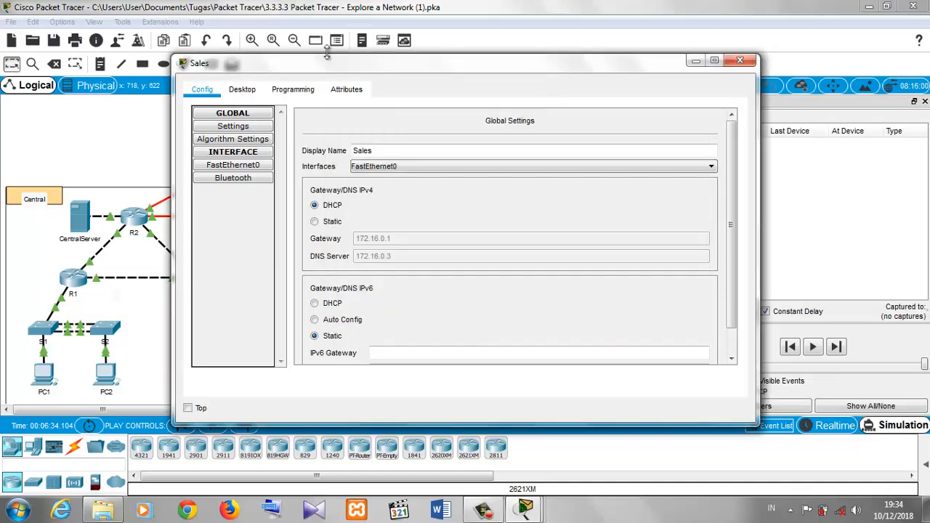
left_click(247, 89)
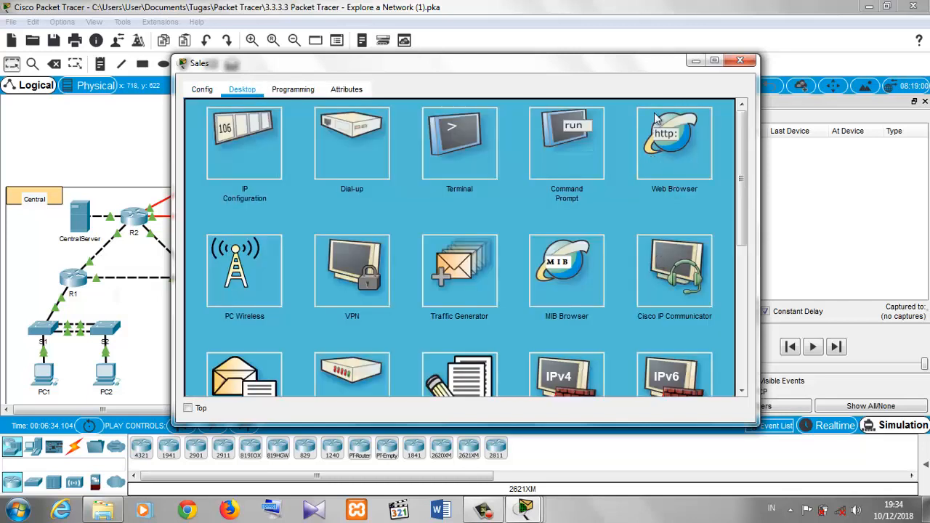
left_click(656, 144)
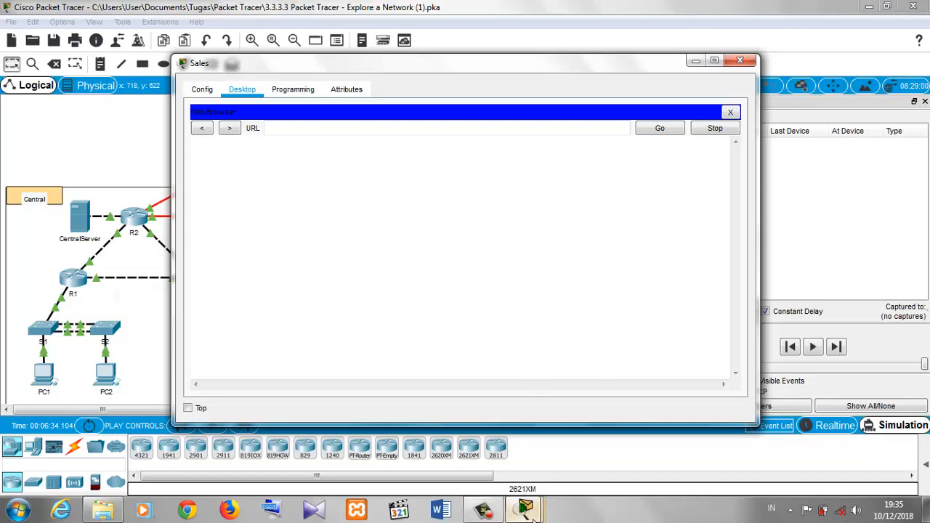
mouse_move(528, 511)
left_click(402, 455)
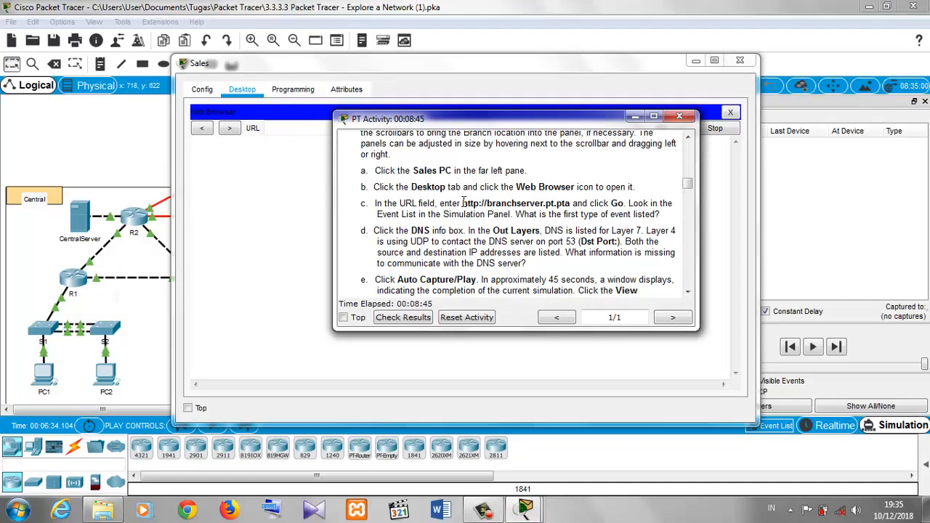
left_click_drag(463, 204, 466, 200)
triple_click(515, 203)
left_click(527, 229)
left_click_drag(464, 203, 572, 203)
key("ctrl+c")
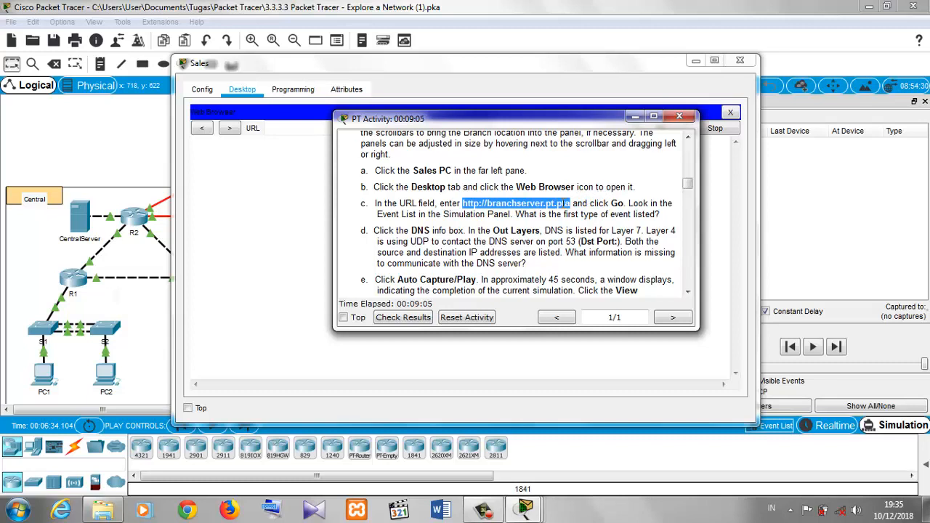
left_click(299, 195)
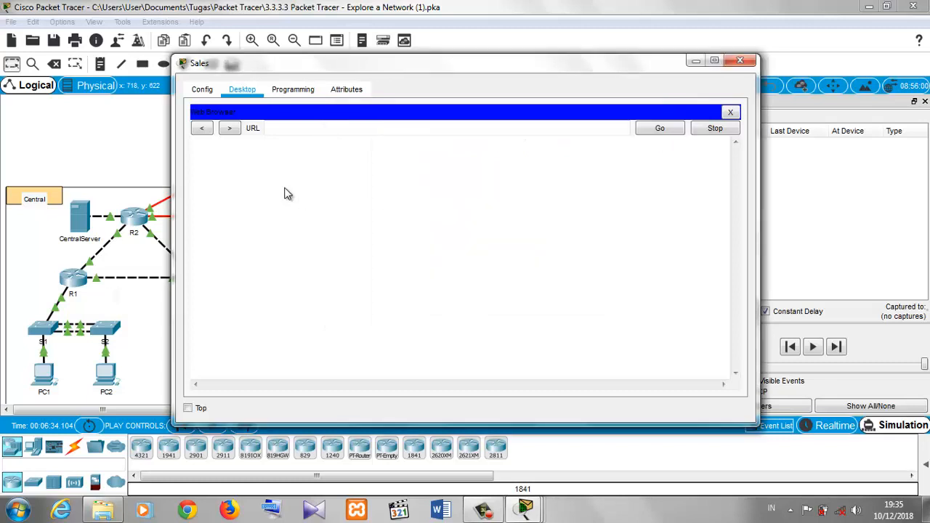
left_click(280, 130)
key("ctrl+v")
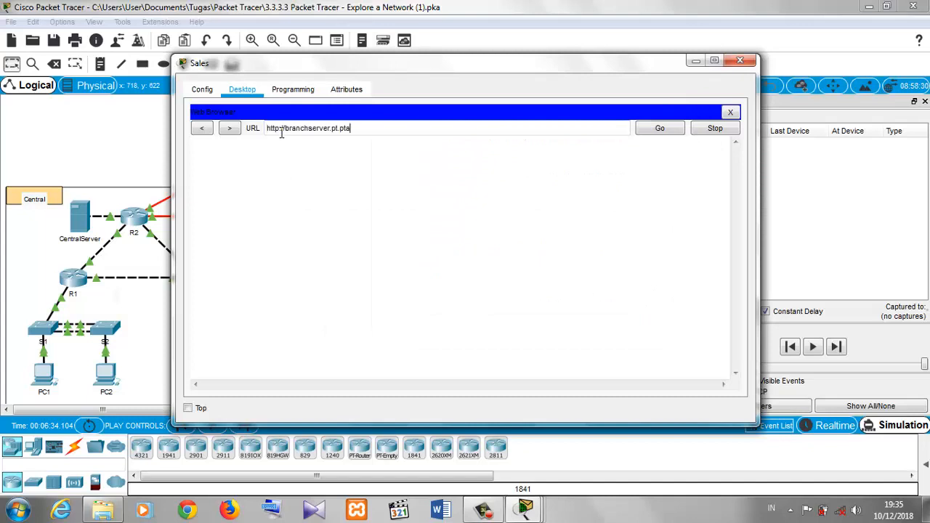
left_click_drag(429, 71, 315, 63)
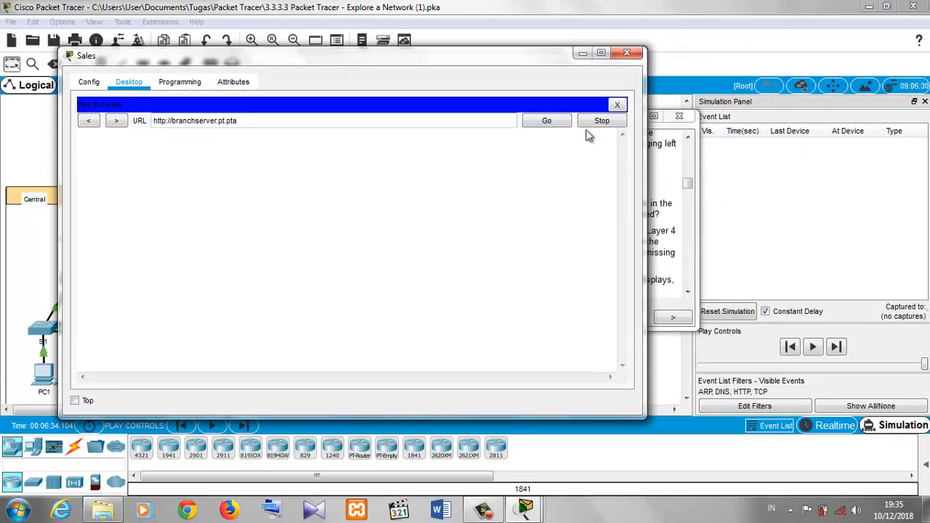
left_click(562, 129)
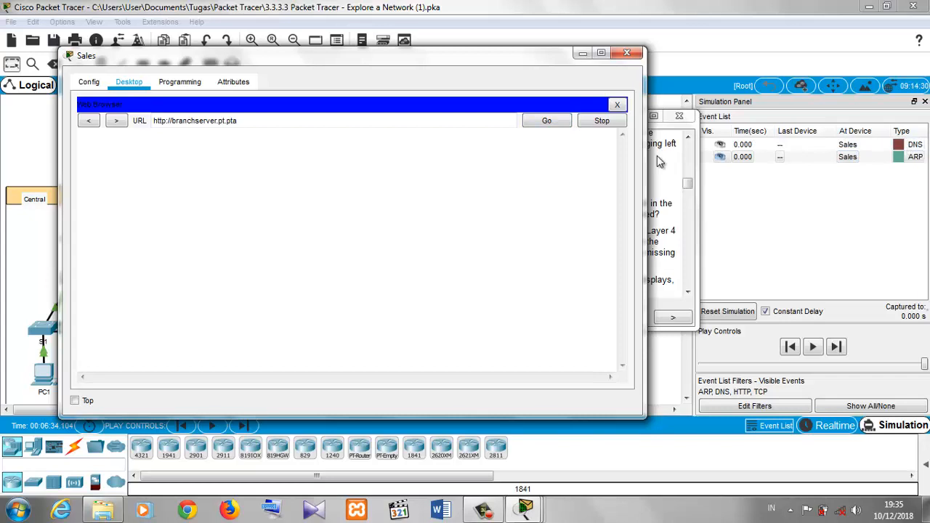
- Open the info box of the first DNS event at Sales in the event list
left_click(665, 180)
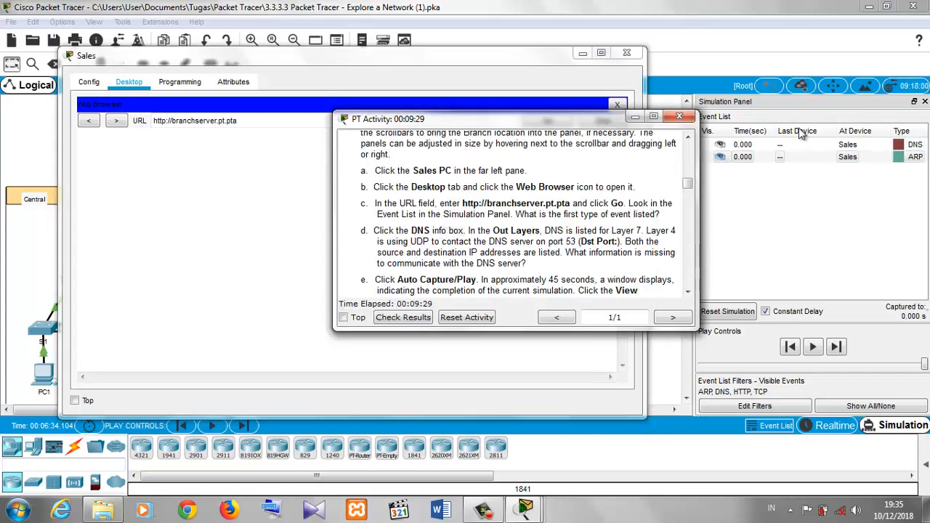
left_click(900, 145)
left_click(900, 144)
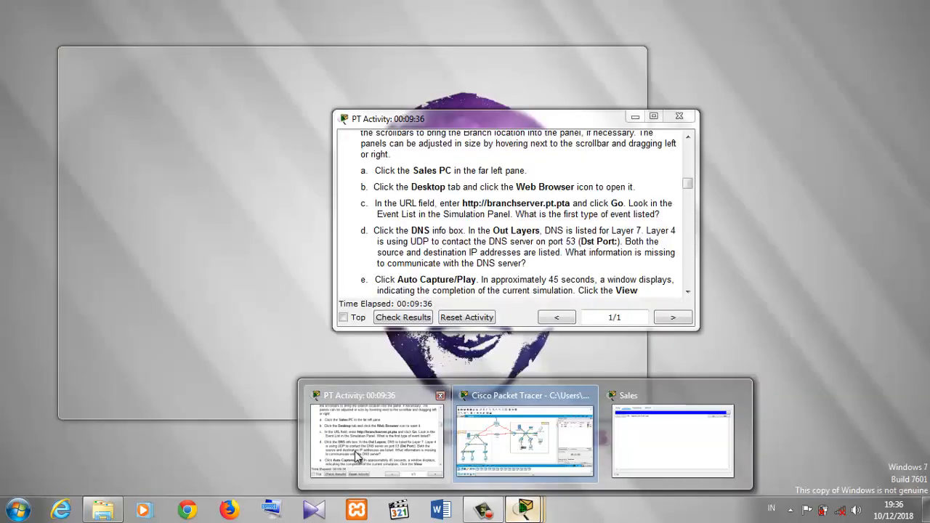
- Arrange the instructions window beside the DNS PDU information and scroll to step e
left_click(375, 436)
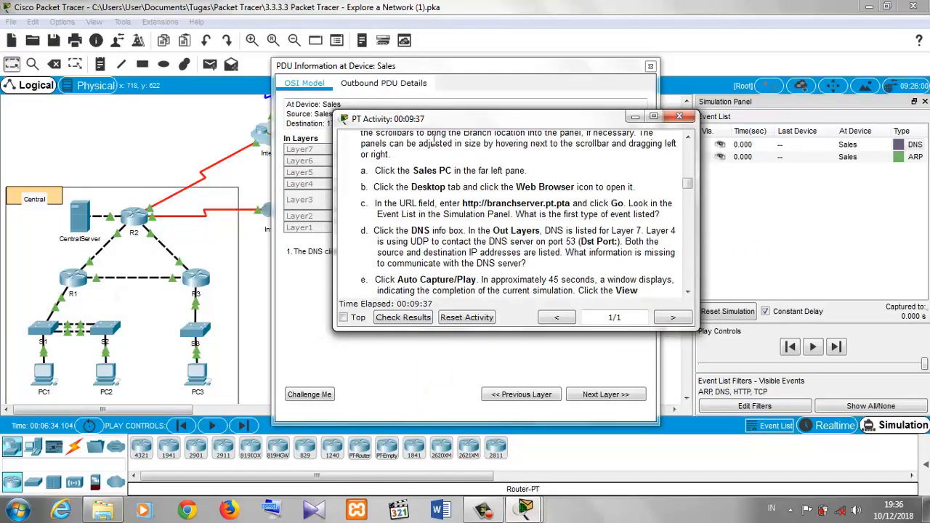
left_click_drag(434, 125, 278, 263)
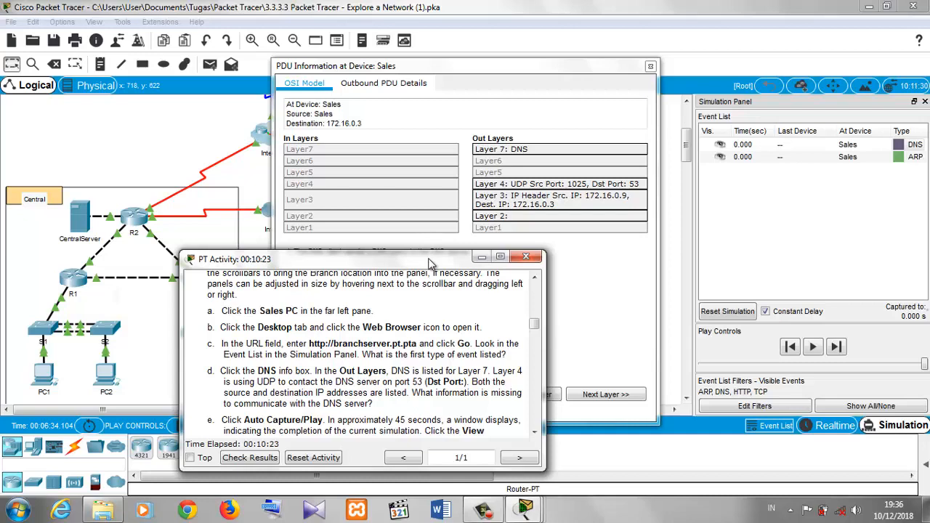
left_click_drag(429, 260, 410, 241)
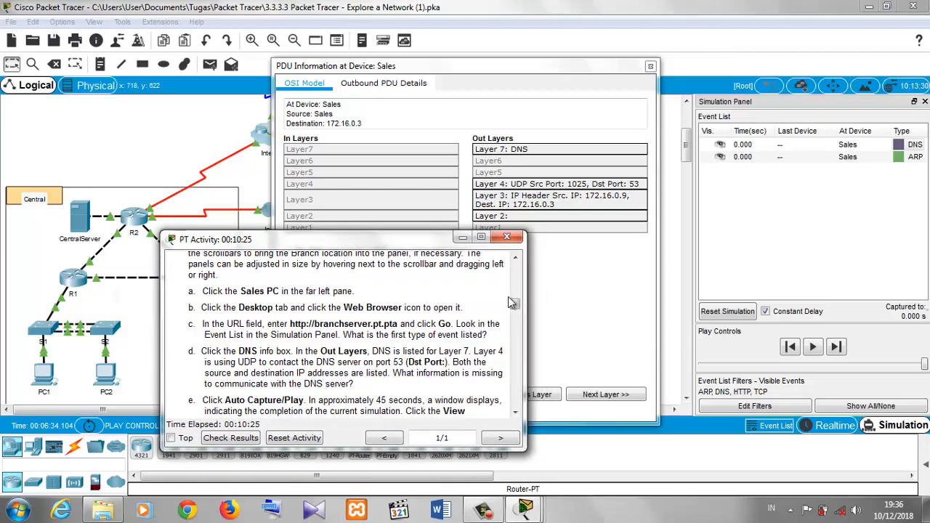
left_click_drag(519, 314, 520, 320)
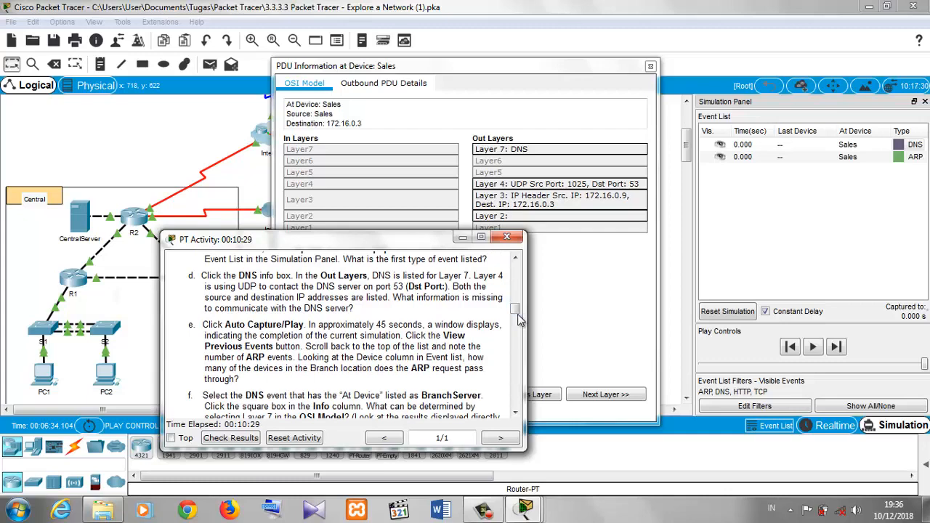
- Close the PDU information and start the simulation with Auto Capture/Play
left_click(587, 316)
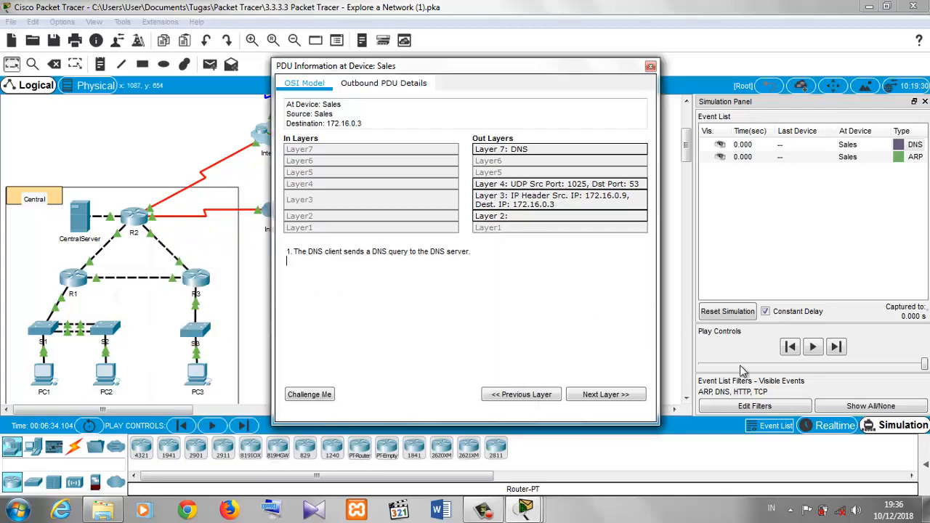
left_click(651, 67)
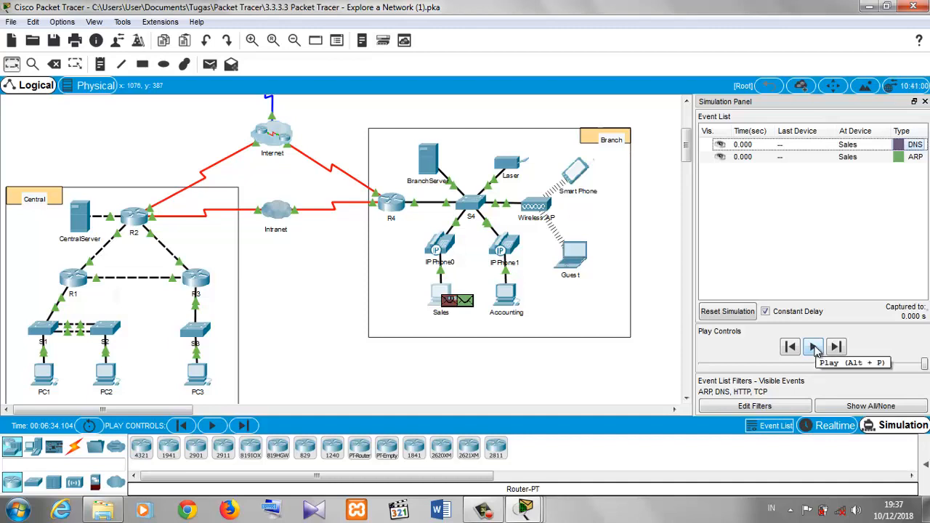
left_click(814, 348)
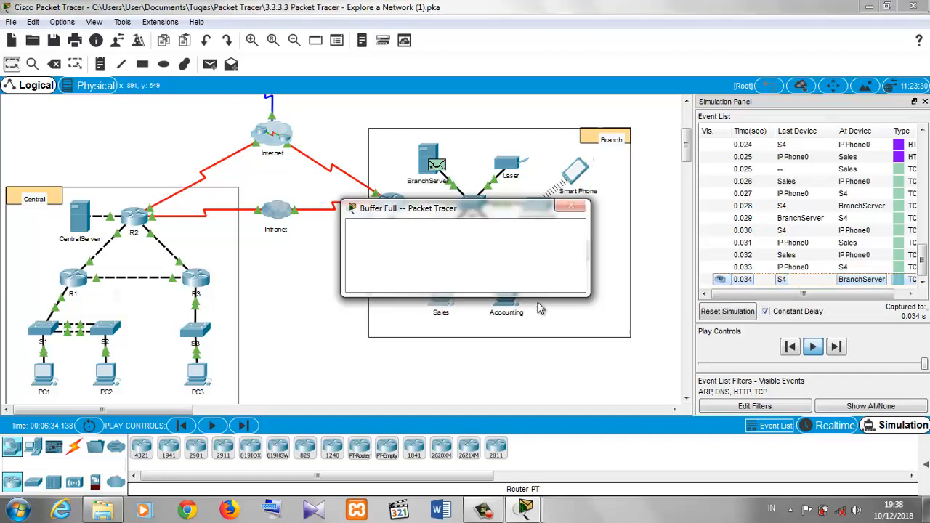
- View the previous events once the simulation's event buffer fills
left_click(488, 510)
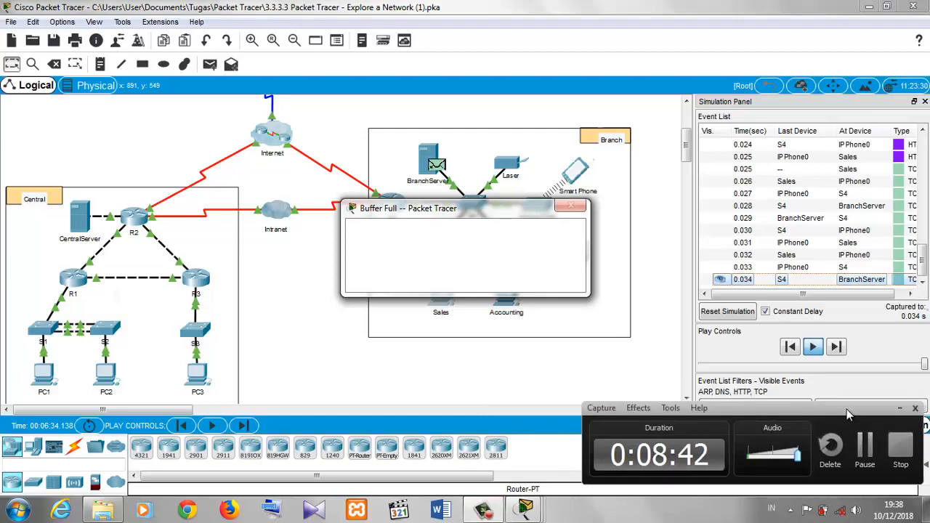
left_click(872, 447)
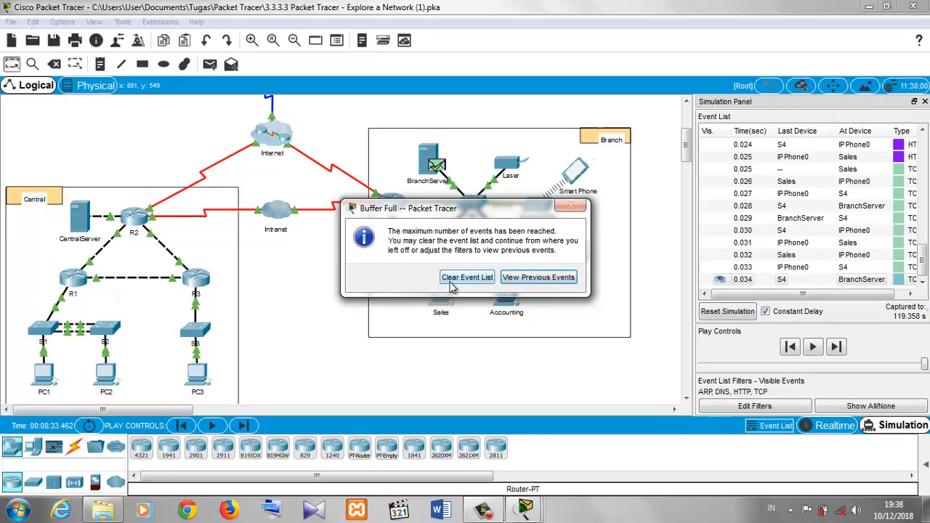
left_click(526, 285)
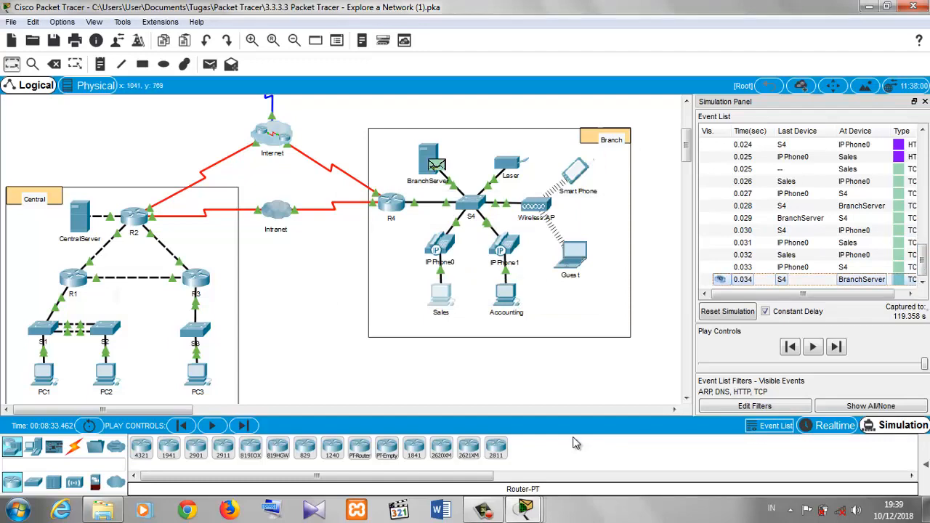
- Bring the instructions back and scroll to step f about the DNS event at BranchServer
left_click(536, 512)
left_click(410, 451)
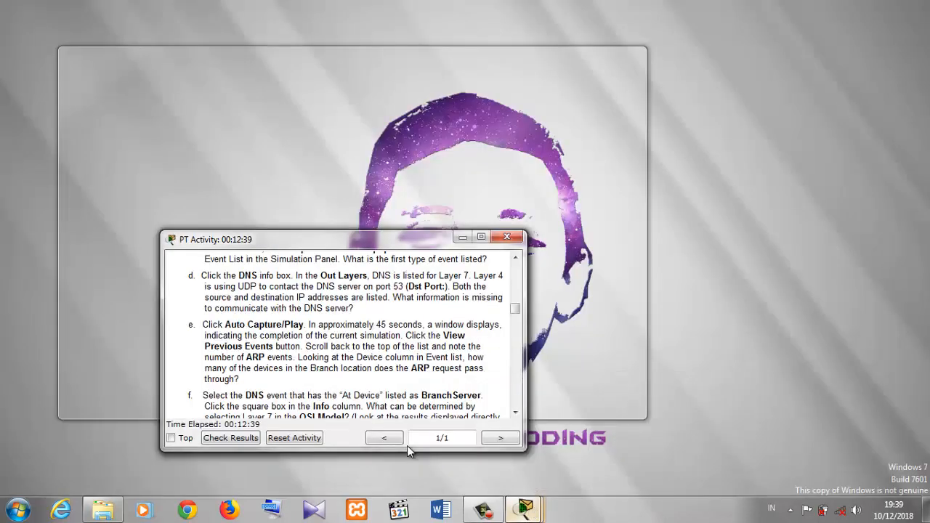
left_click_drag(293, 241, 289, 127)
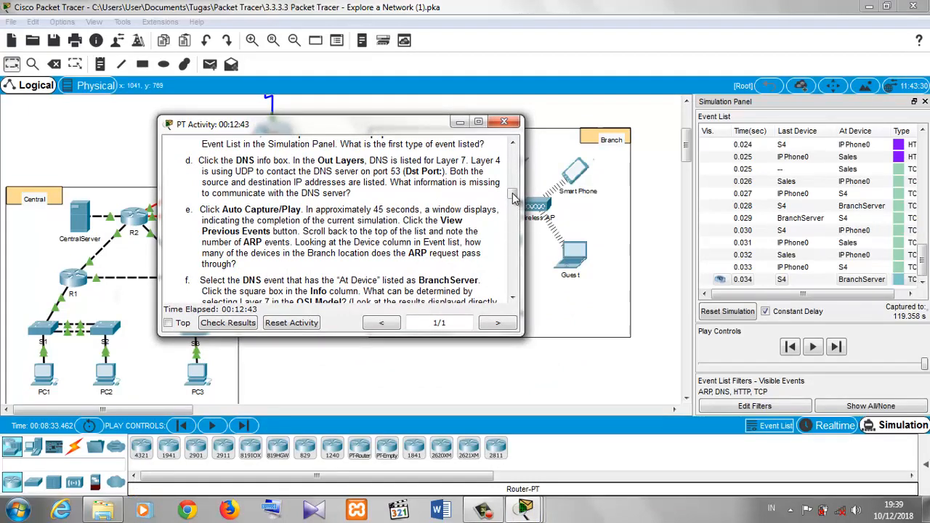
left_click_drag(513, 193, 514, 205)
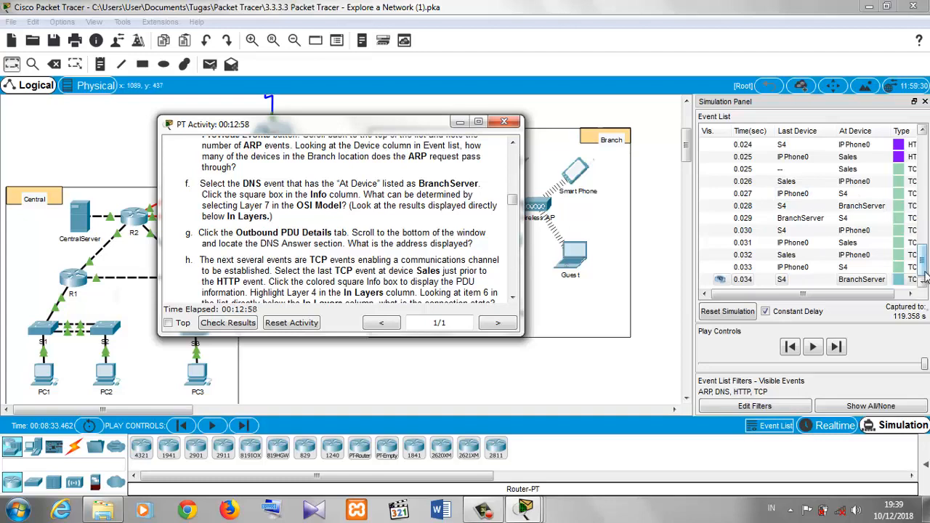
- Scroll the event list back and open the info box of the DNS event at BranchServer
left_click_drag(926, 270, 926, 202)
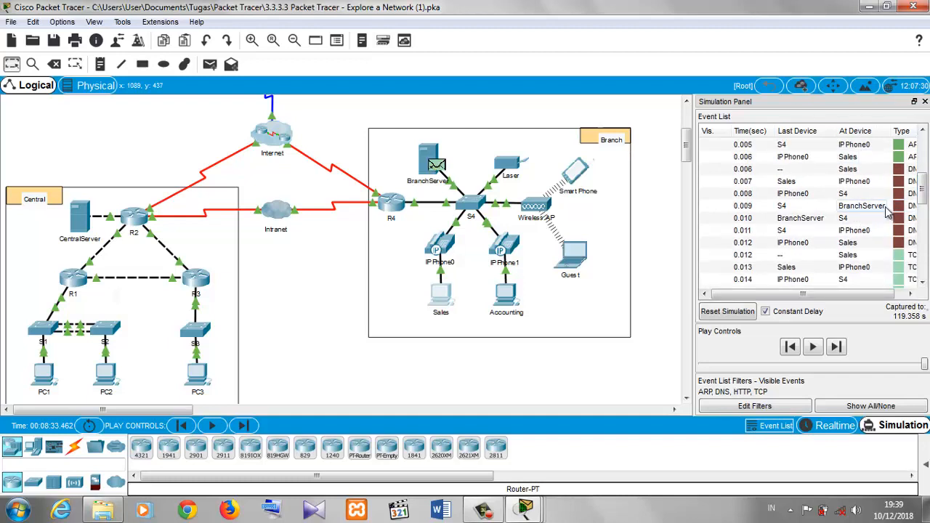
left_click(904, 207)
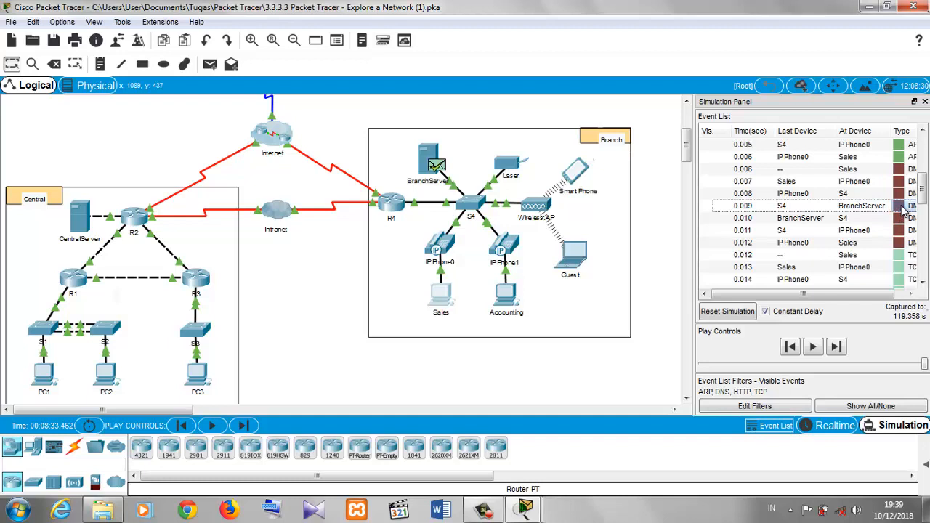
left_click(904, 207)
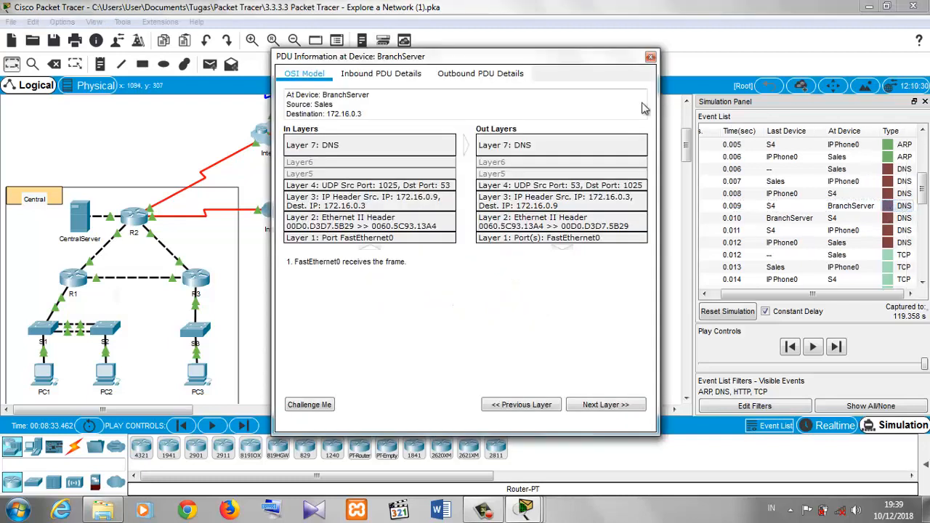
- Inspect Layer 7 in the In Layers and Out Layers, then close the PDU information
left_click(374, 157)
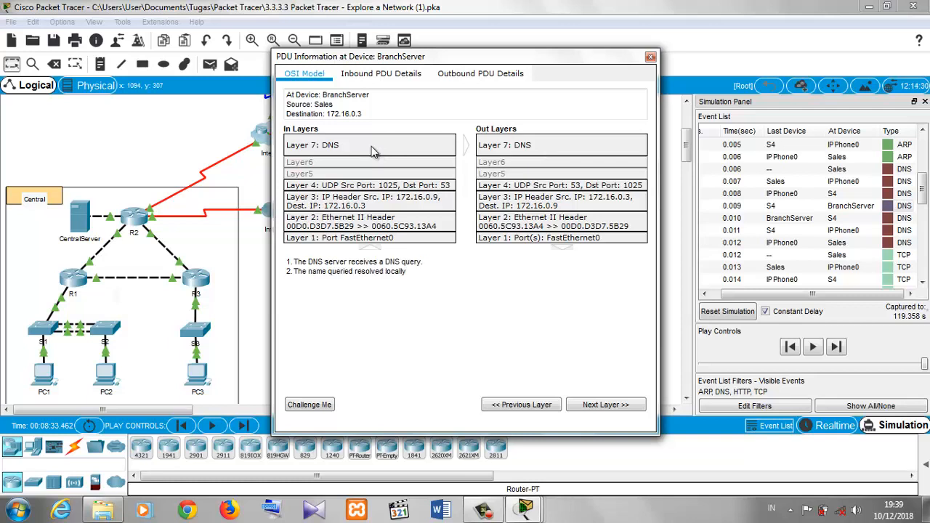
left_click(507, 145)
left_click(424, 146)
left_click(523, 146)
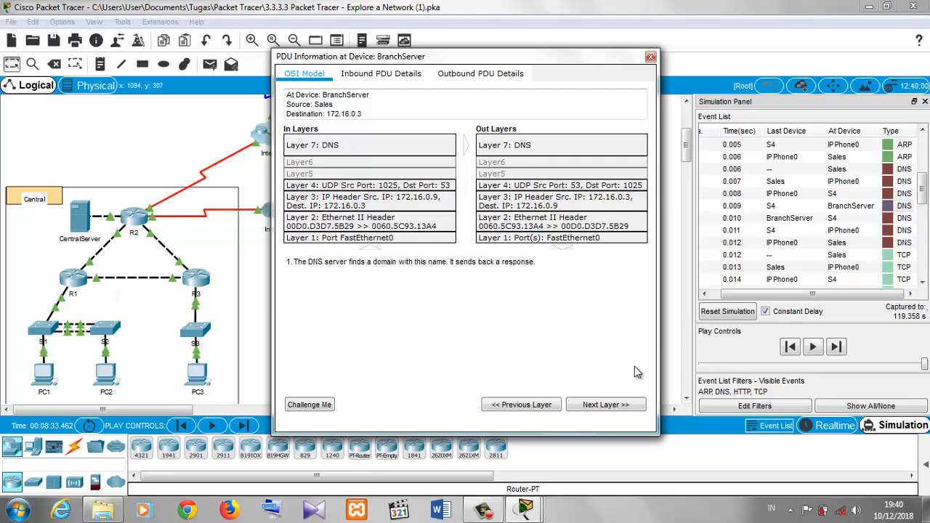
left_click(651, 56)
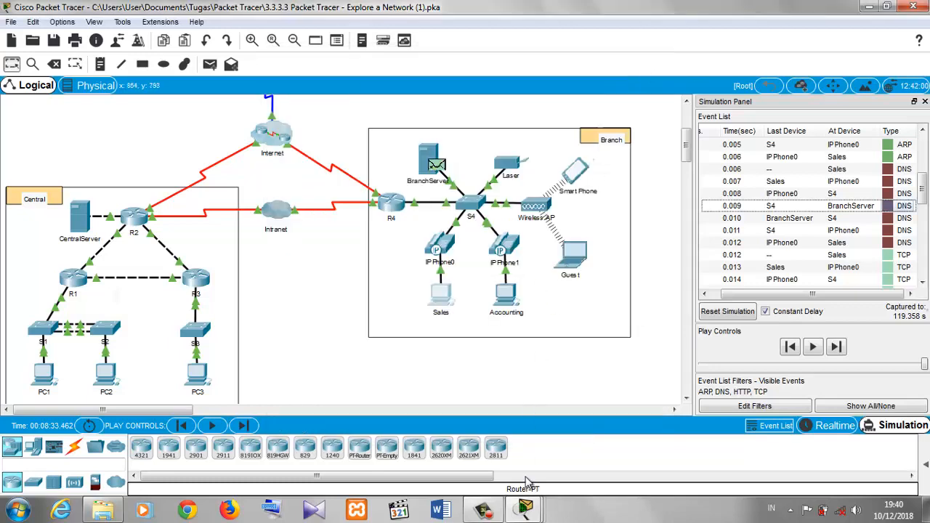
- Reopen the BranchServer DNS event and scroll its Outbound PDU Details down to the DNS Answer section
mouse_move(524, 509)
left_click(419, 442)
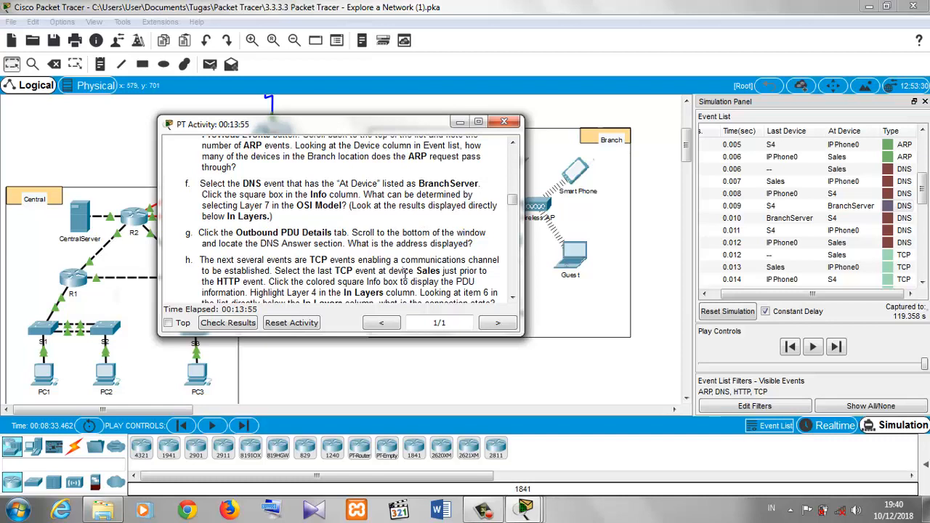
left_click(896, 207)
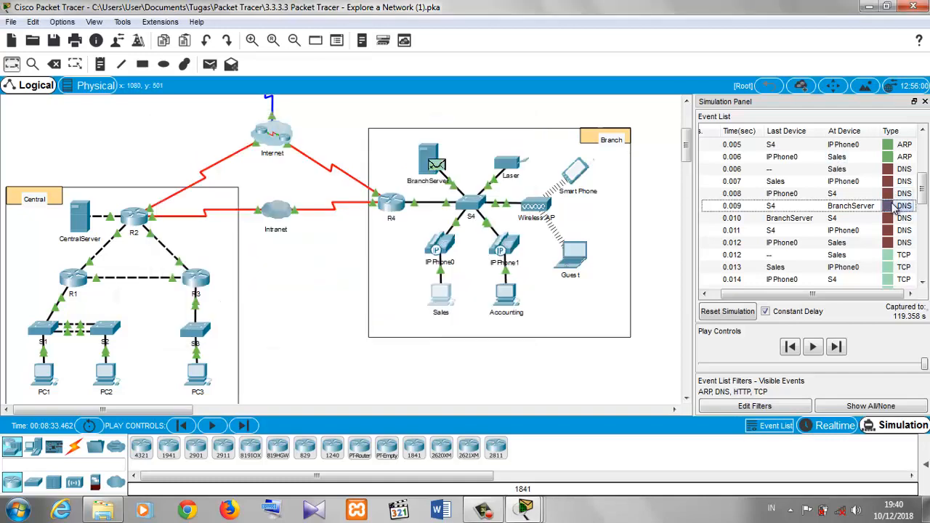
left_click(897, 207)
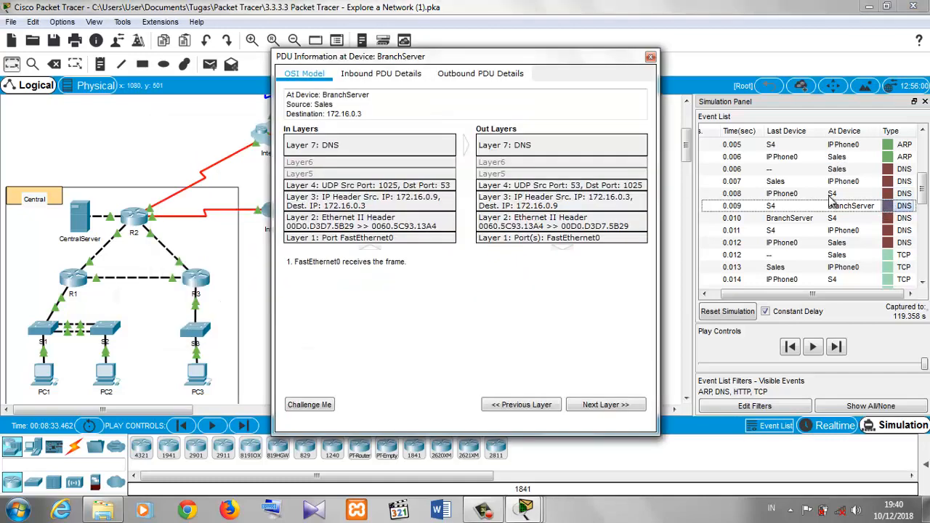
left_click(449, 78)
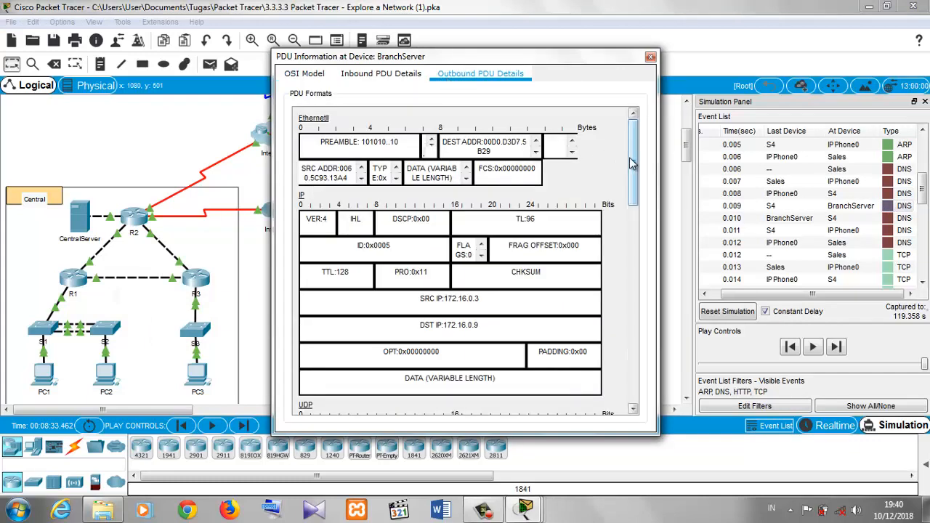
left_click_drag(632, 160, 634, 380)
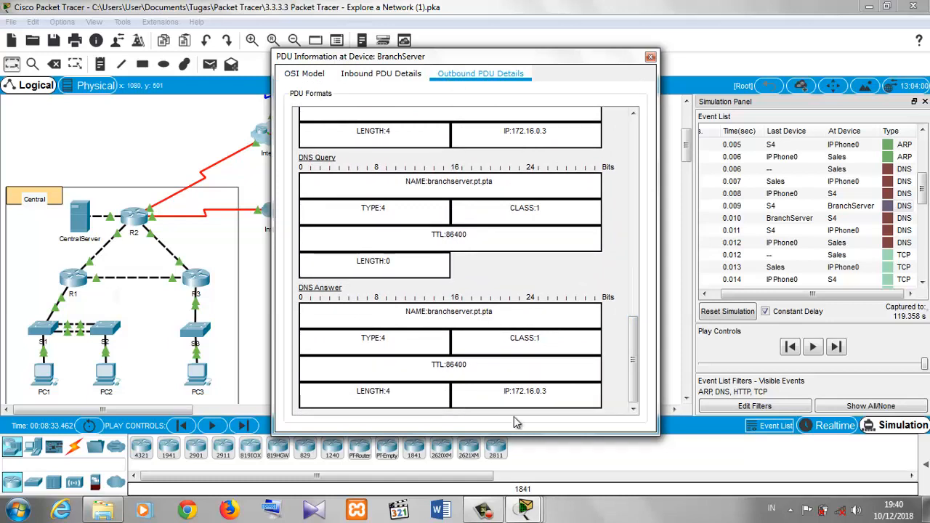
- Highlight the IP address shown in the DNS Answer section, then close the PDU information
triple_click(536, 394)
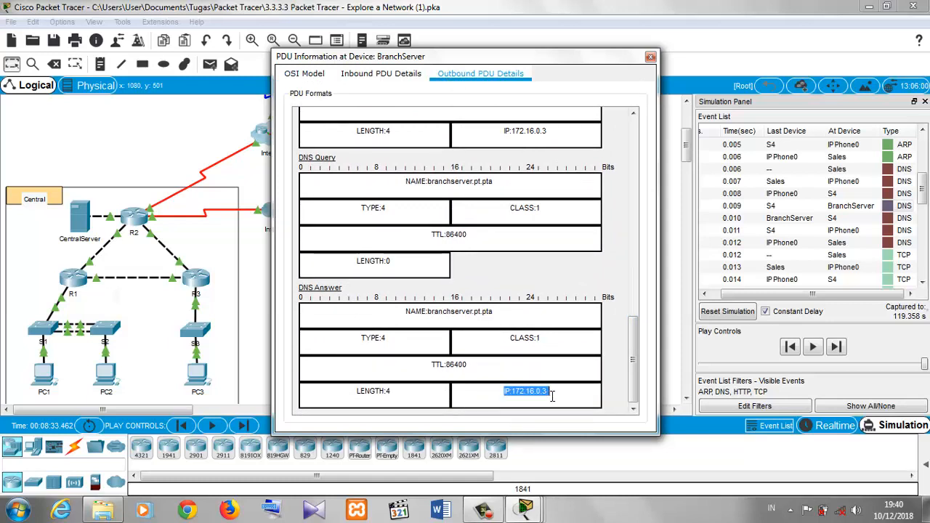
left_click(552, 395)
left_click_drag(552, 396, 462, 396)
left_click(462, 398)
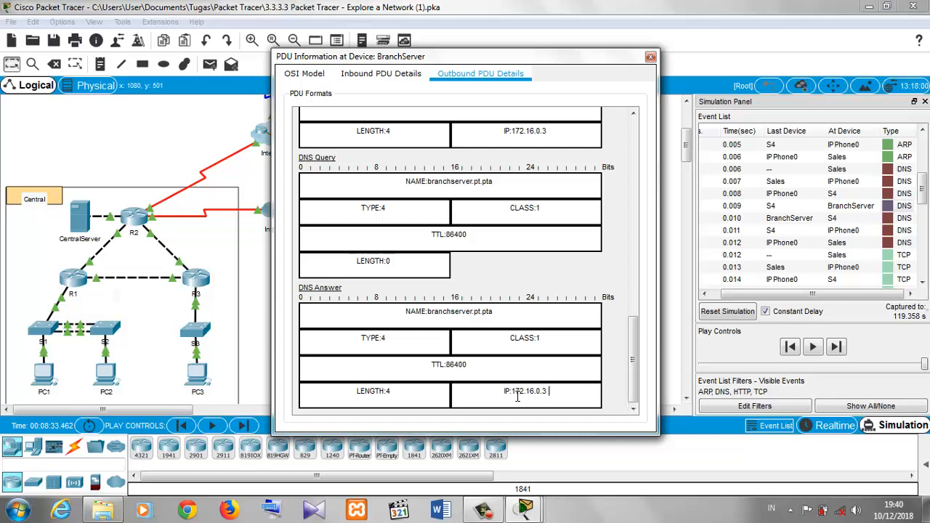
left_click_drag(501, 391, 602, 401)
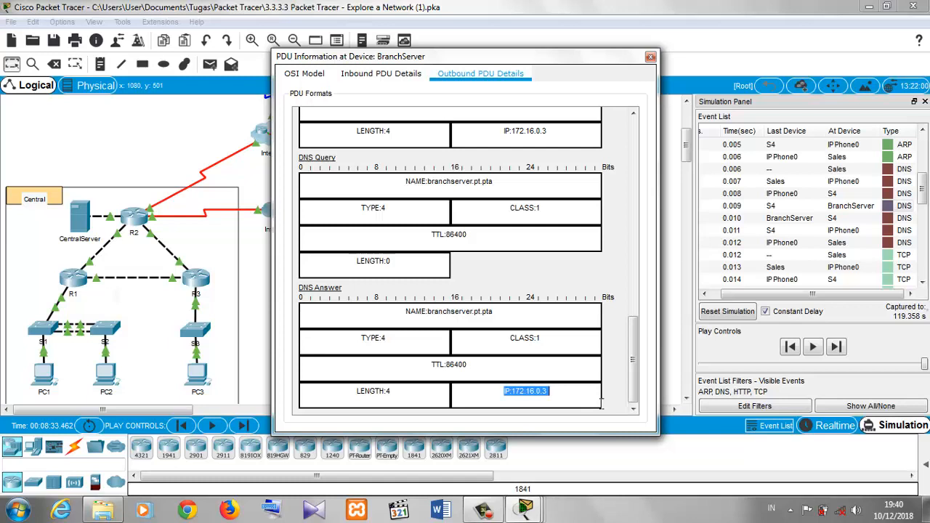
left_click(583, 402)
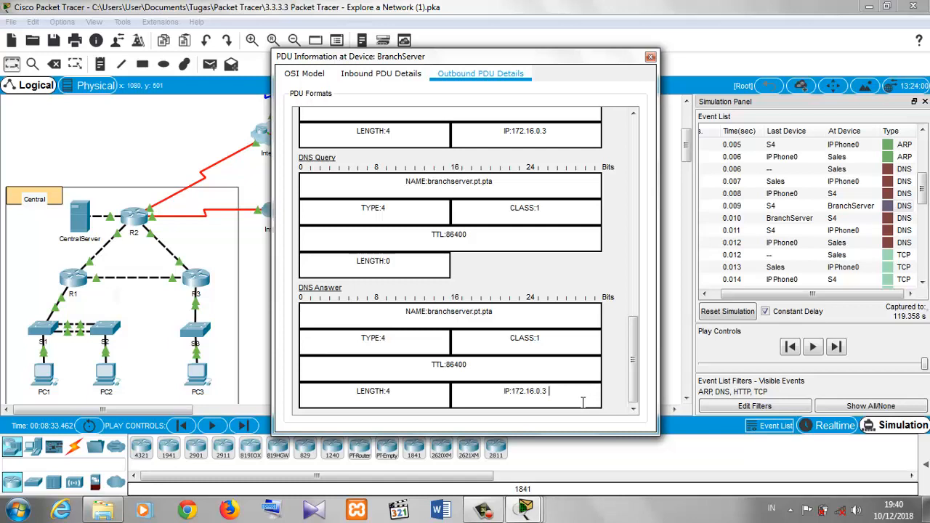
left_click(650, 58)
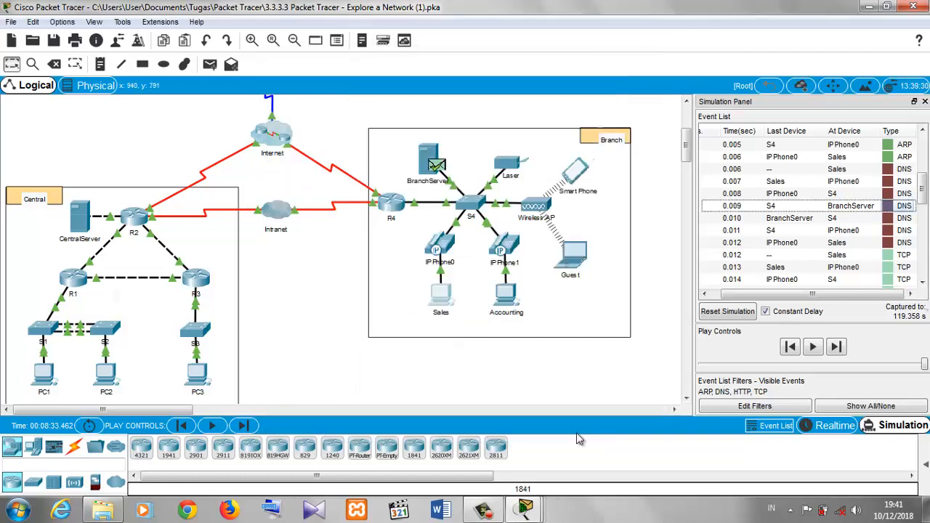
- Bring the instructions back and scroll to step h about the TCP events
mouse_move(531, 517)
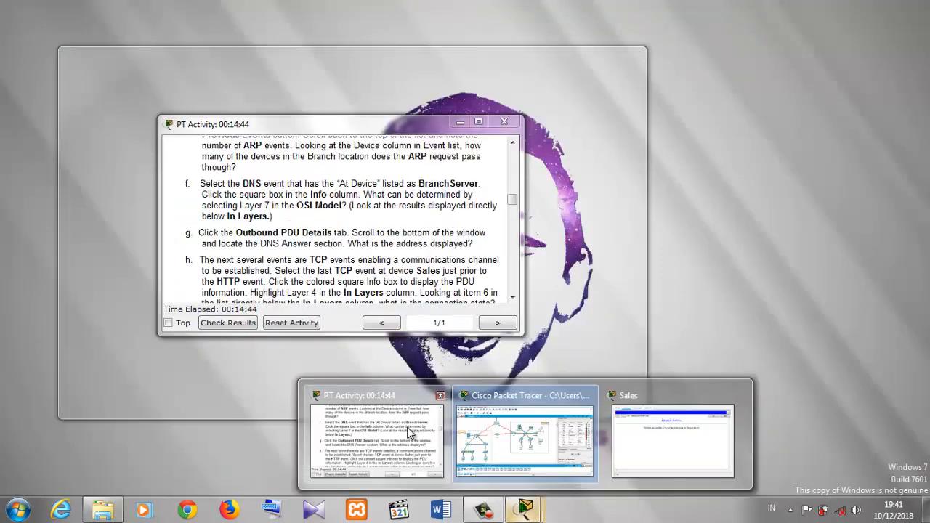
left_click(376, 436)
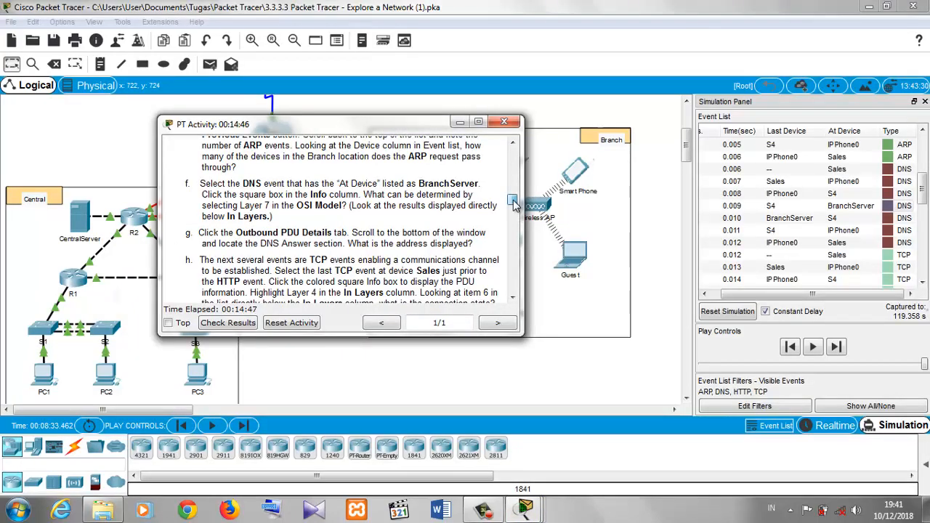
left_click_drag(514, 202, 514, 209)
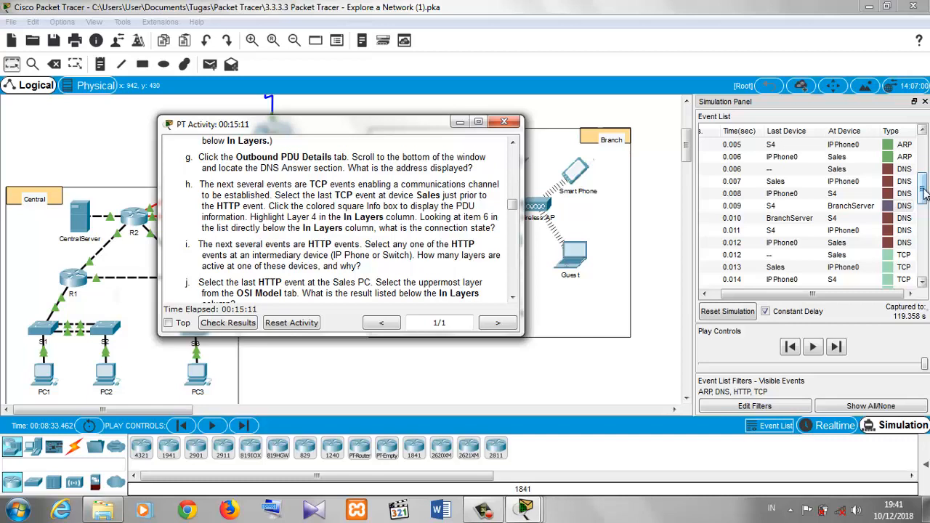
- Scroll the event list to the TCP events and open the info box of the last TCP event at Sales
left_click_drag(925, 191, 926, 223)
left_click(893, 207)
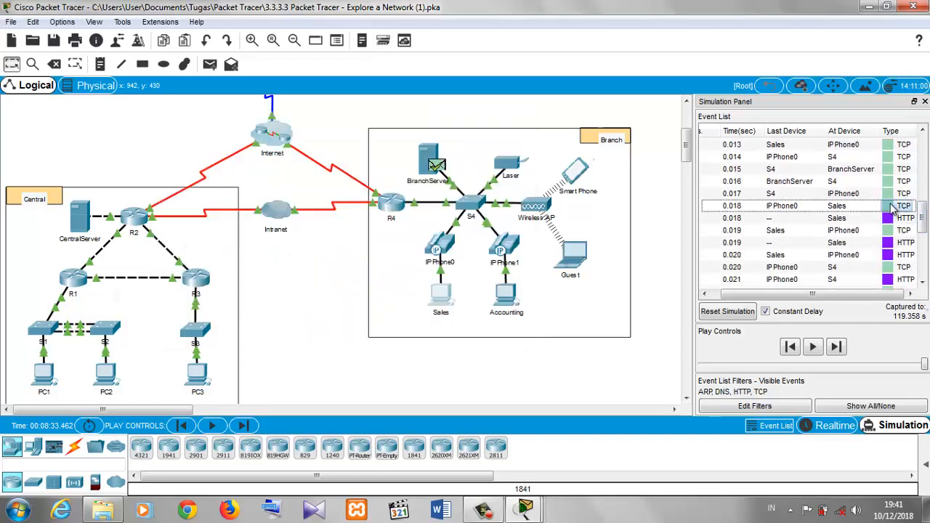
left_click(892, 207)
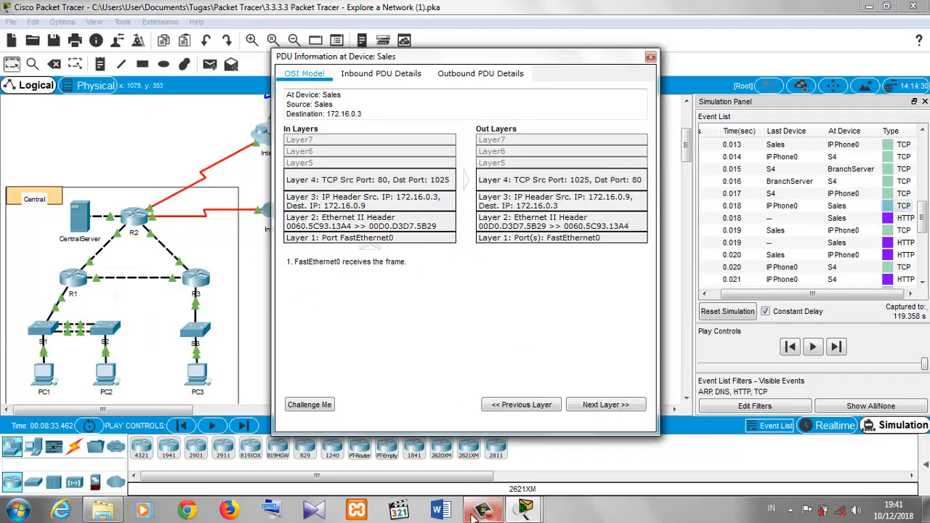
- Reread step h in the instructions, then inspect Layer 4 in the In Layers and close the PDU information
left_click(526, 511)
left_click(378, 444)
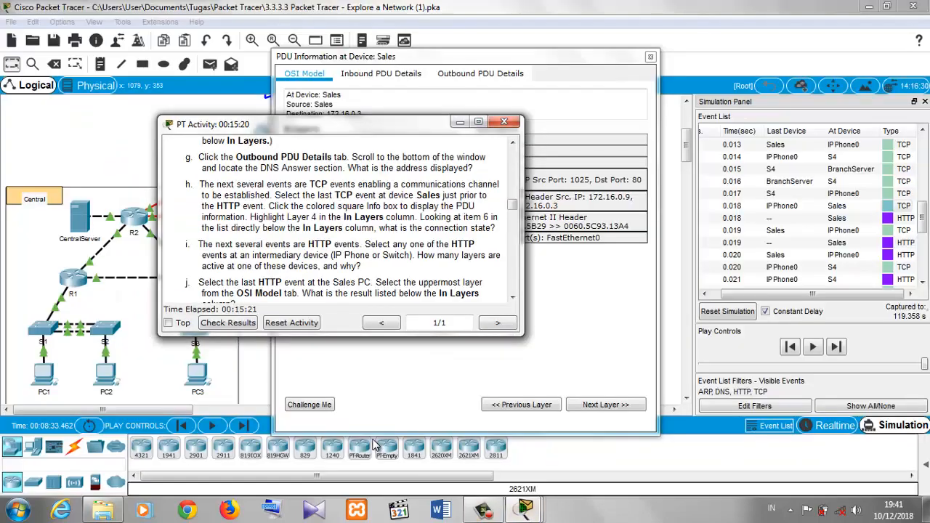
double_click(325, 218)
left_click(363, 217)
left_click(459, 124)
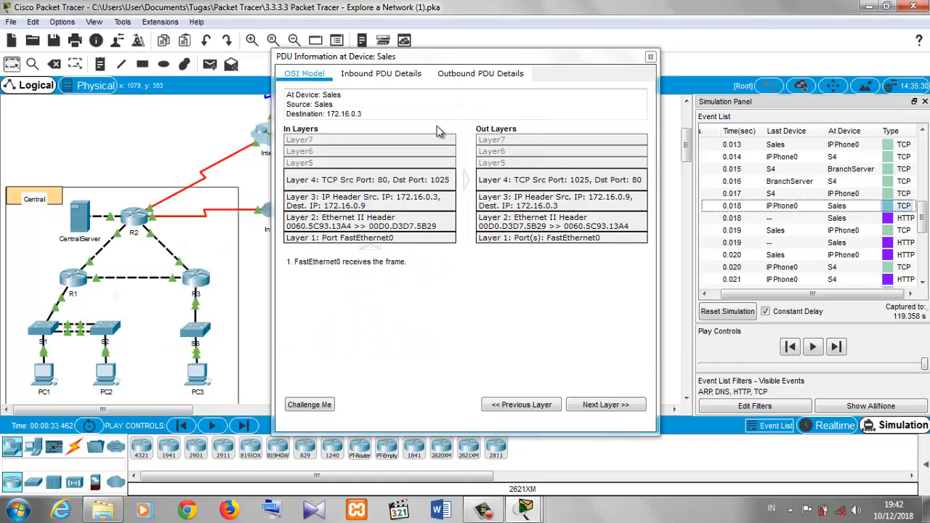
left_click(412, 182)
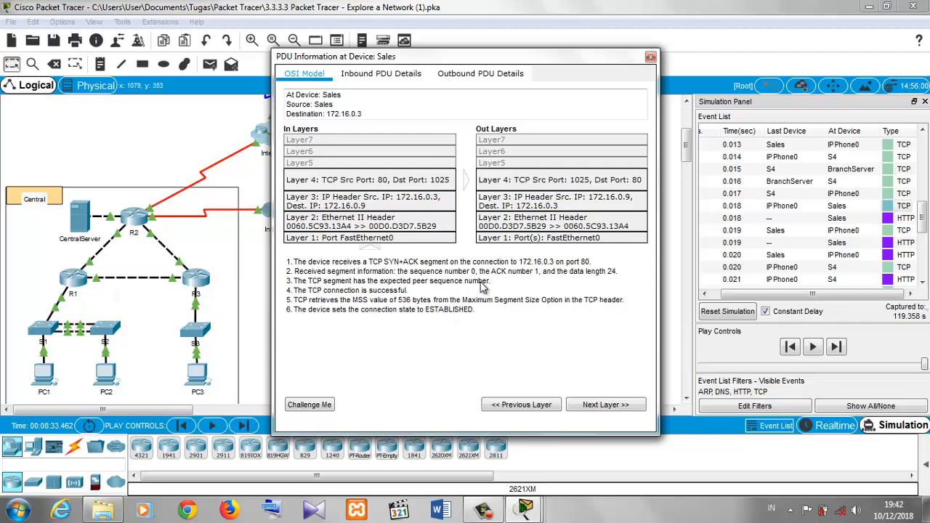
left_click(650, 57)
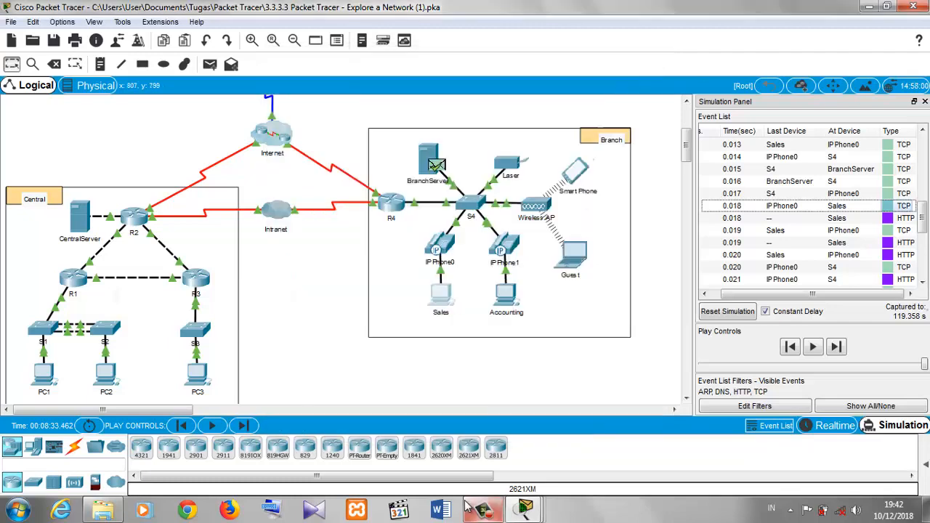
- Bring the instructions back and scroll to steps i and j about the HTTP events
mouse_move(483, 509)
left_click(415, 474)
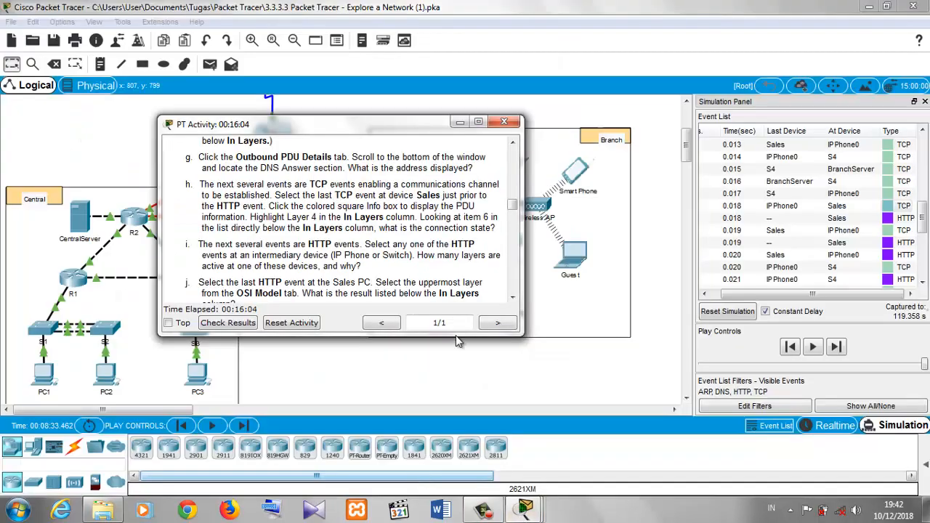
left_click_drag(512, 206, 513, 212)
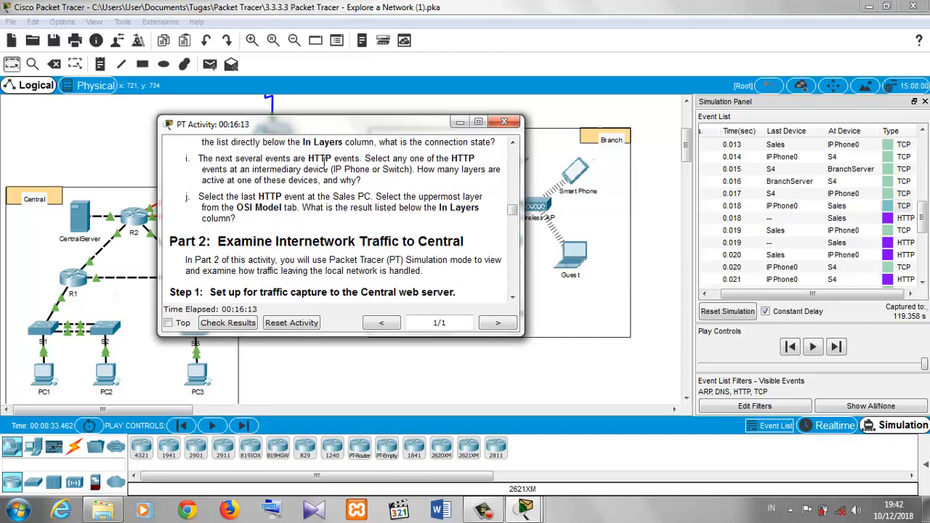
- Open the HTTP event at IP Phone0, inspect its Layer 2 and Layer 1 details, then close it
left_click(888, 260)
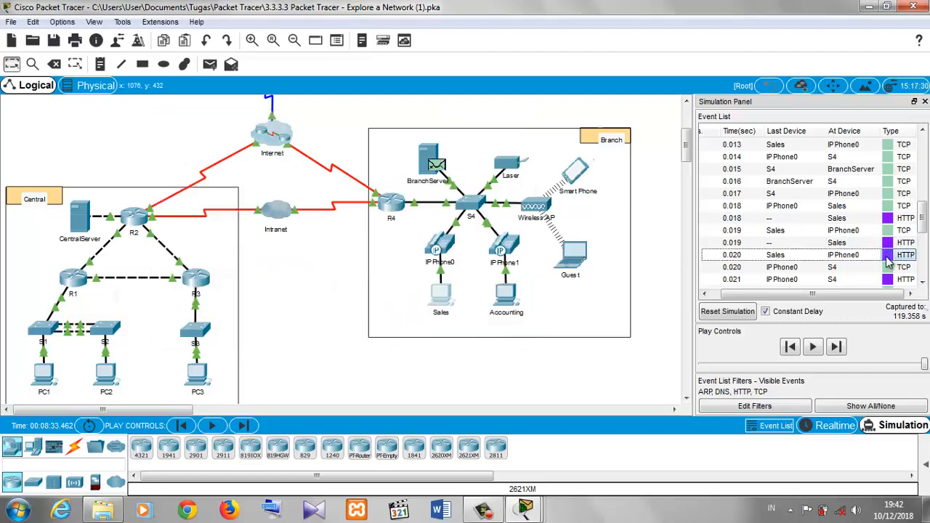
left_click(888, 260)
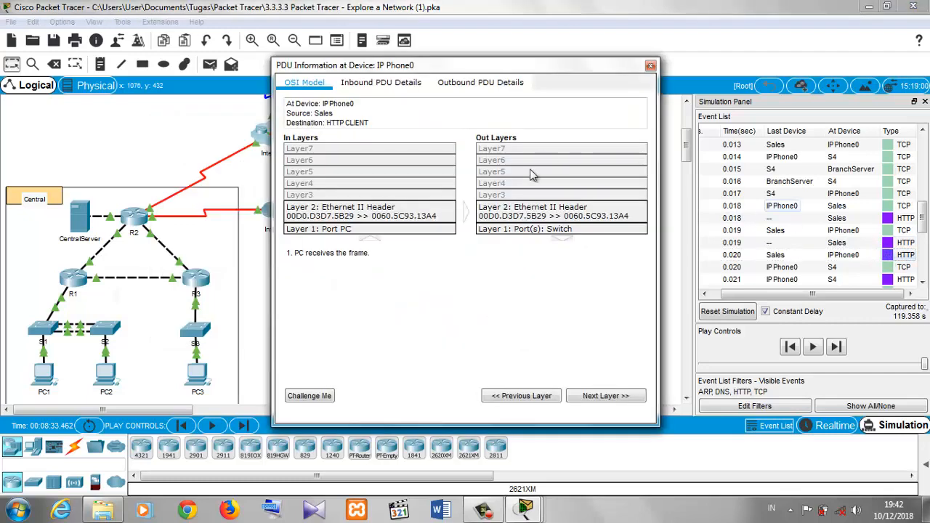
left_click(405, 213)
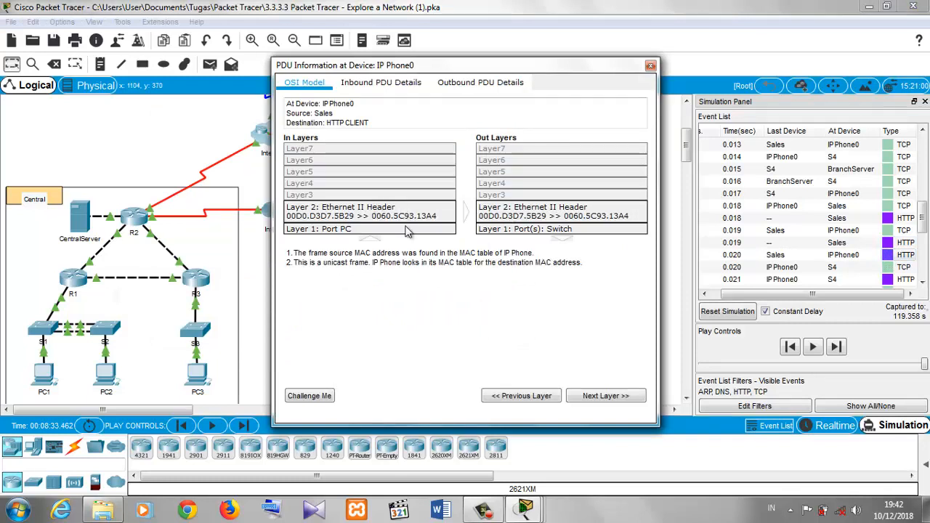
left_click(410, 230)
left_click(487, 223)
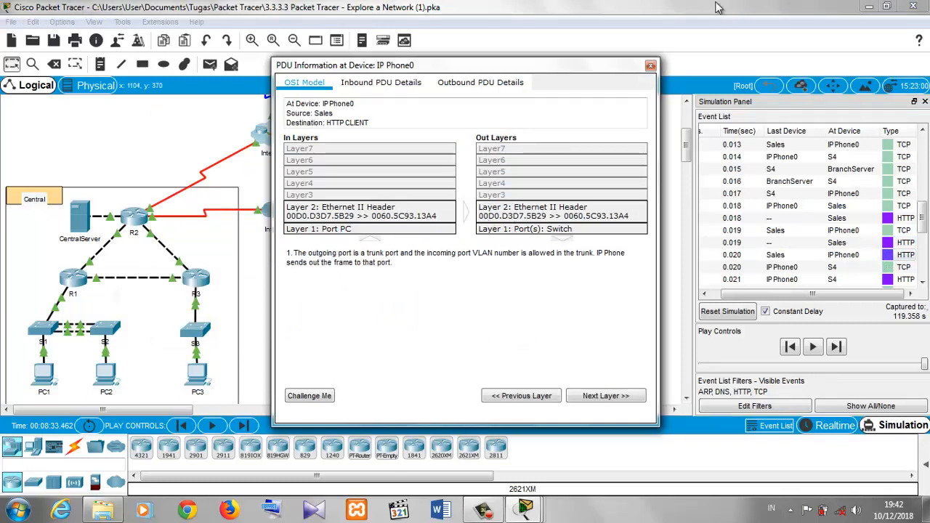
left_click(650, 66)
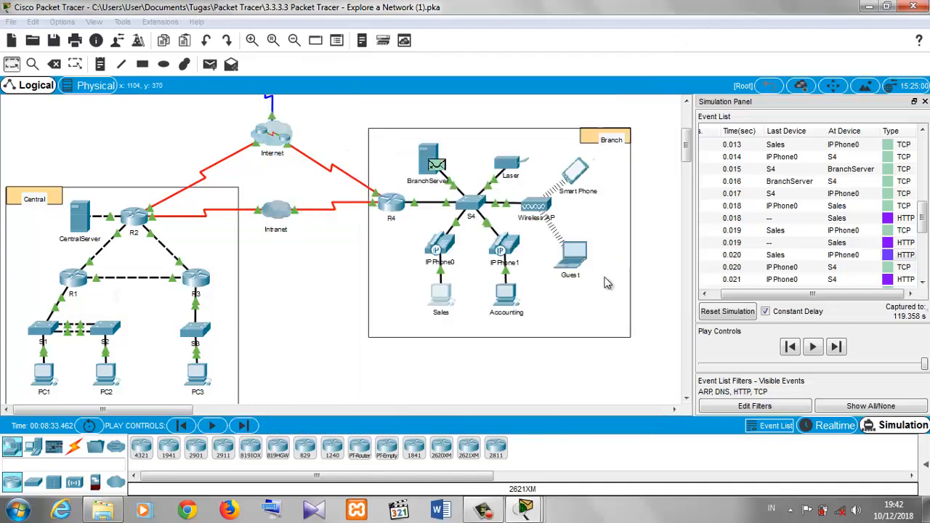
- Open the last HTTP event at Sales, inspect Layer 7 in its In Layers, then close the PDU information
left_click(525, 510)
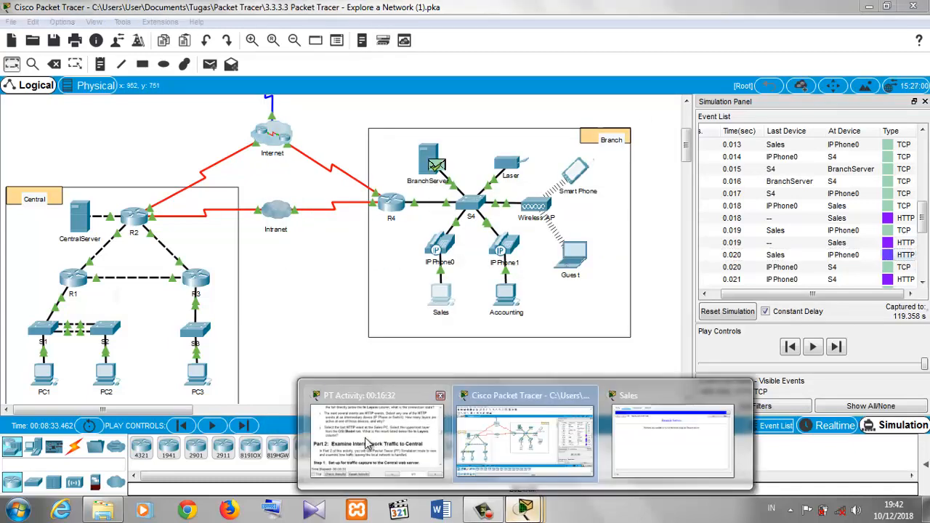
left_click(367, 442)
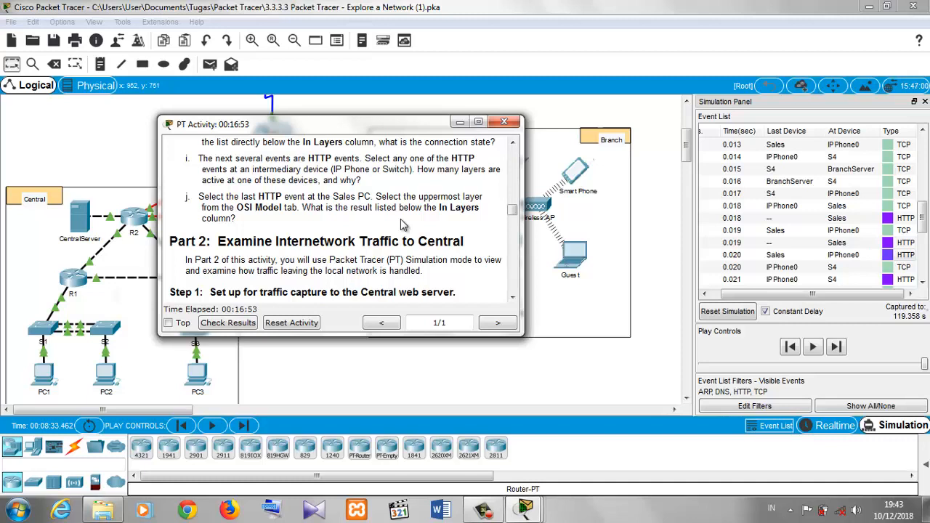
left_click_drag(924, 214, 926, 248)
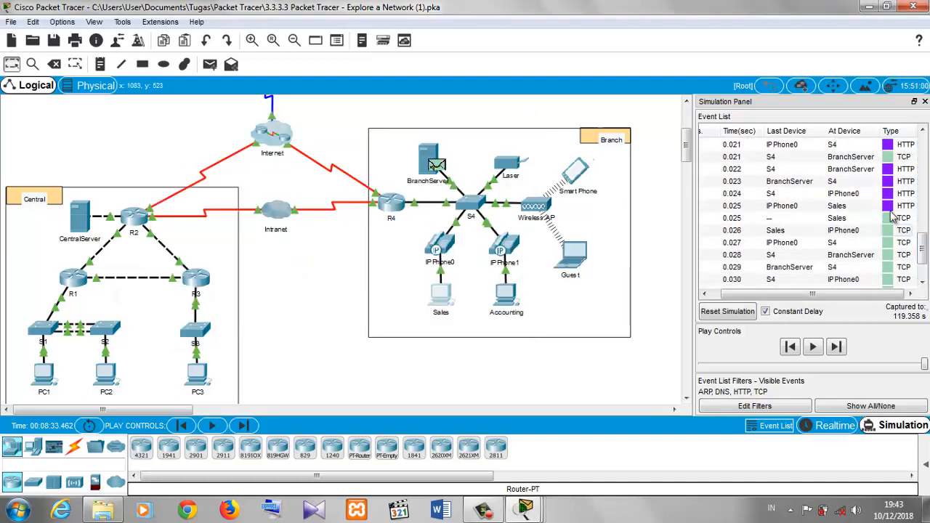
left_click(864, 208)
left_click(886, 209)
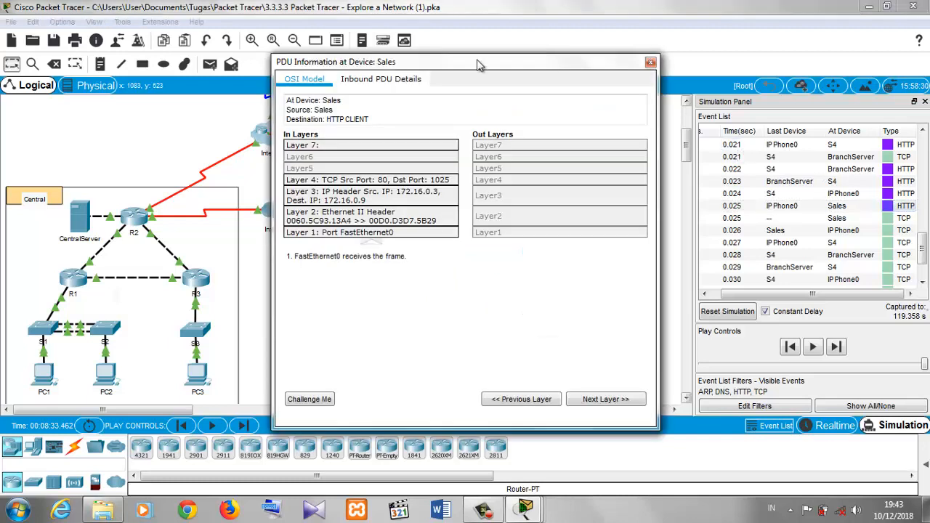
left_click(365, 145)
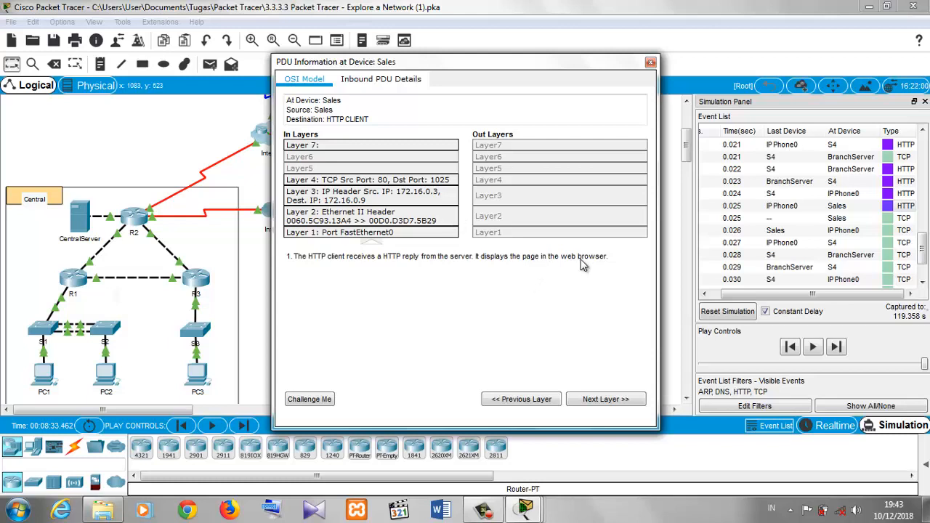
left_click(651, 62)
- View the Branch Server page in the Sales PC web browser, then minimize that window
mouse_move(524, 509)
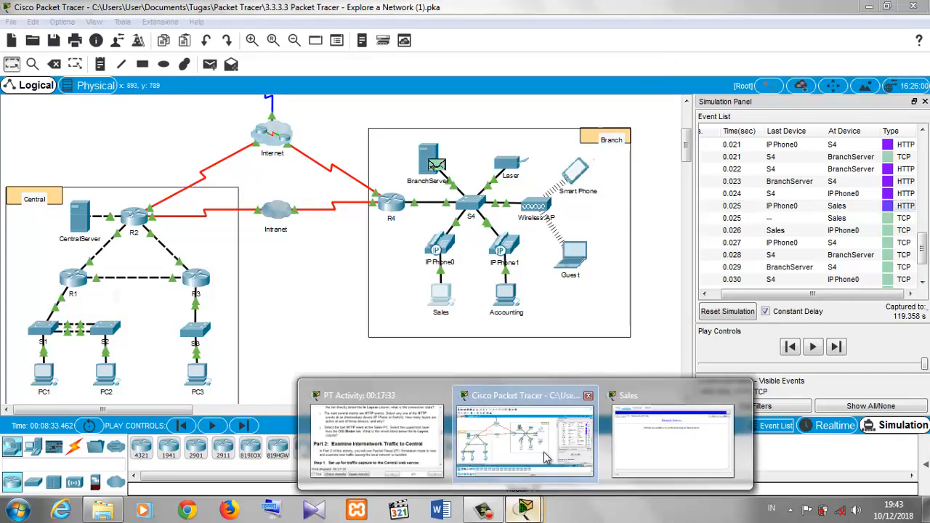
left_click(657, 449)
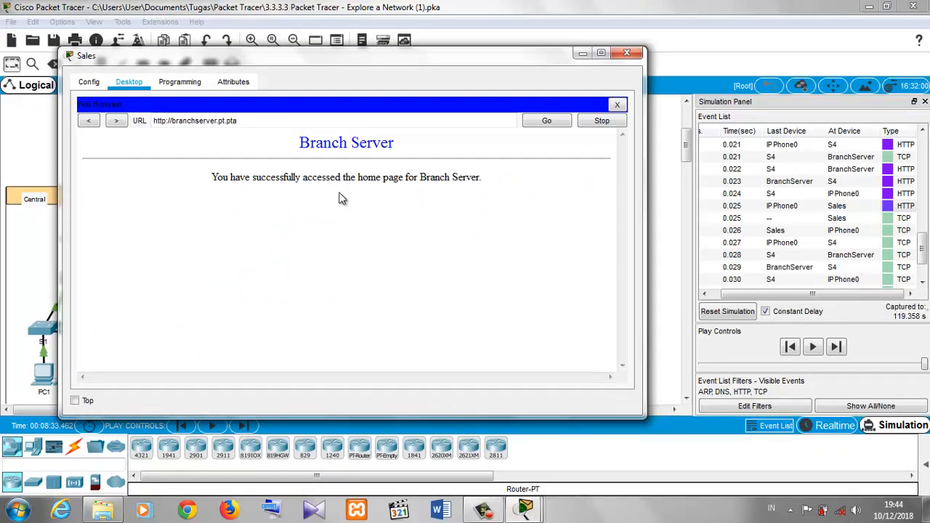
left_click(584, 55)
- Bring the instructions back and scroll to Part 2, Step 1 about traffic to the Central web server
mouse_move(535, 509)
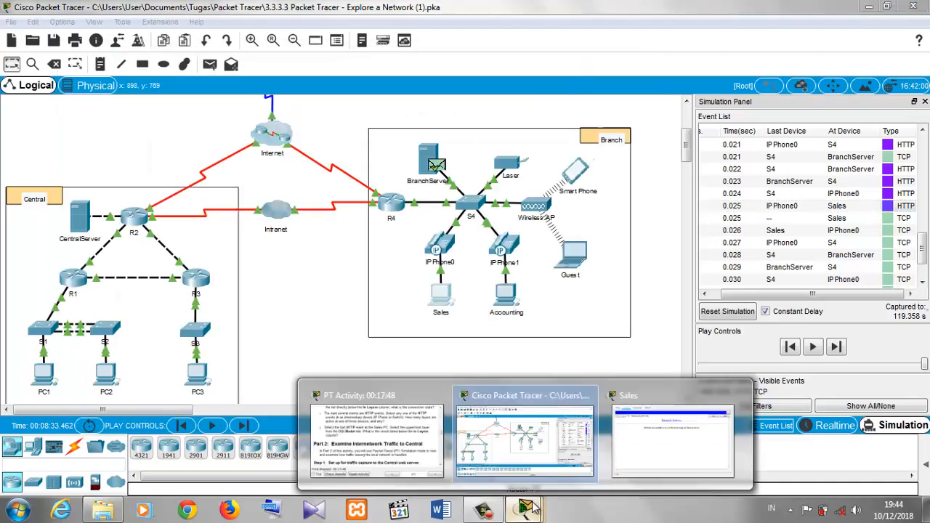
left_click(371, 425)
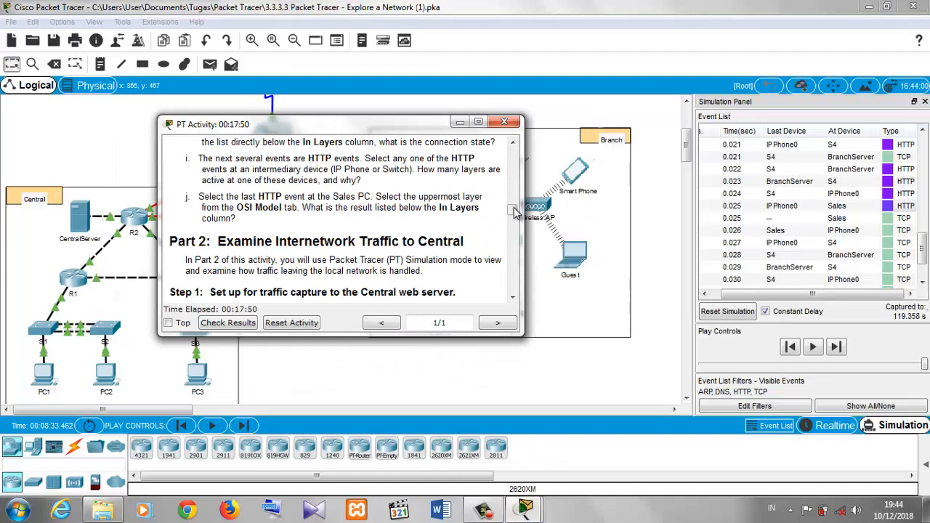
left_click_drag(512, 209, 514, 216)
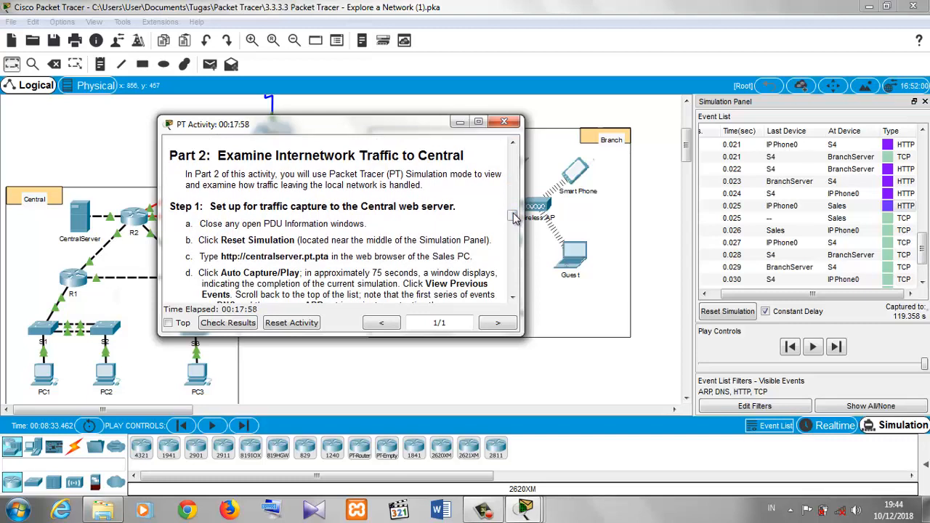
left_click_drag(514, 218, 513, 222)
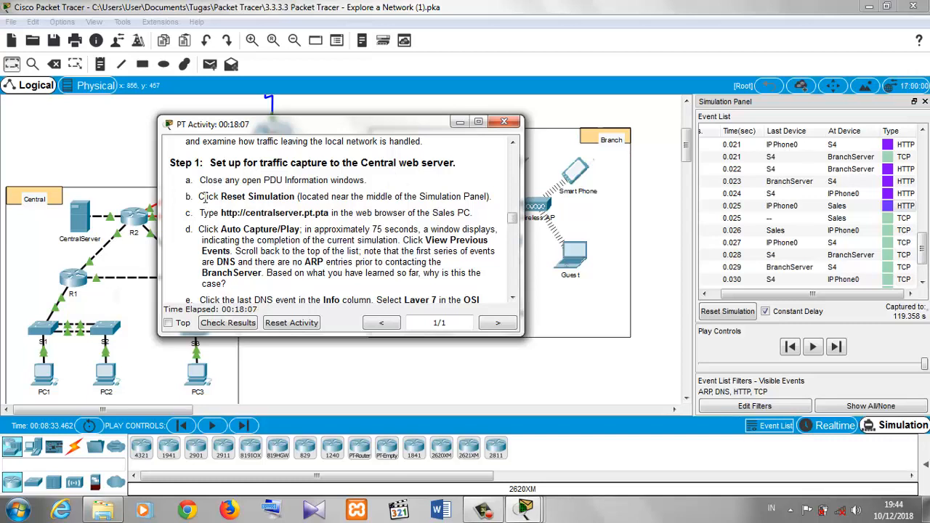
- Reset the simulation and bring the instructions window back
left_click(727, 311)
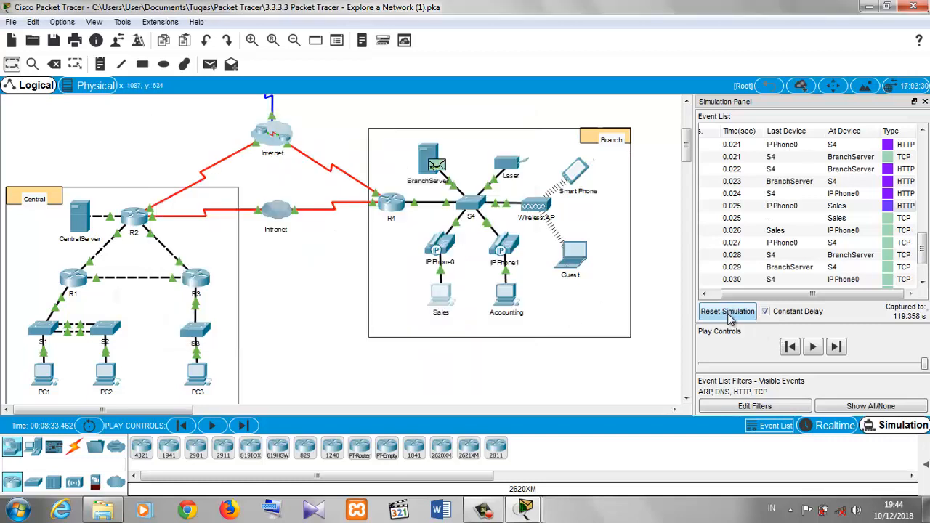
mouse_move(525, 508)
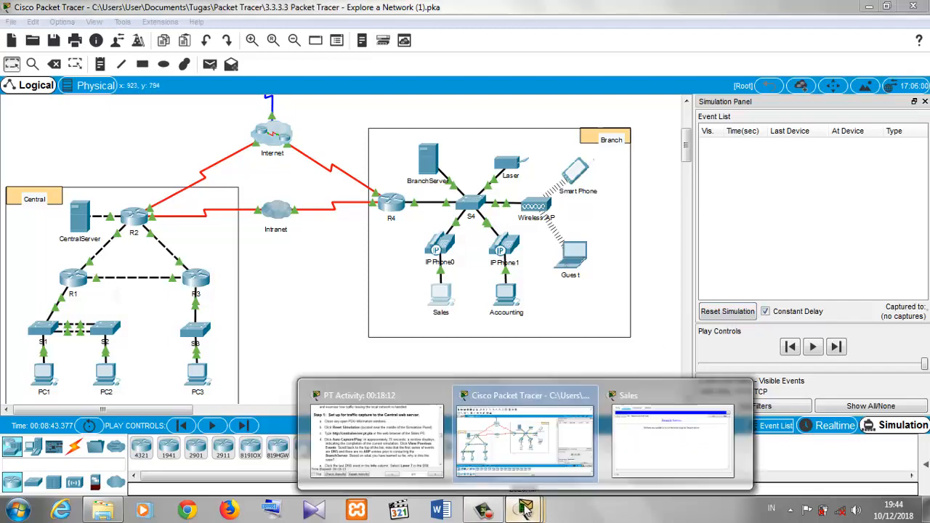
left_click(407, 445)
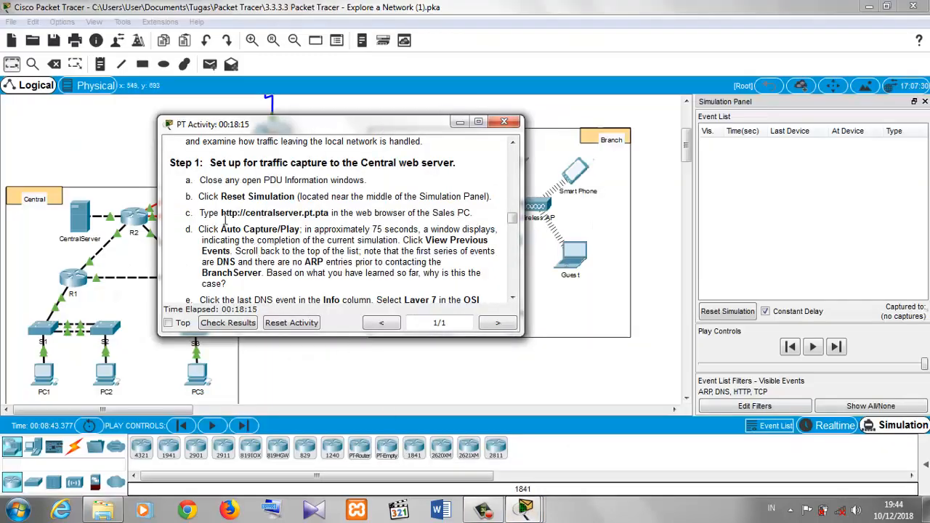
left_click_drag(221, 212, 331, 212)
key("ctrl+c")
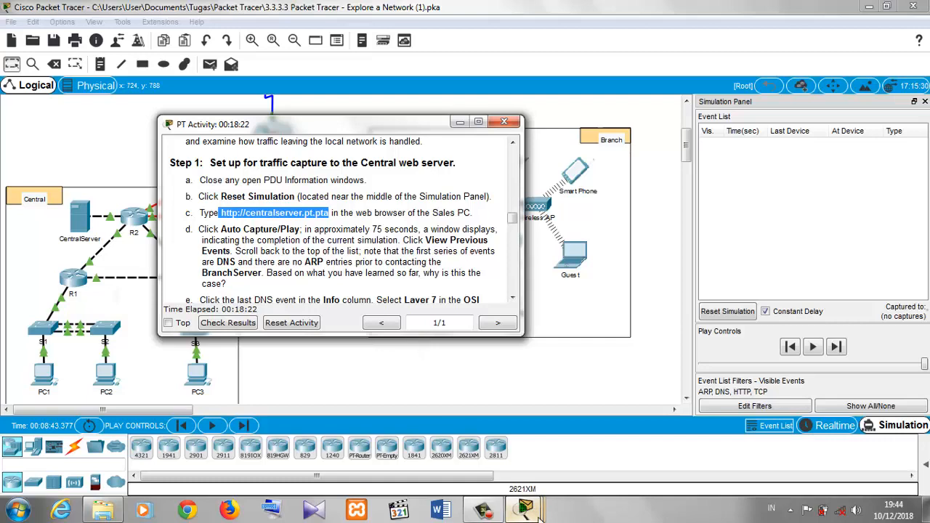
mouse_move(536, 513)
left_click(620, 416)
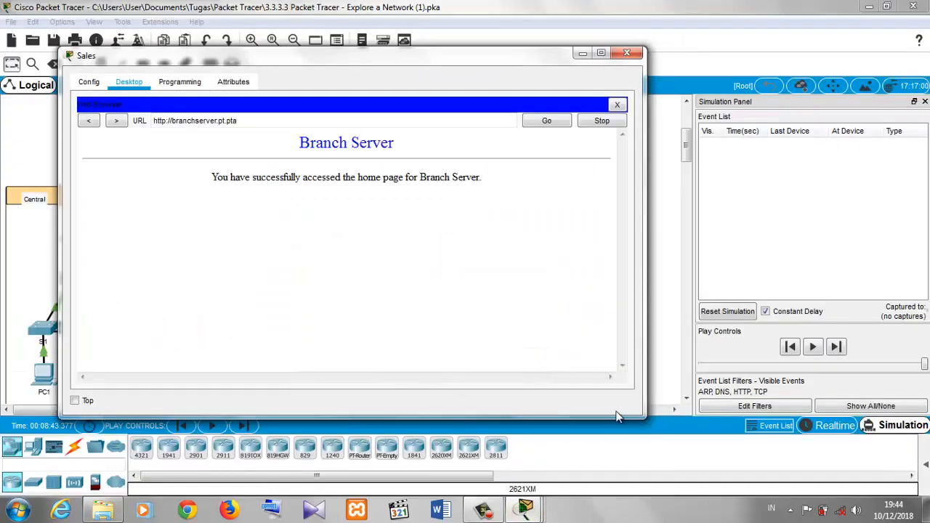
double_click(292, 118)
triple_click(292, 117)
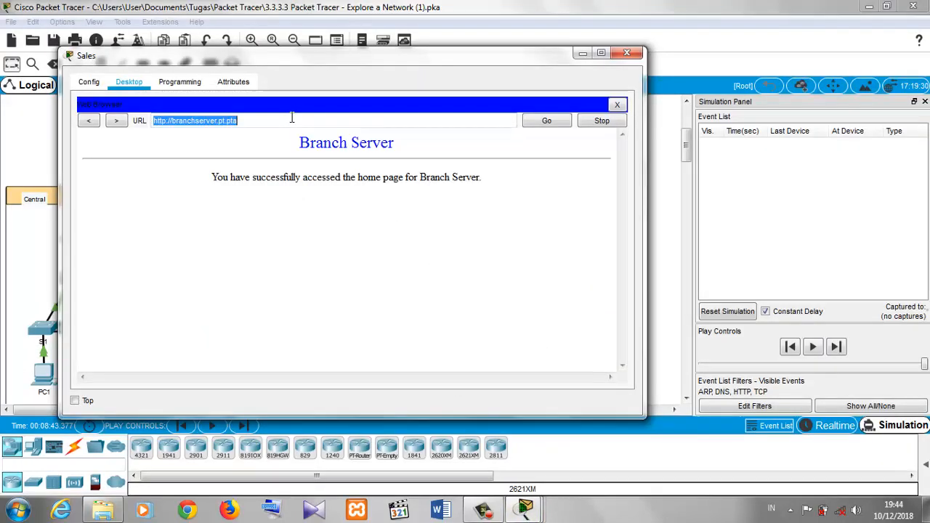
key("ctrl+v")
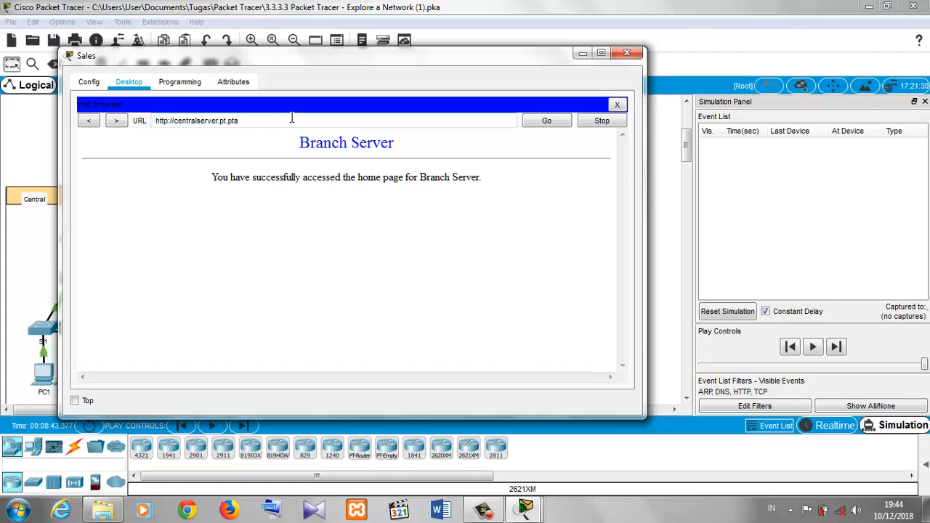
left_click(197, 121)
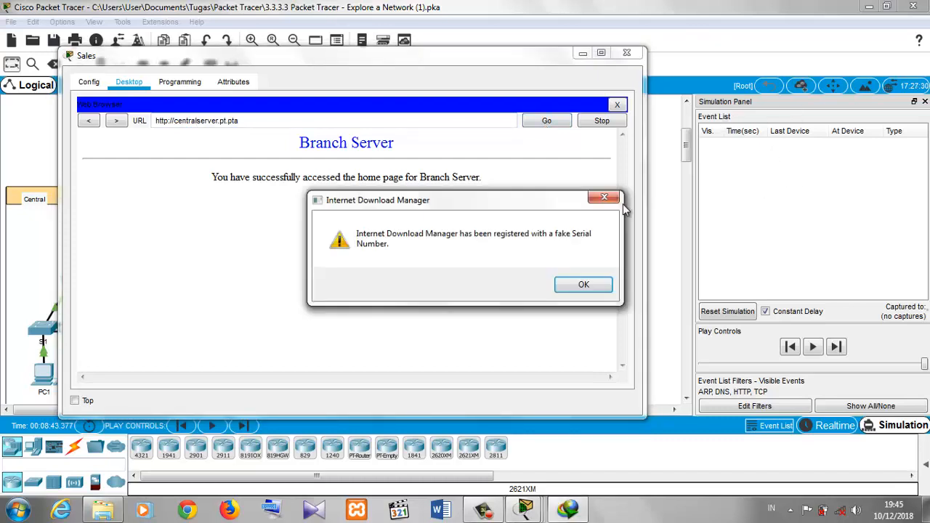
left_click(604, 197)
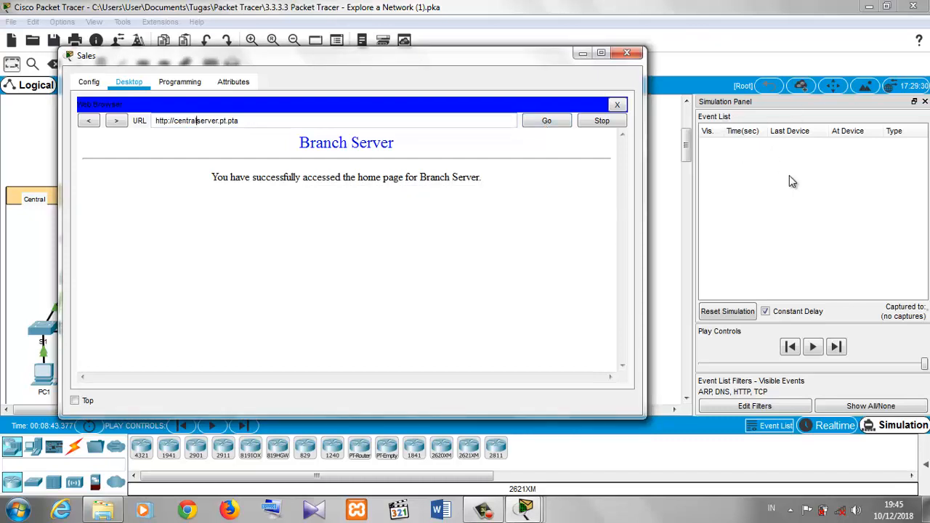
left_click(550, 127)
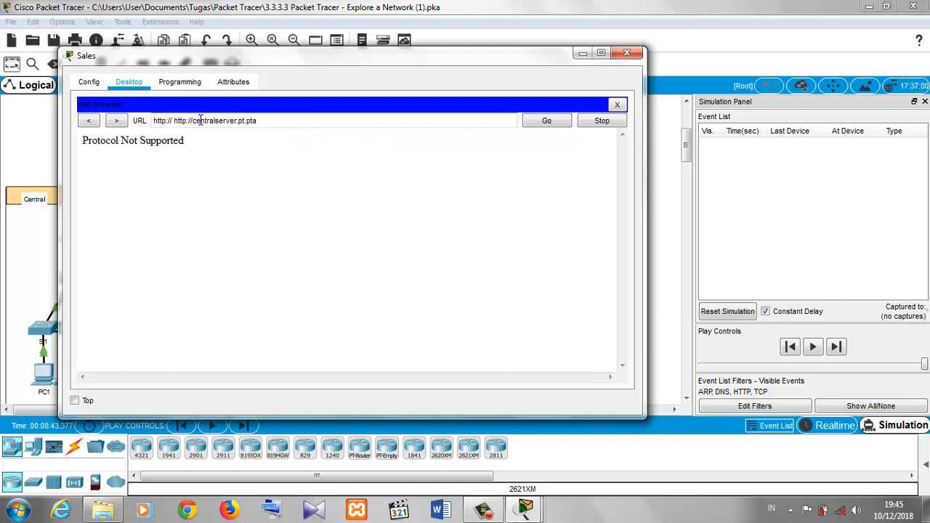
left_click_drag(173, 119, 152, 121)
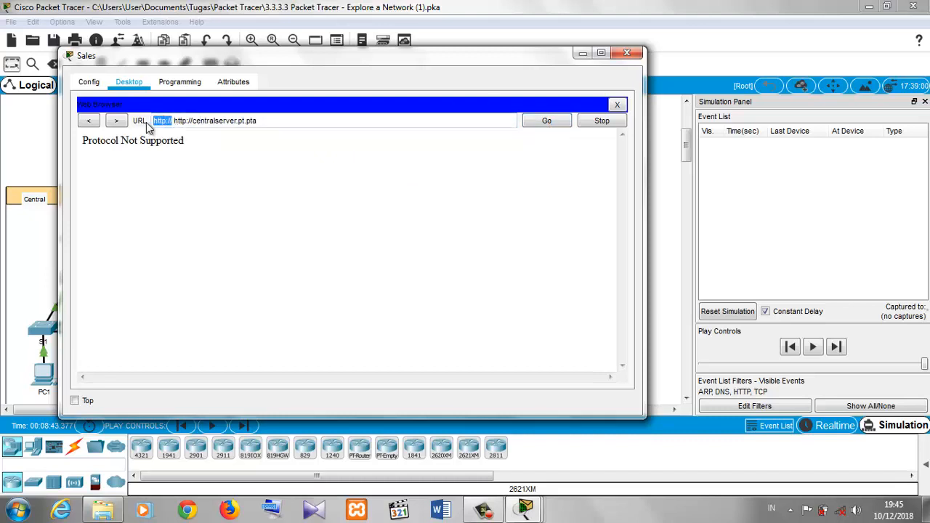
key("BackSpace")
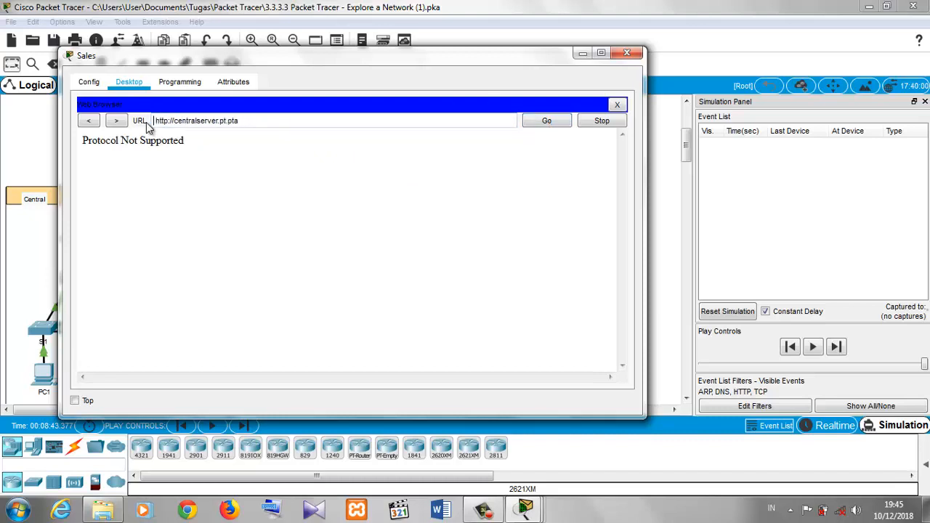
left_click(553, 121)
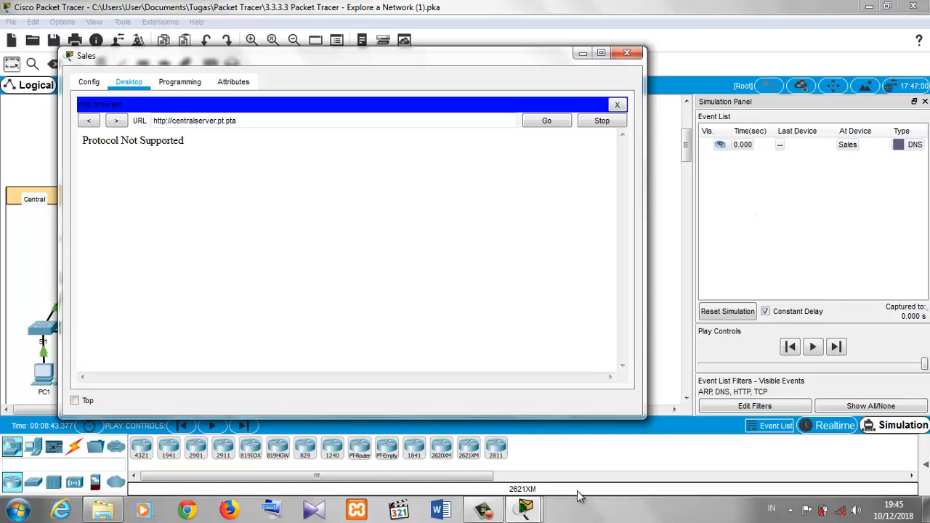
- Hide the open windows, run Auto Capture/Play until the event buffer fills, and choose to view previous events
mouse_move(527, 509)
left_click(378, 436)
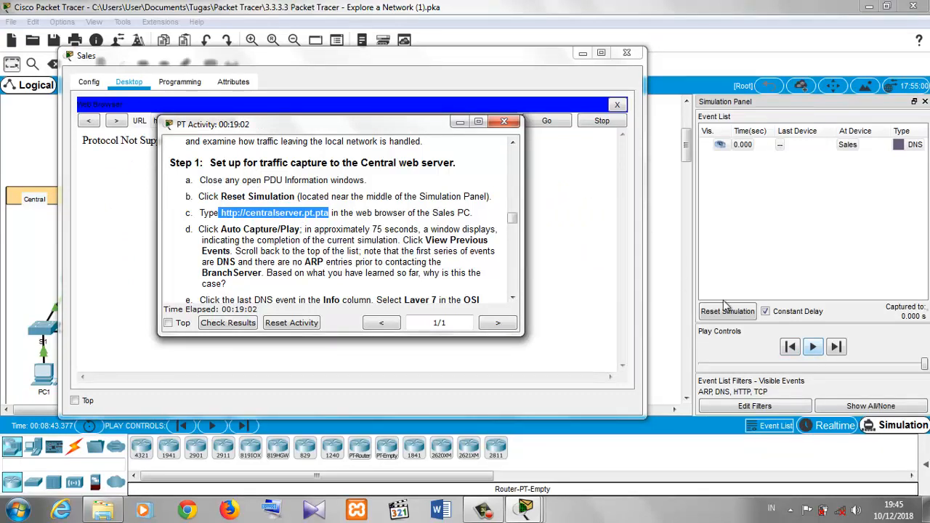
left_click(660, 172)
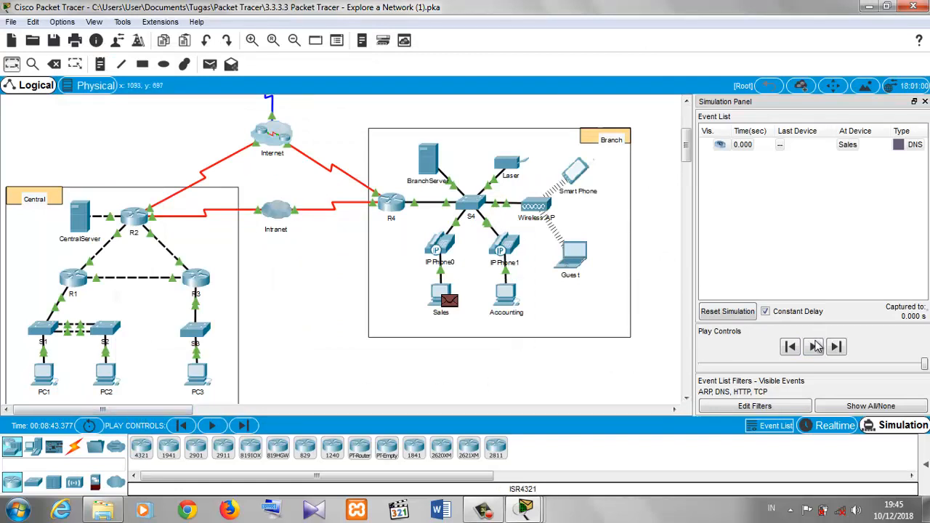
left_click(814, 347)
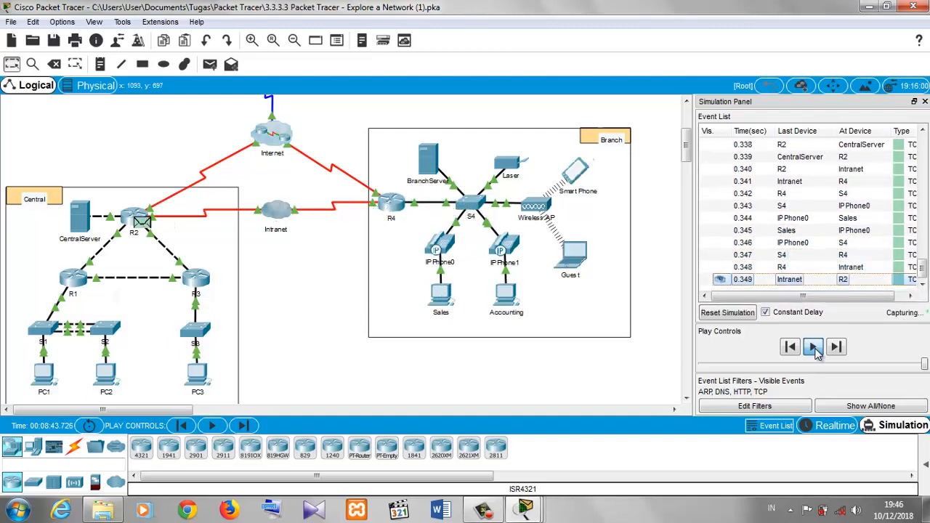
left_click(814, 347)
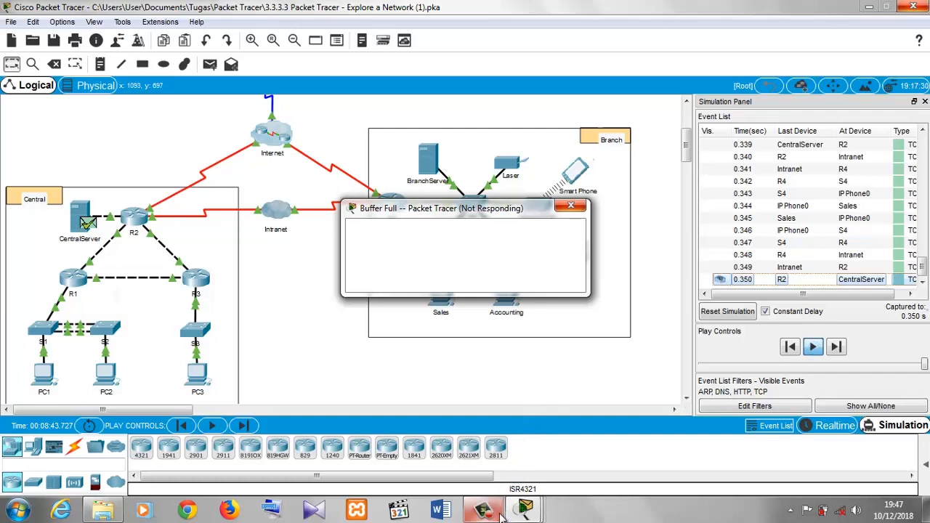
mouse_move(500, 514)
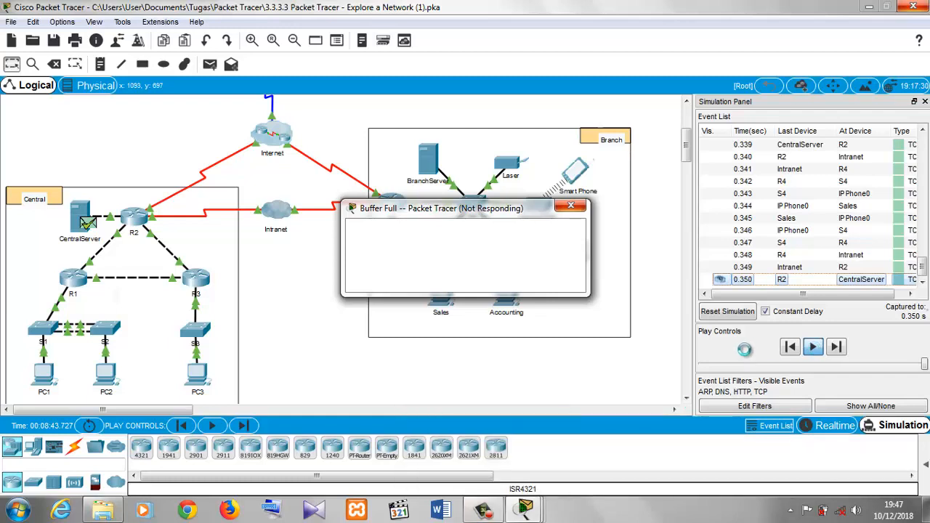
left_click(629, 109)
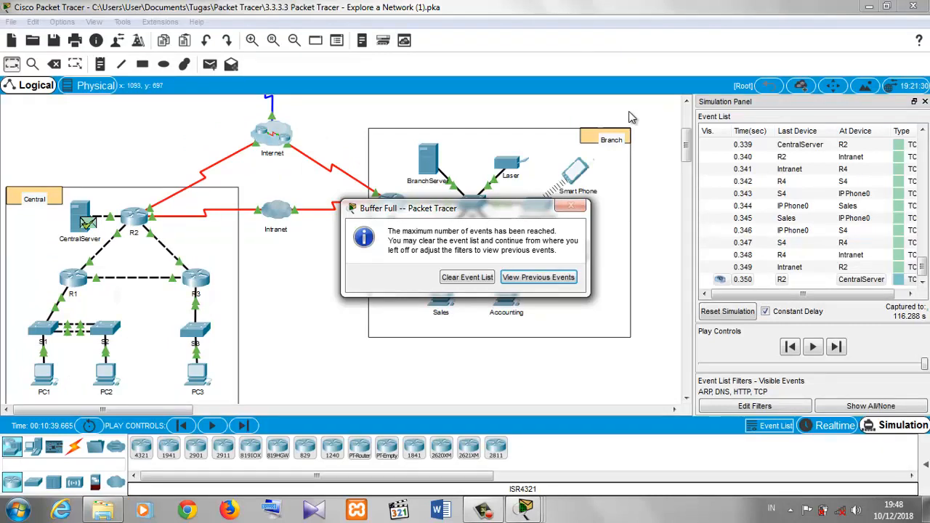
left_click(531, 278)
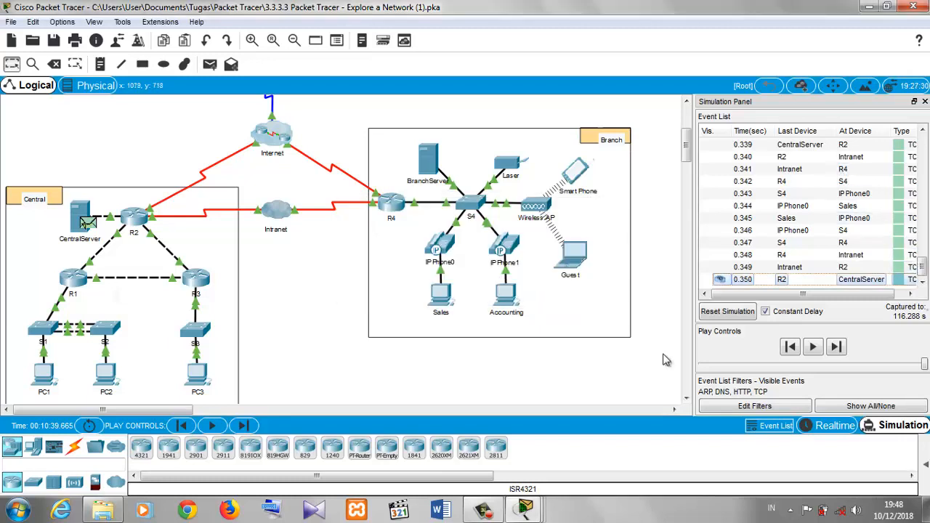
- Bring the instructions back and scroll to Part 2 steps e and f about the DNS event
mouse_move(525, 508)
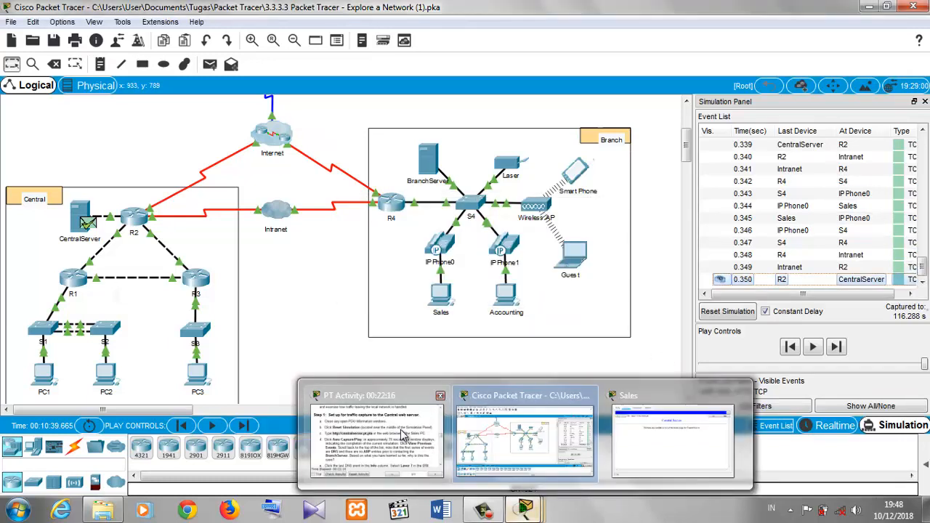
left_click(400, 430)
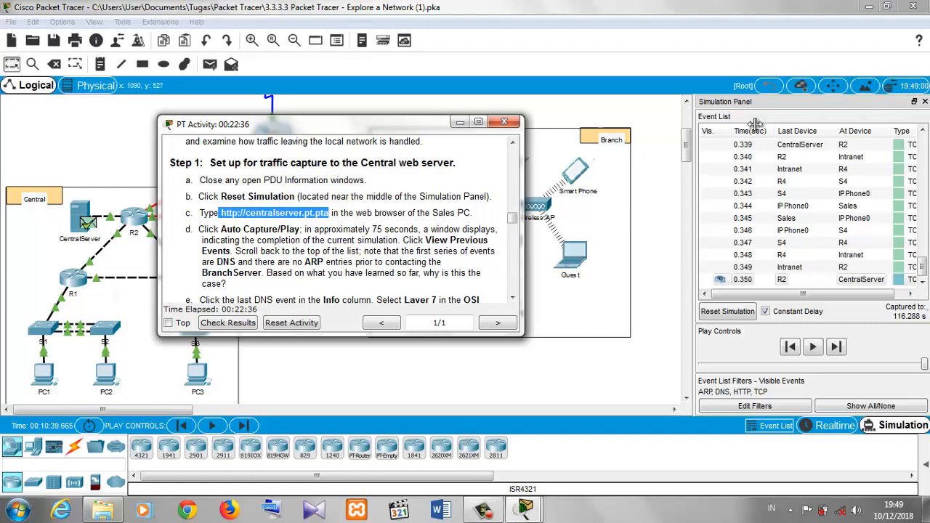
left_click_drag(513, 218, 513, 231)
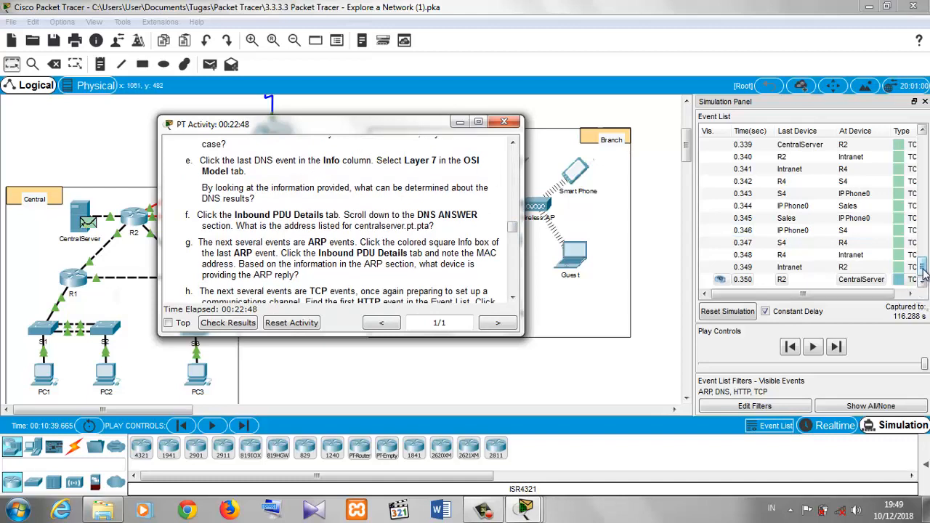
- Scroll the event list to the top, open the last DNS event at Sales, and select its Layer 7
left_click_drag(922, 267, 923, 145)
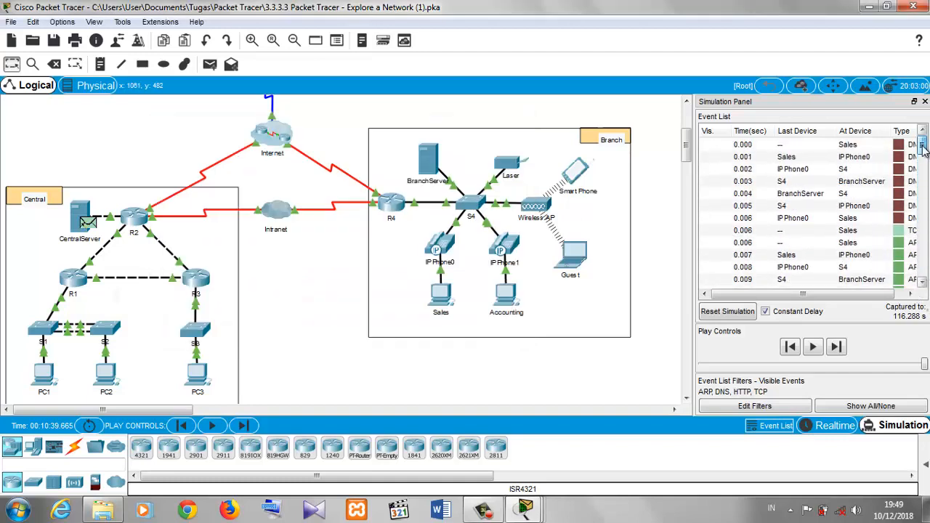
left_click(906, 221)
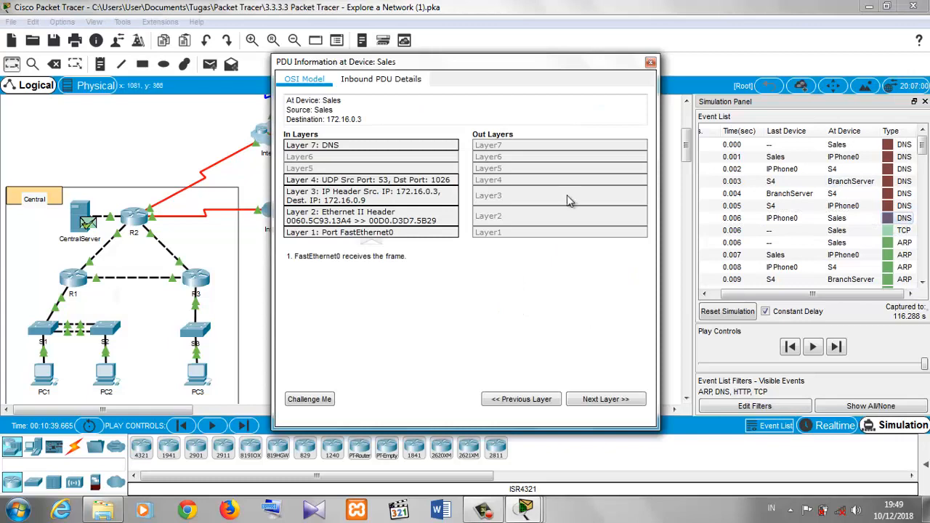
mouse_move(528, 513)
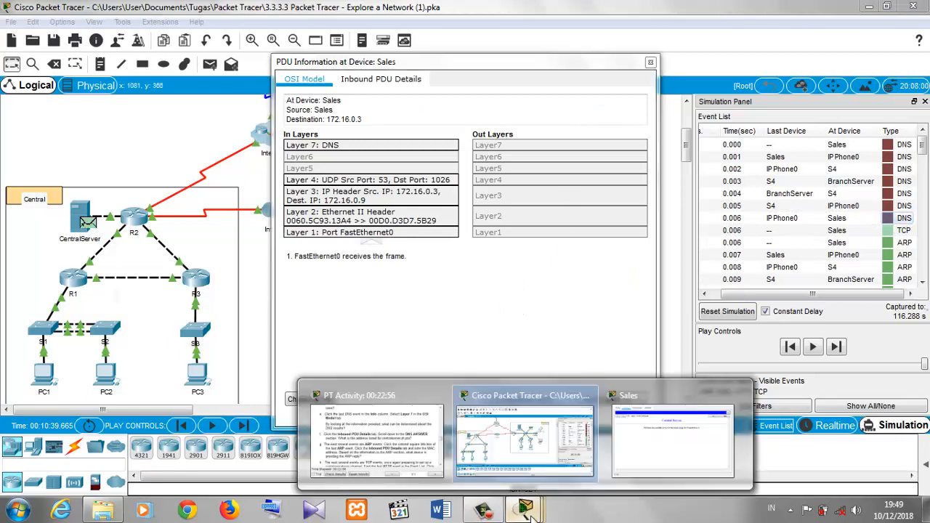
left_click(420, 425)
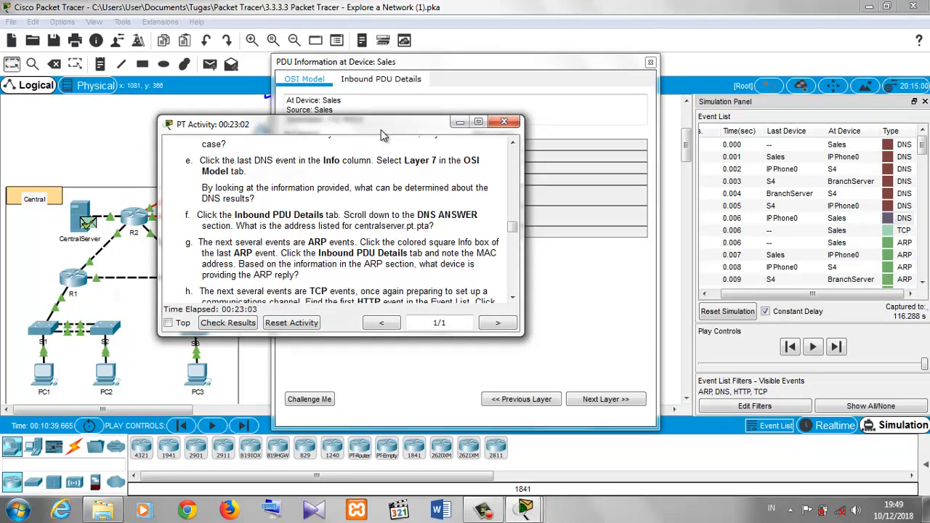
left_click_drag(382, 128, 443, 282)
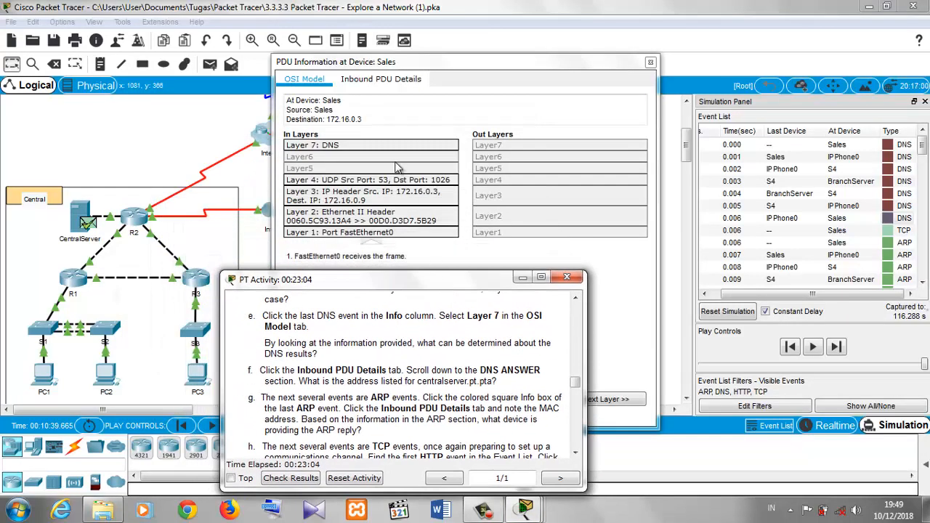
left_click(387, 145)
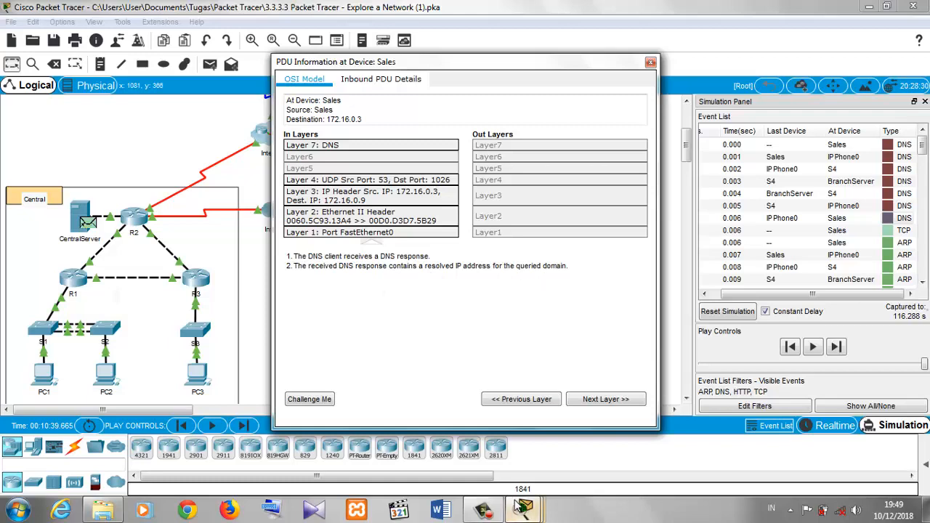
- Examine the DNS Answer section in the Inbound PDU Details, then close the PDU information window
mouse_move(526, 511)
mouse_move(439, 475)
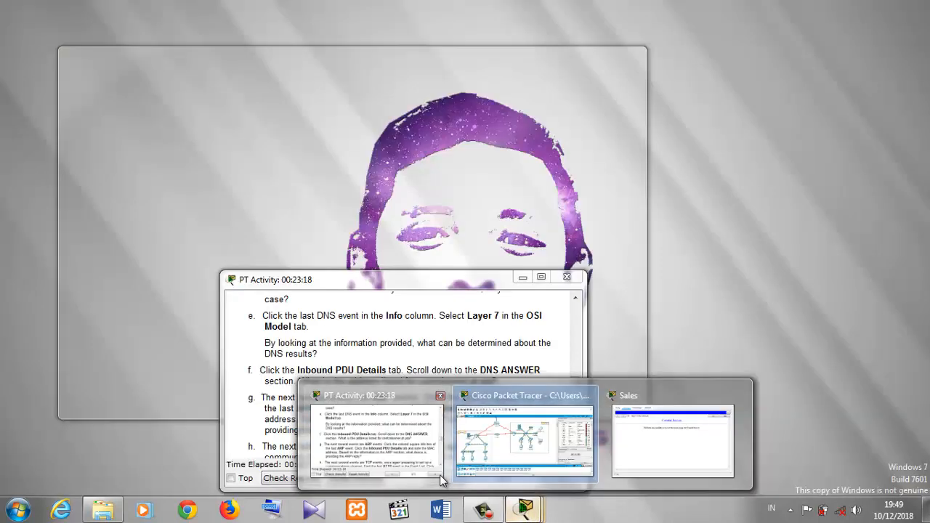
left_click(440, 474)
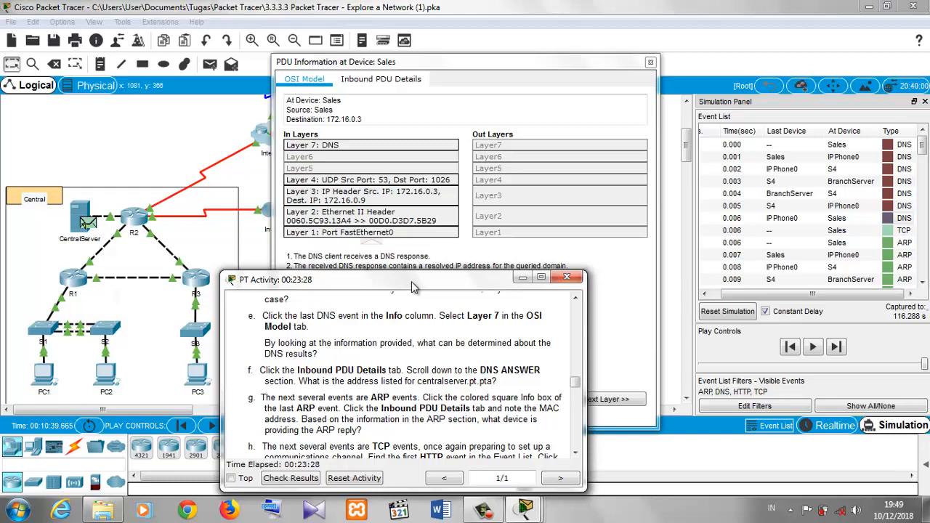
left_click(442, 116)
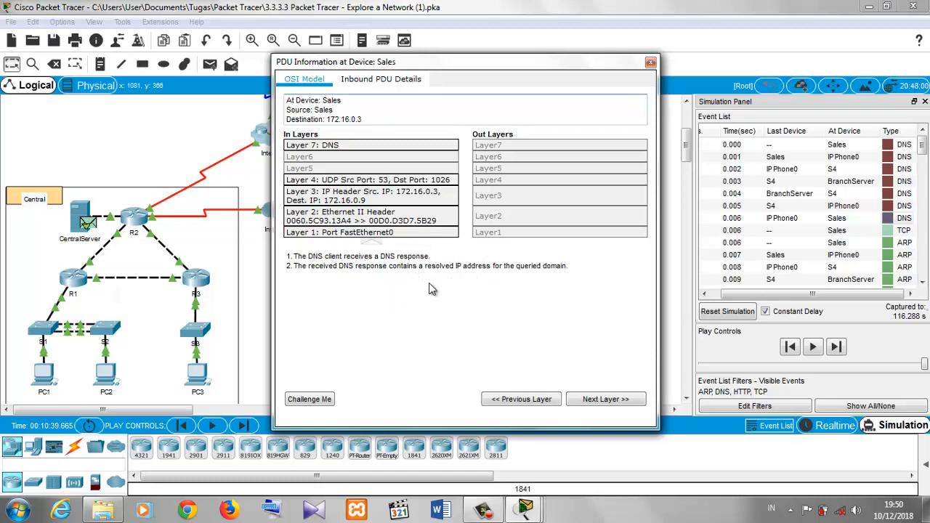
left_click(358, 79)
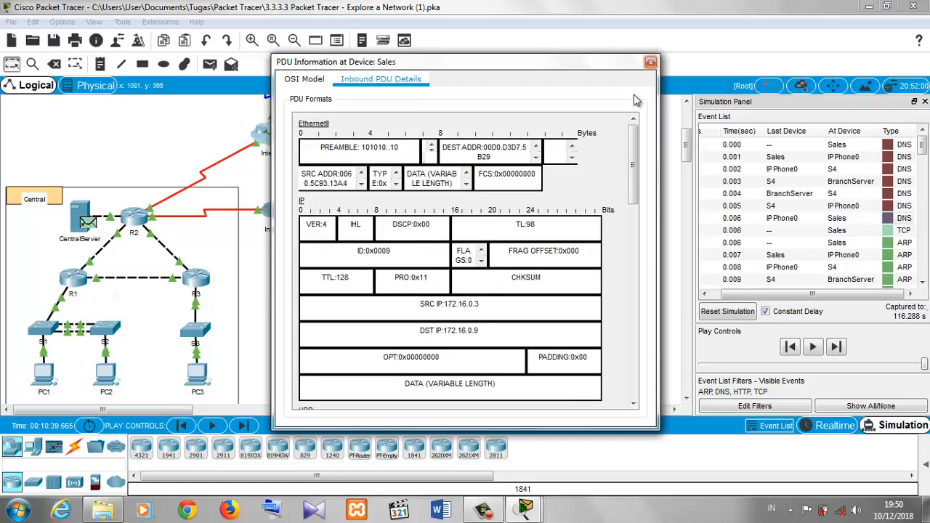
left_click_drag(632, 169, 600, 398)
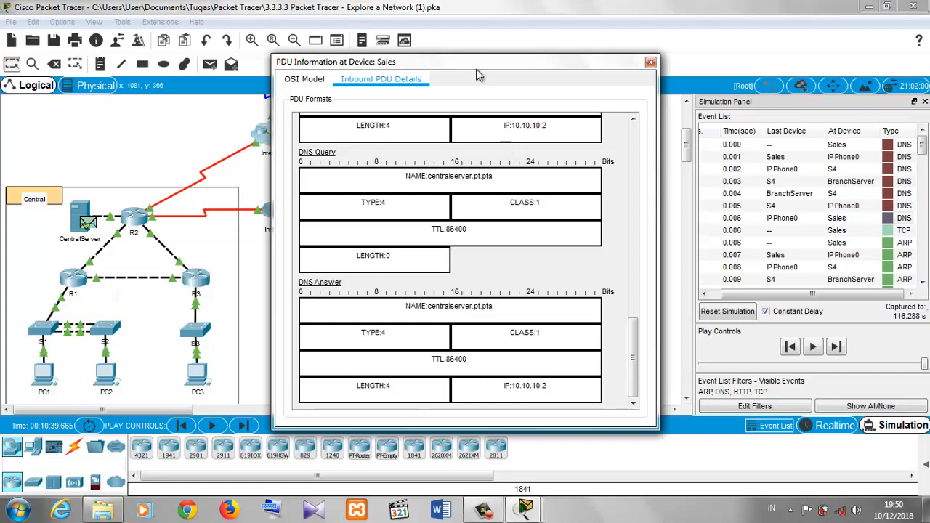
left_click_drag(476, 69, 580, 46)
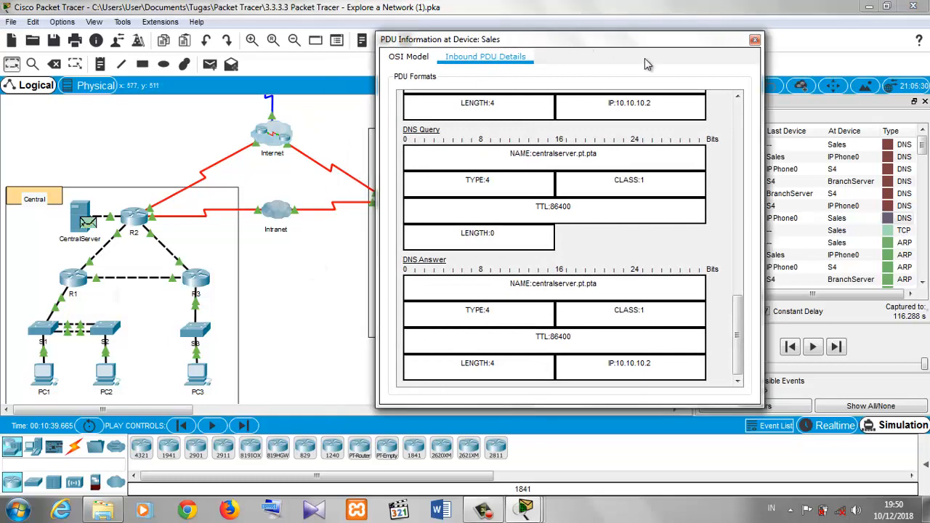
left_click_drag(505, 41, 574, 54)
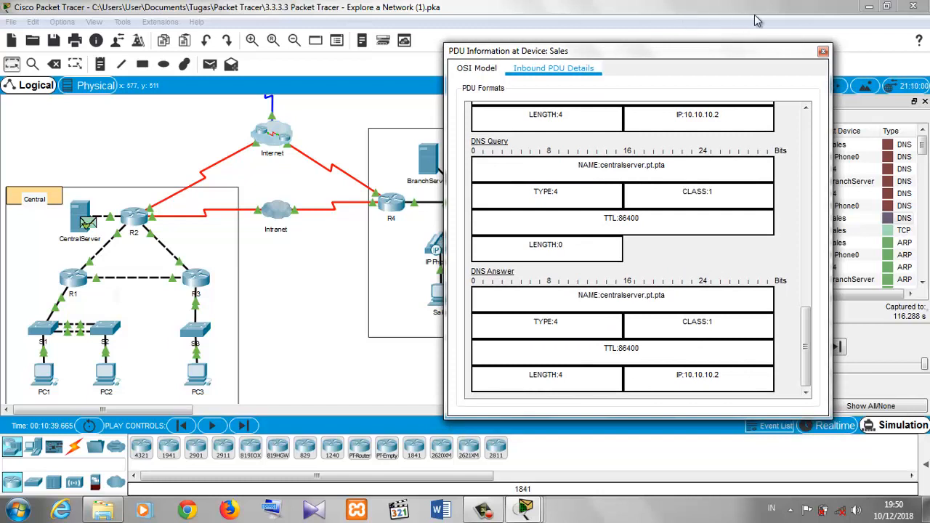
left_click(822, 53)
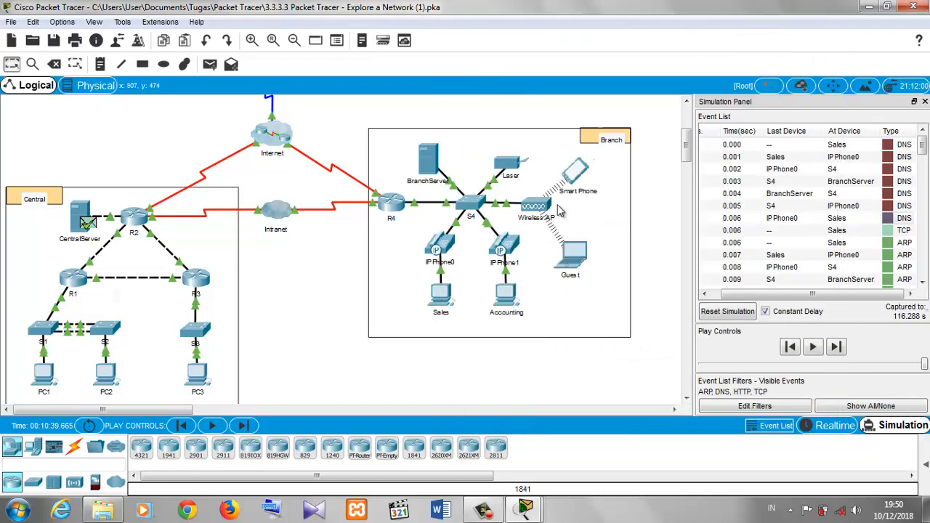
- Open router R4's configuration window
left_click(391, 211)
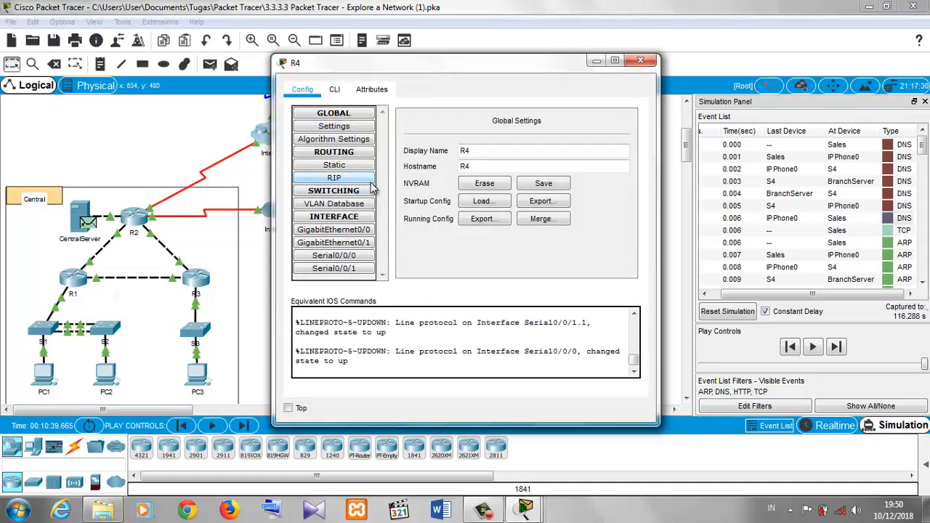
- Browse router R4's CLI and Attributes tabs and scroll its equivalent IOS commands log
left_click(338, 93)
left_click(336, 90)
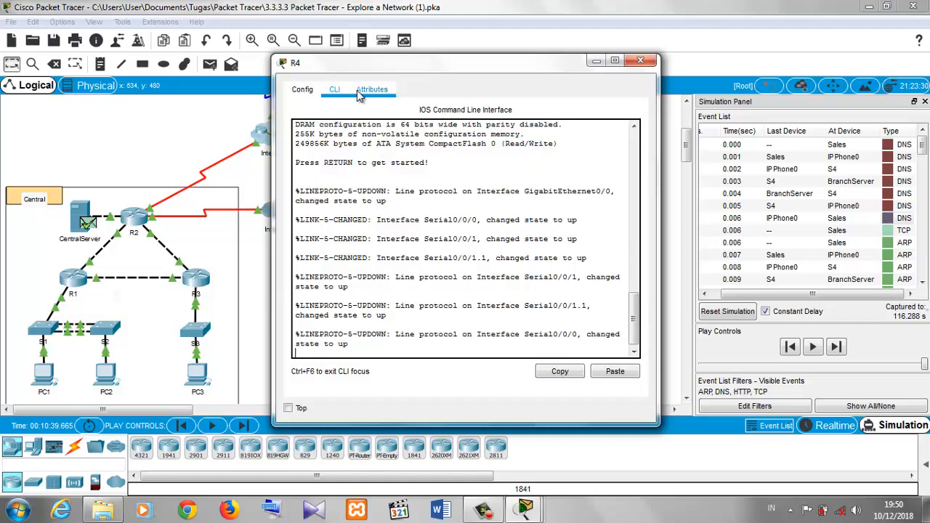
left_click(360, 95)
left_click(302, 89)
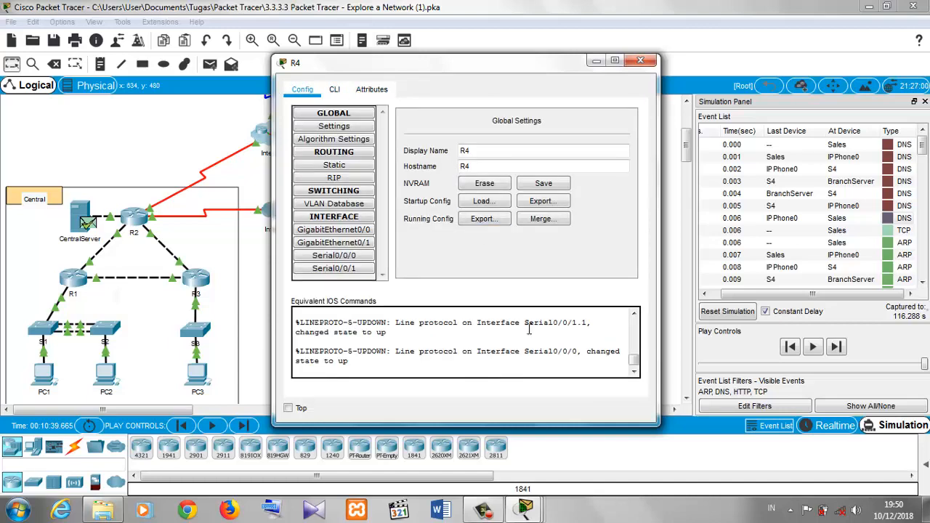
left_click_drag(634, 367, 639, 394)
- Review R4's RIP and static routes, global settings and interface configuration pages, then close R4's window
left_click(337, 179)
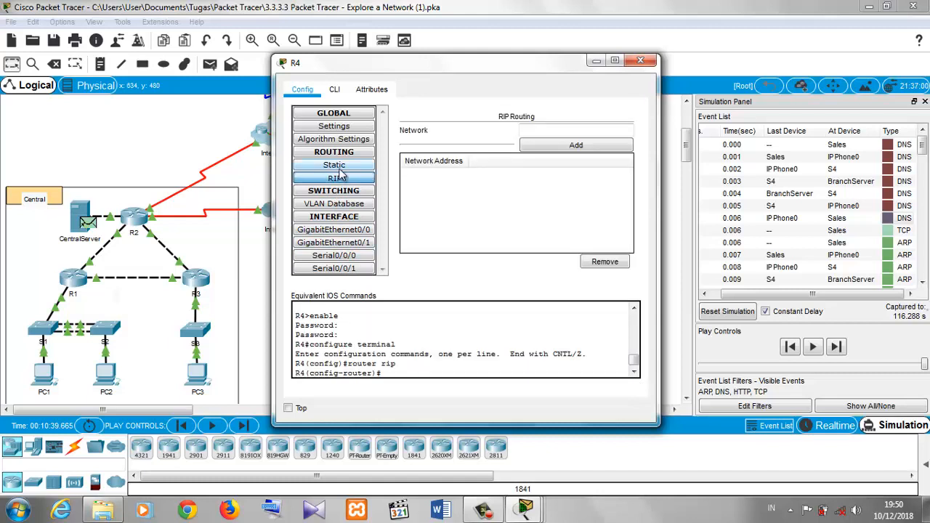
left_click(339, 167)
left_click(339, 154)
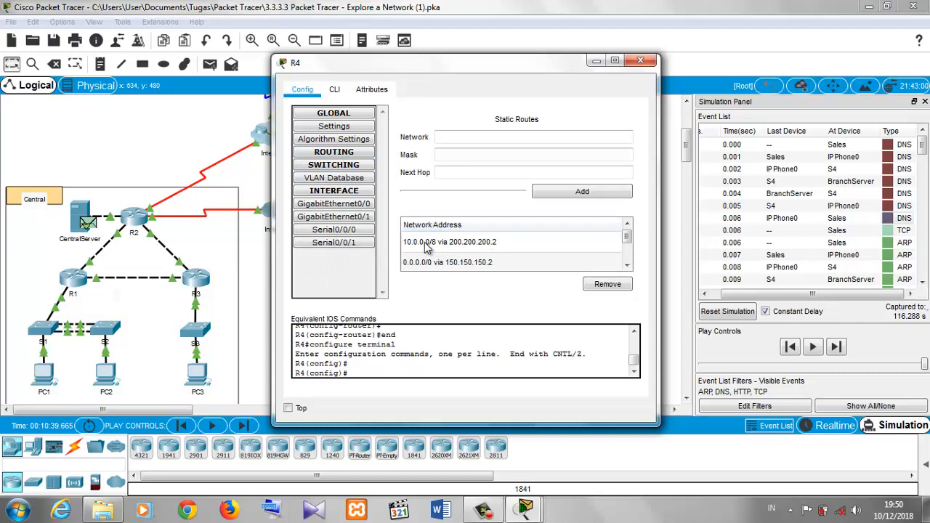
left_click(346, 165)
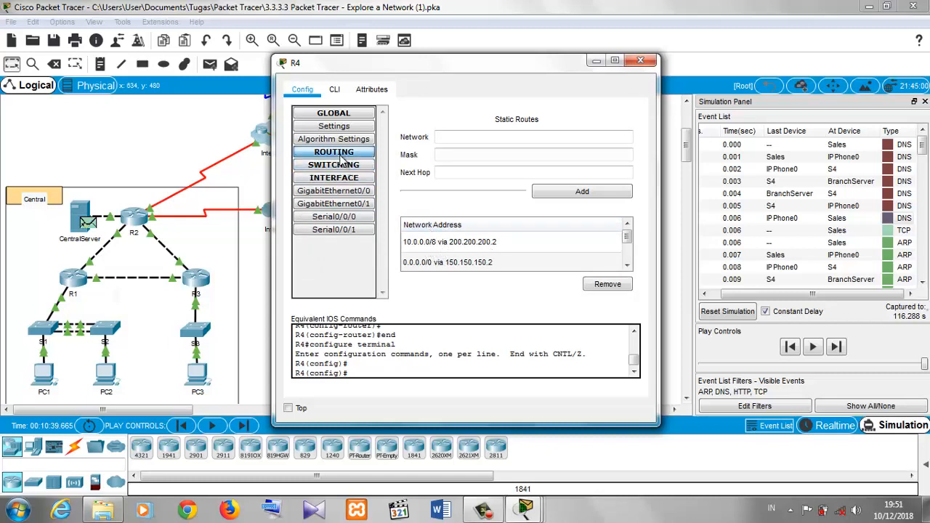
left_click(342, 156)
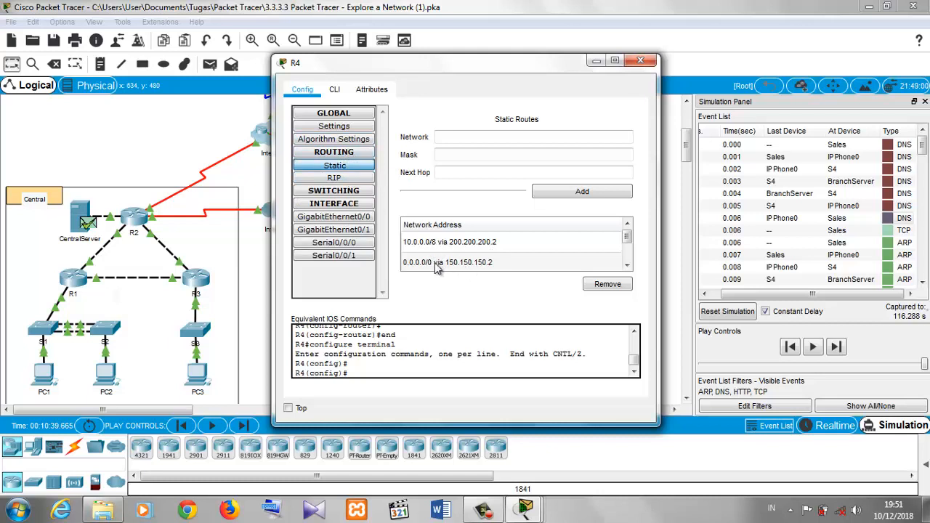
left_click(327, 142)
left_click(341, 128)
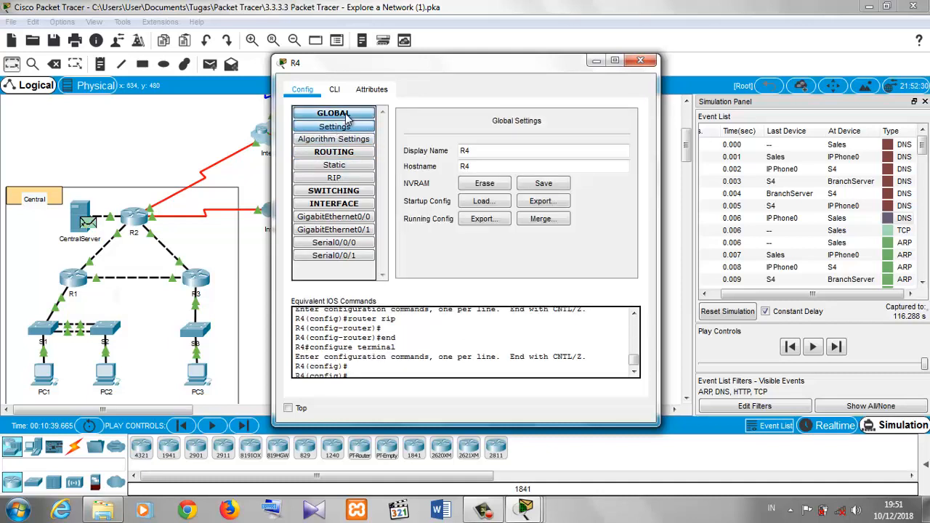
left_click(347, 115)
left_click(347, 114)
left_click(347, 115)
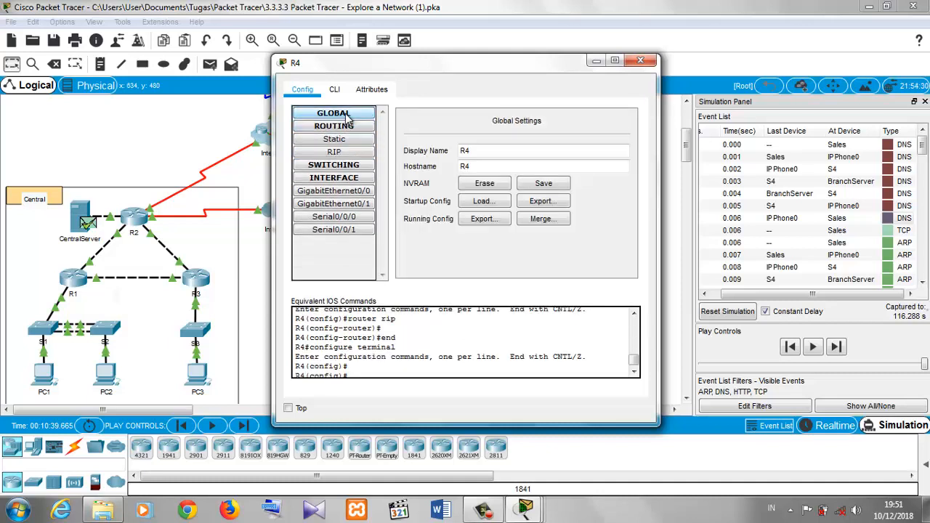
left_click(347, 115)
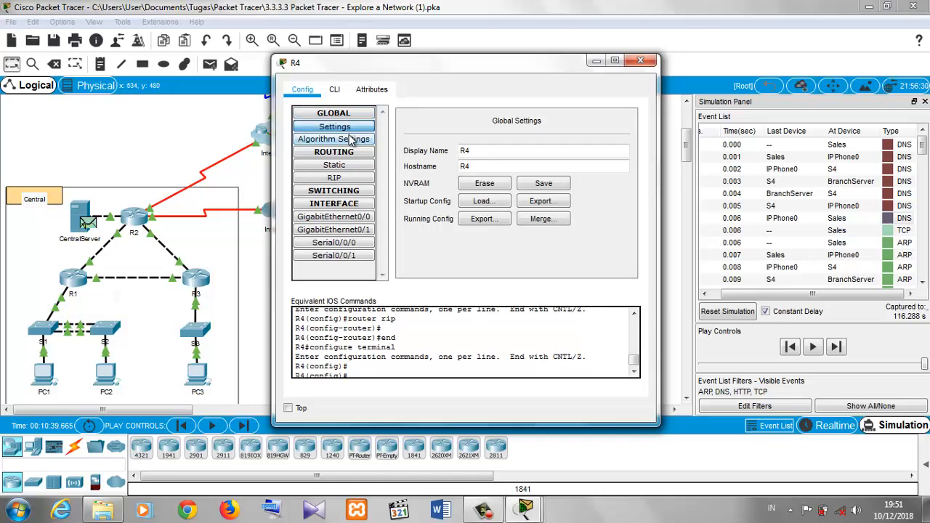
left_click(352, 141)
left_click(350, 217)
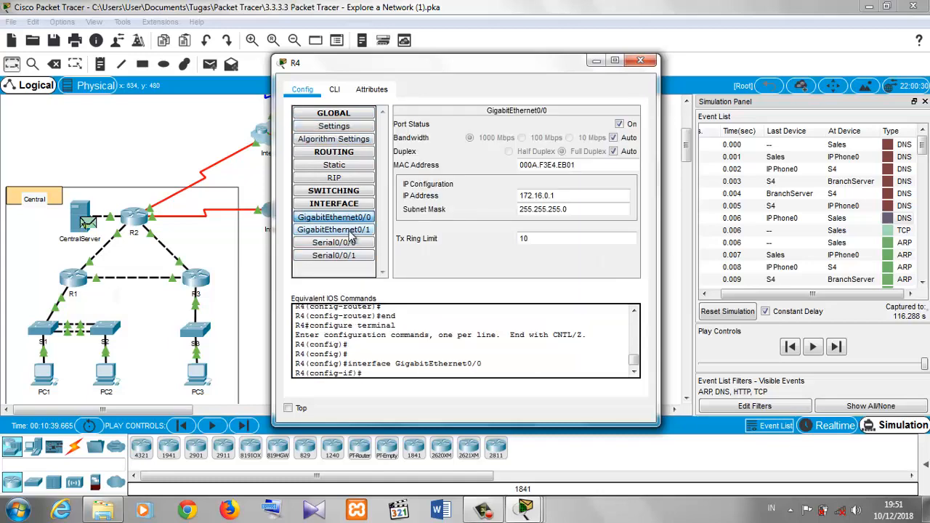
left_click(350, 231)
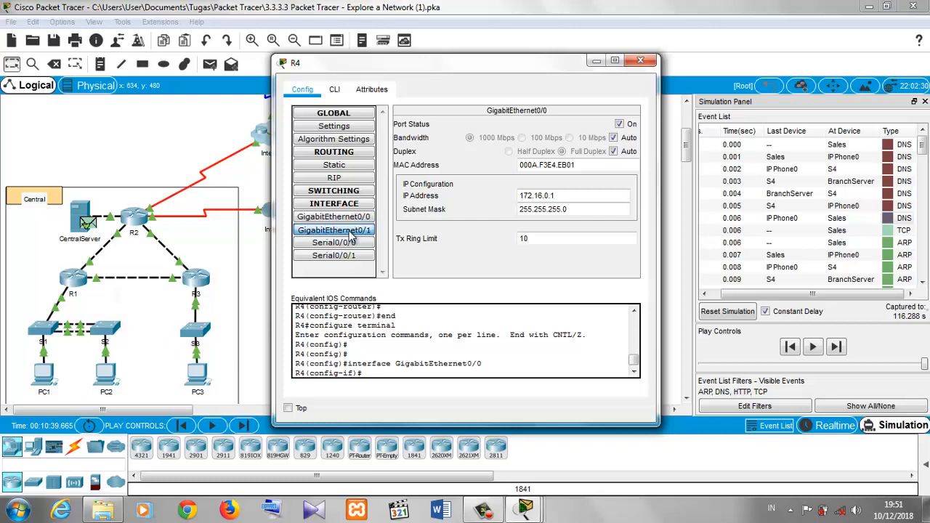
left_click(354, 245)
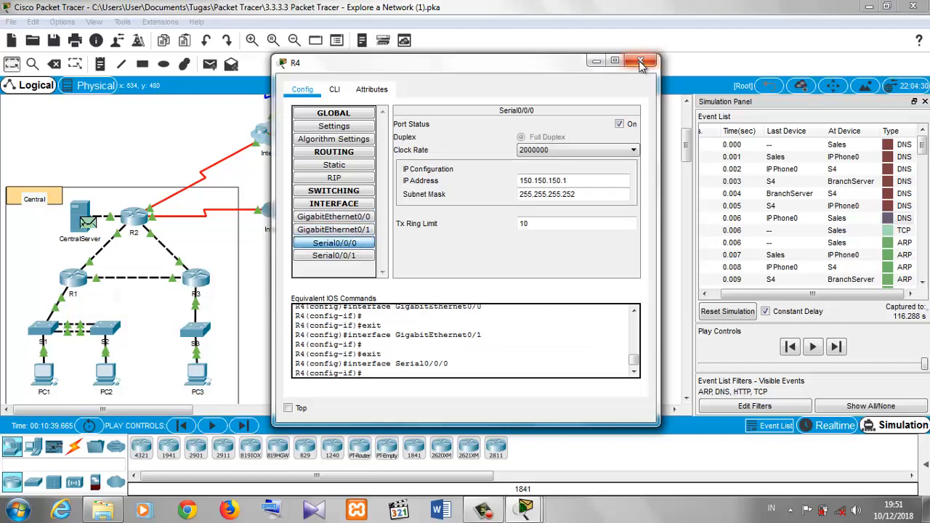
left_click(640, 61)
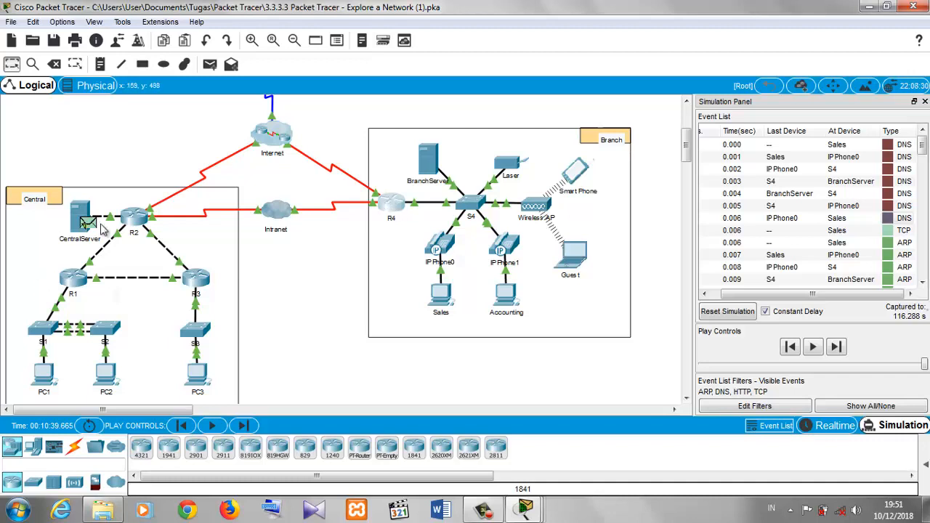
- Bring the activity instructions back and scroll to Part 2 step g about the ARP events
left_click(523, 512)
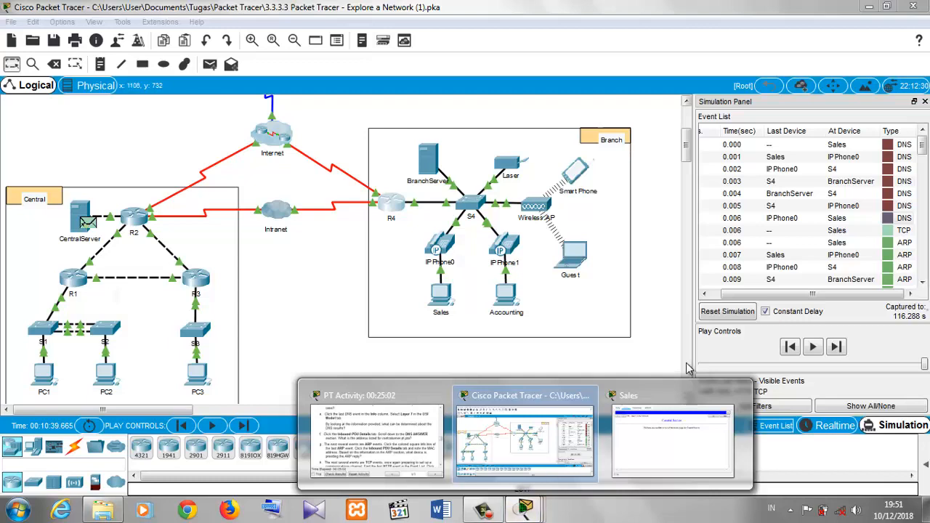
mouse_move(686, 414)
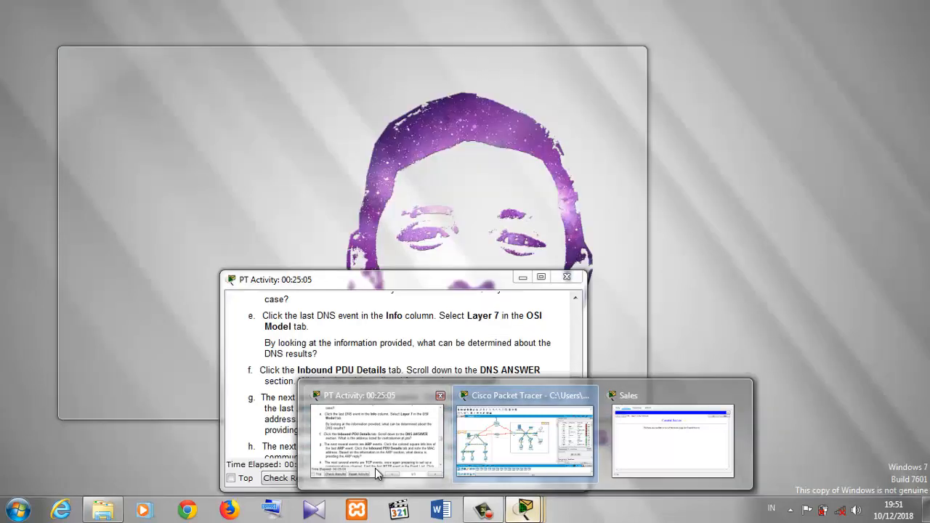
left_click(375, 470)
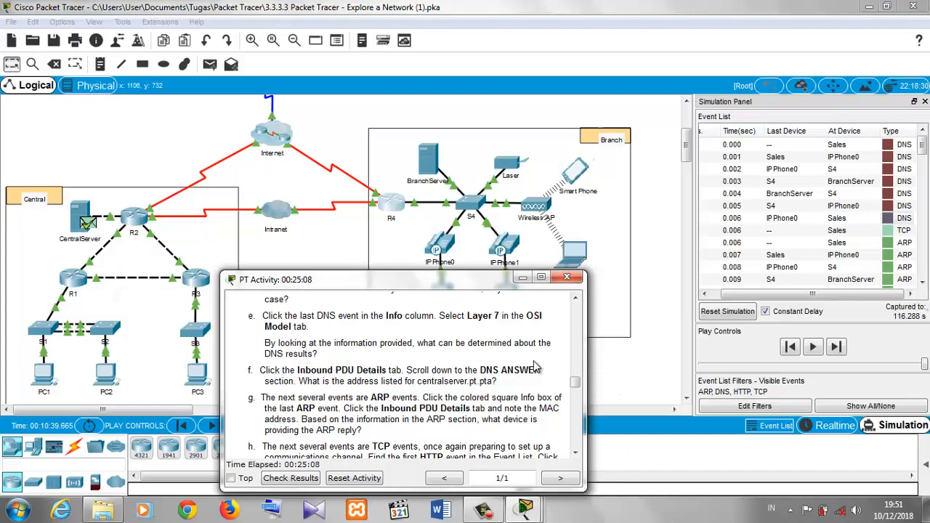
scroll(571, 389, "down", 3)
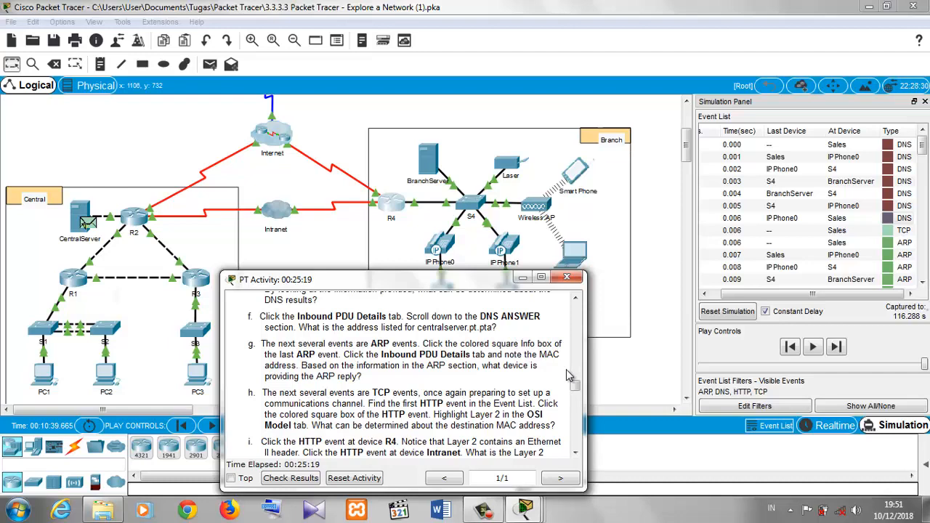
- Scroll the event list to the last ARP event at Sales, open it, and select its Layer 2 and Layer 1
left_click(923, 158)
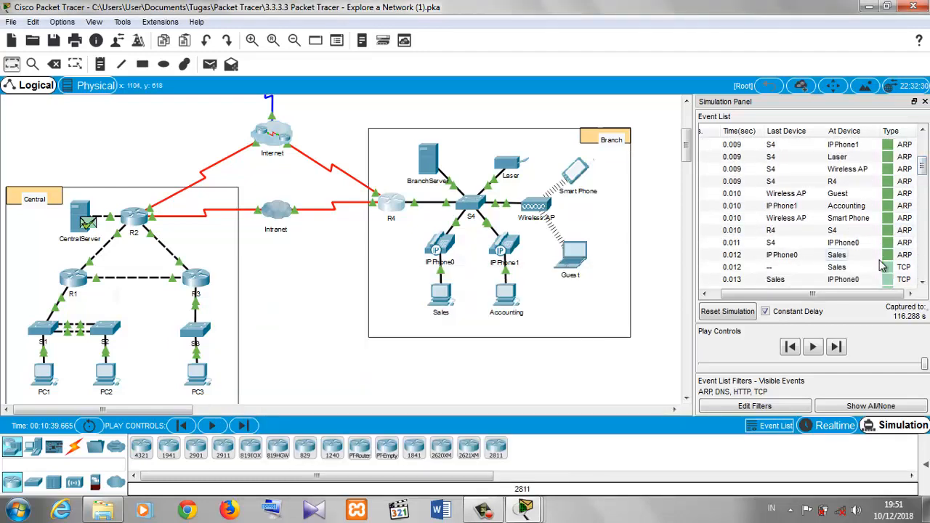
left_click(887, 255)
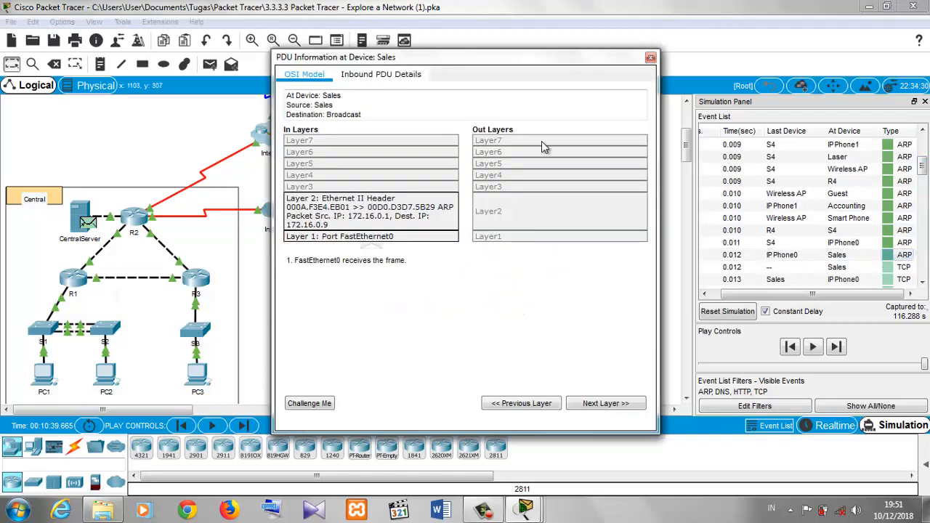
left_click(432, 212)
left_click(428, 233)
- Examine the source and target MAC addresses in the ARP section of the Inbound PDU Details, then close the PDU window
mouse_move(526, 509)
left_click(407, 468)
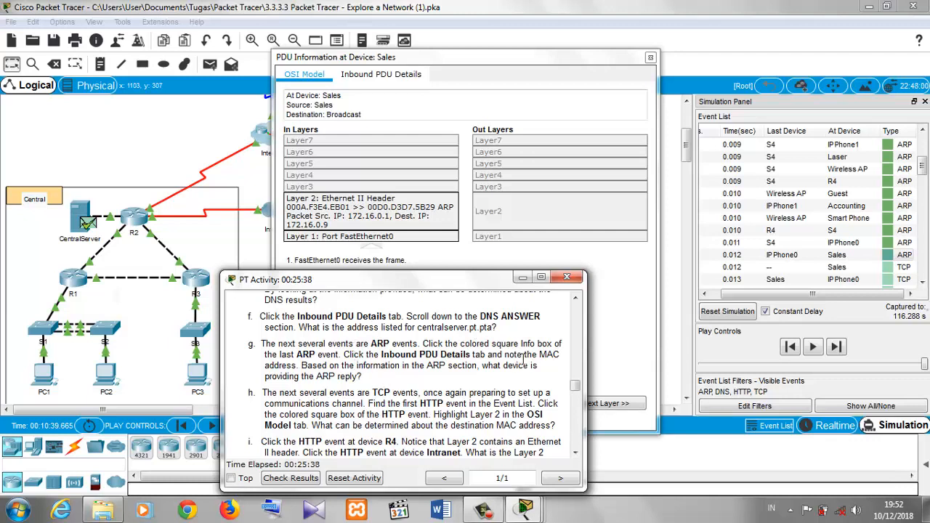
left_click(385, 76)
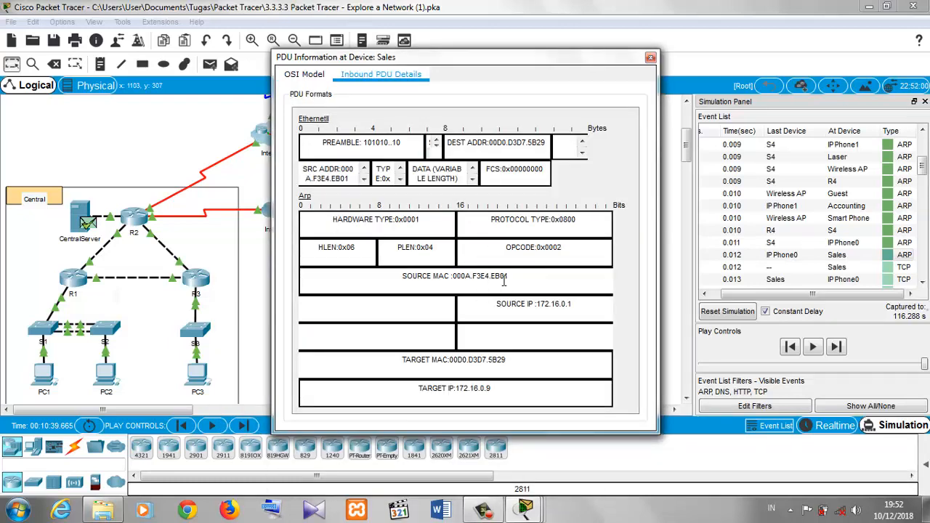
left_click_drag(511, 279, 456, 278)
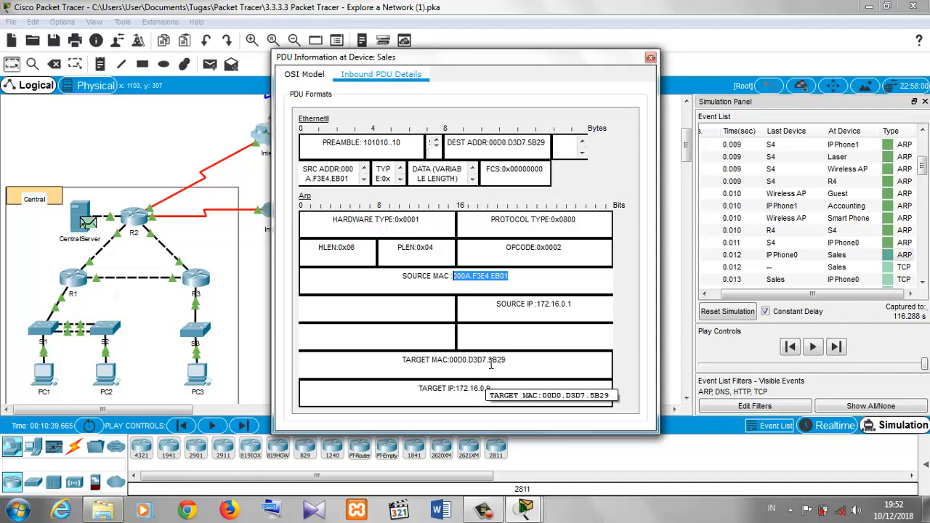
left_click_drag(507, 360, 439, 359)
left_click_drag(589, 300, 635, 312)
left_click_drag(448, 334, 604, 306)
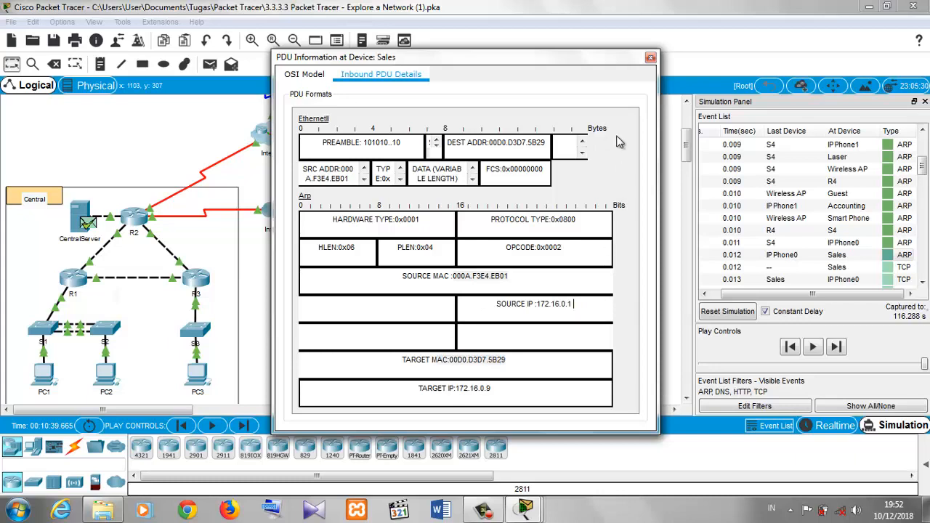
left_click(651, 60)
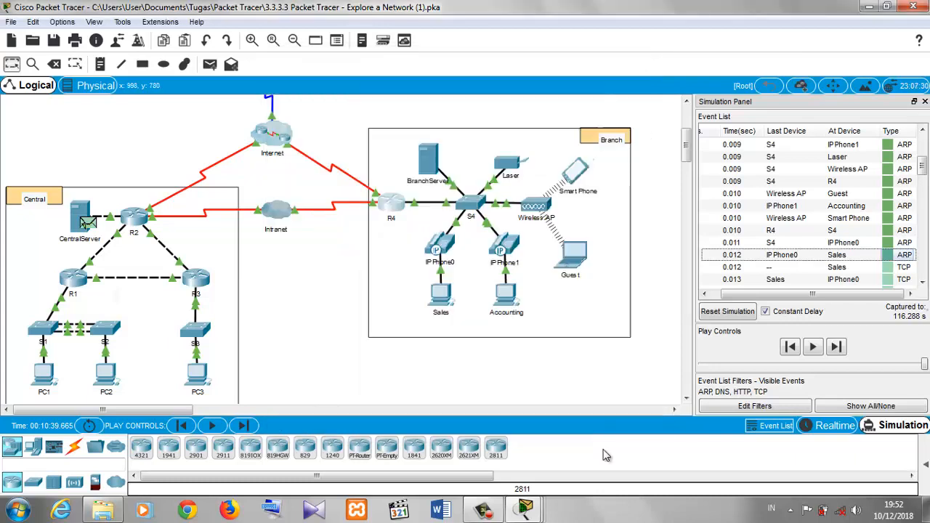
- Bring the instructions back, restore their window size, and scroll to steps h and i about HTTP events
mouse_move(526, 512)
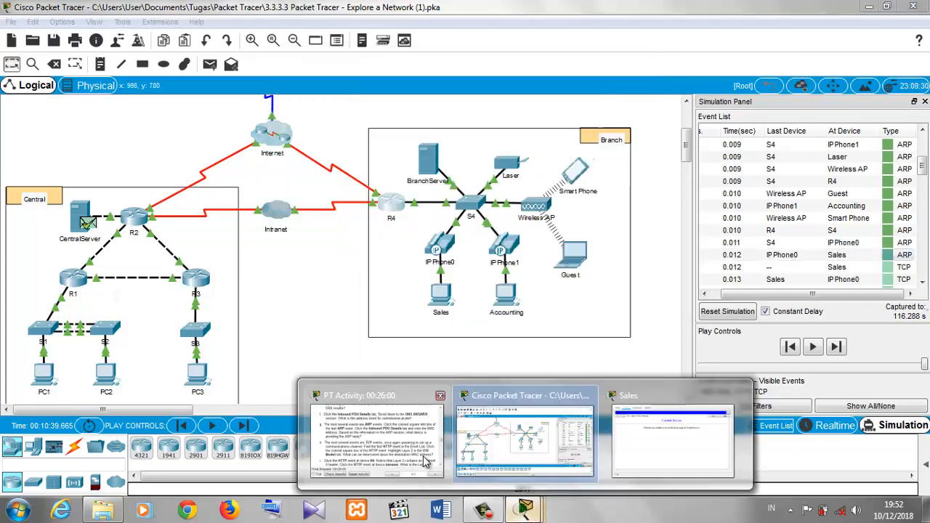
left_click(426, 457)
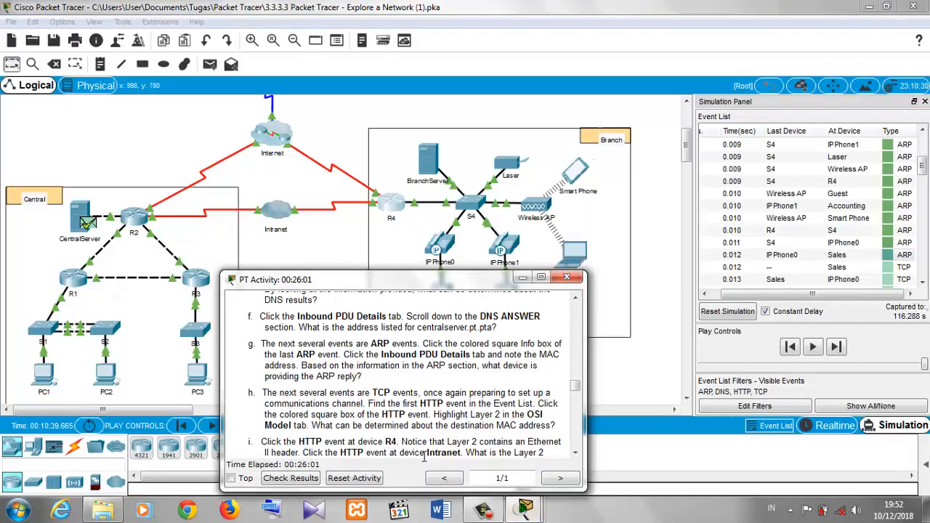
double_click(441, 286)
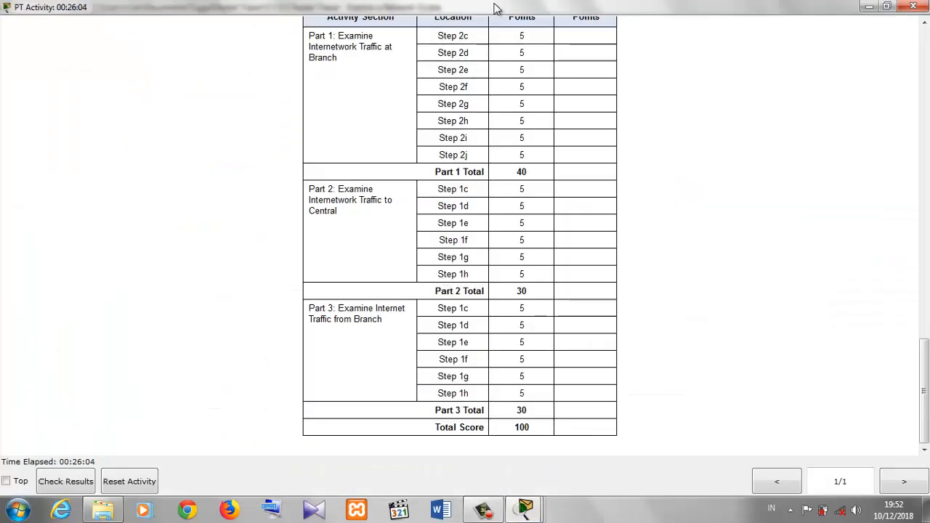
left_click_drag(494, 8, 441, 53)
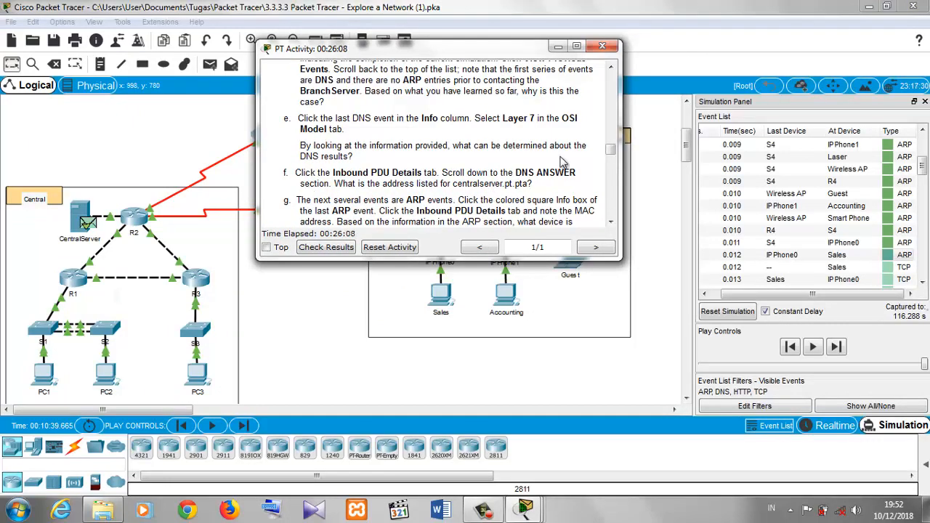
left_click_drag(610, 153, 613, 166)
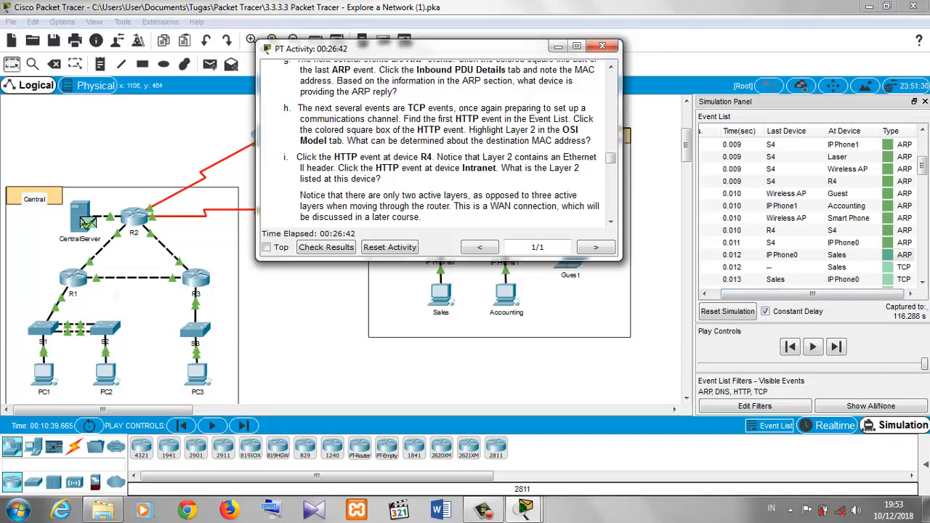
- Scroll the event list to the first HTTP event at Sales, open it, and select its outbound Layer 2
left_click_drag(923, 171, 926, 218)
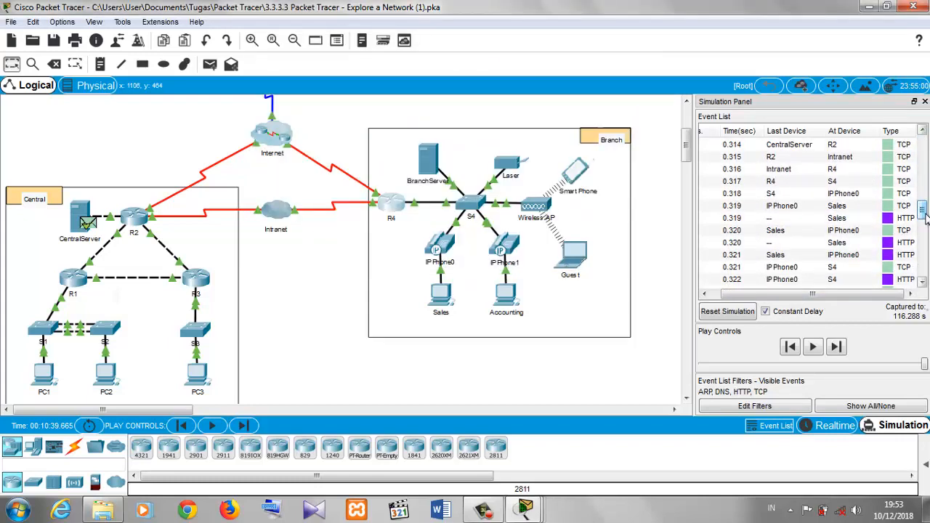
left_click(899, 220)
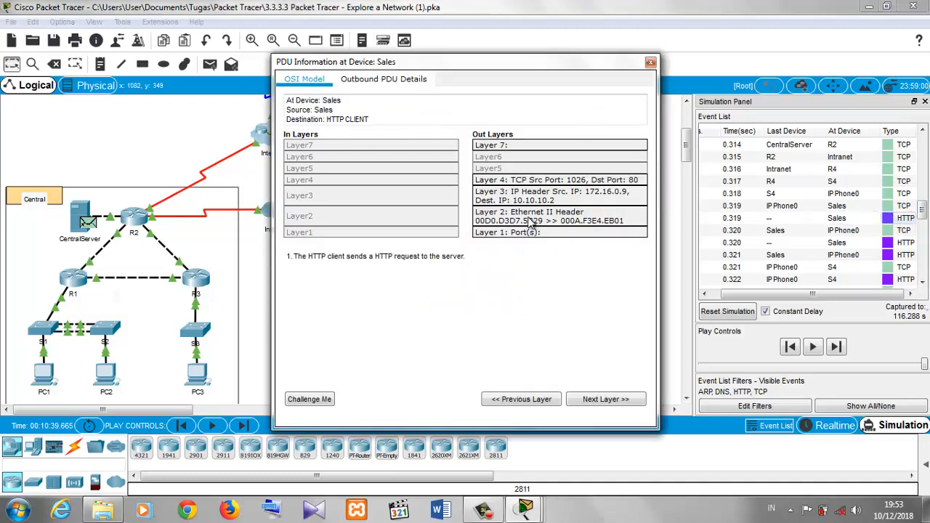
left_click(531, 220)
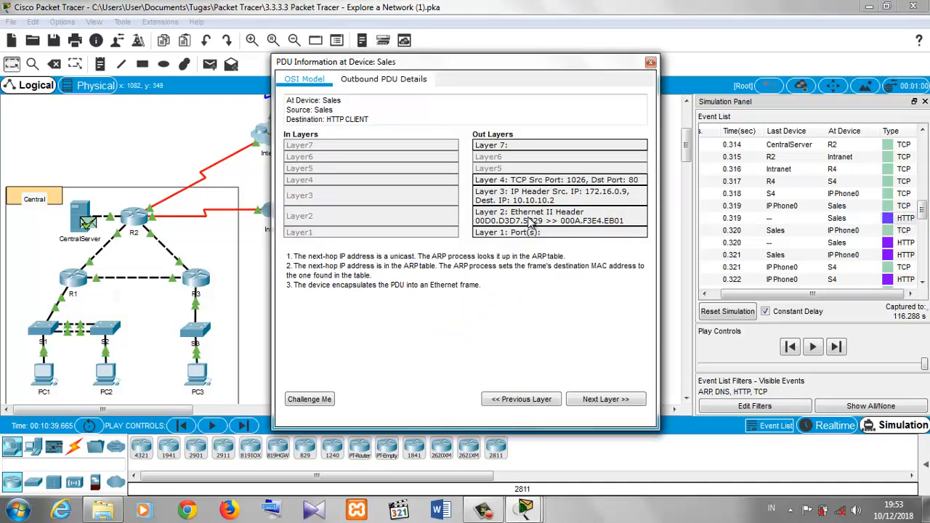
- Bring the instructions window forward and move it beside the PDU information window
mouse_move(522, 515)
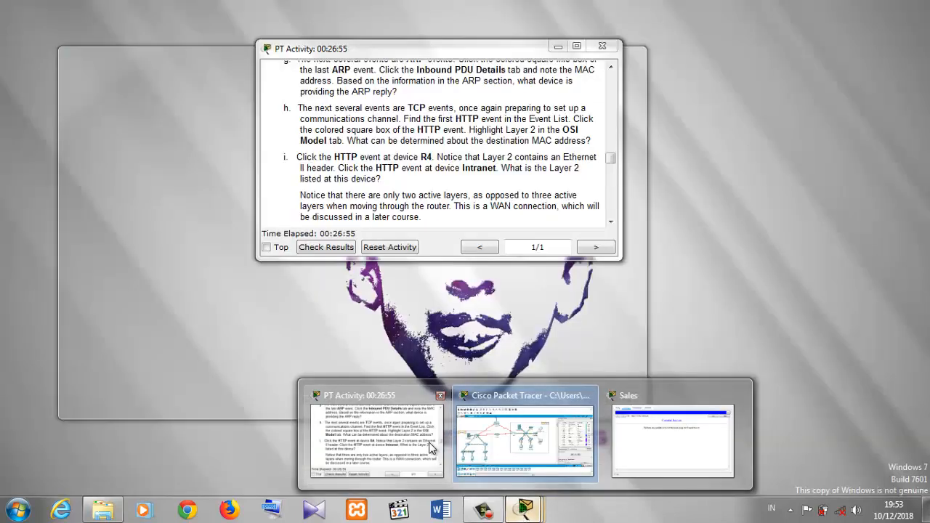
left_click(429, 447)
left_click(428, 446)
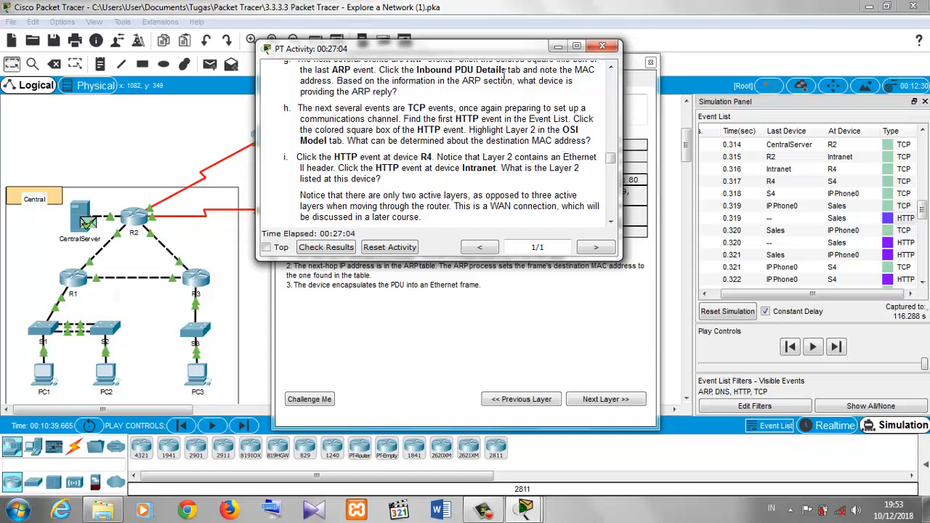
left_click_drag(486, 46, 325, 48)
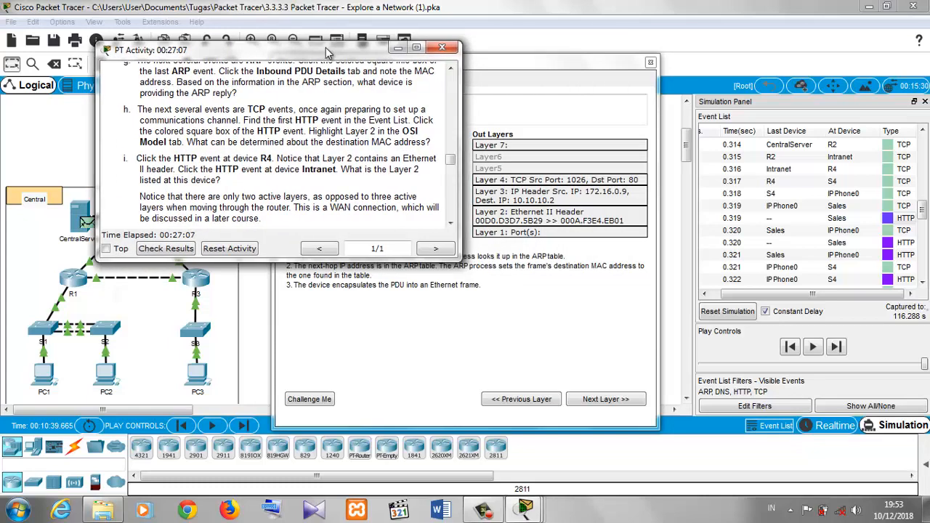
- Close the Sales PDU window, bring the instructions forward and scroll them to step i and Part 3
left_click(445, 310)
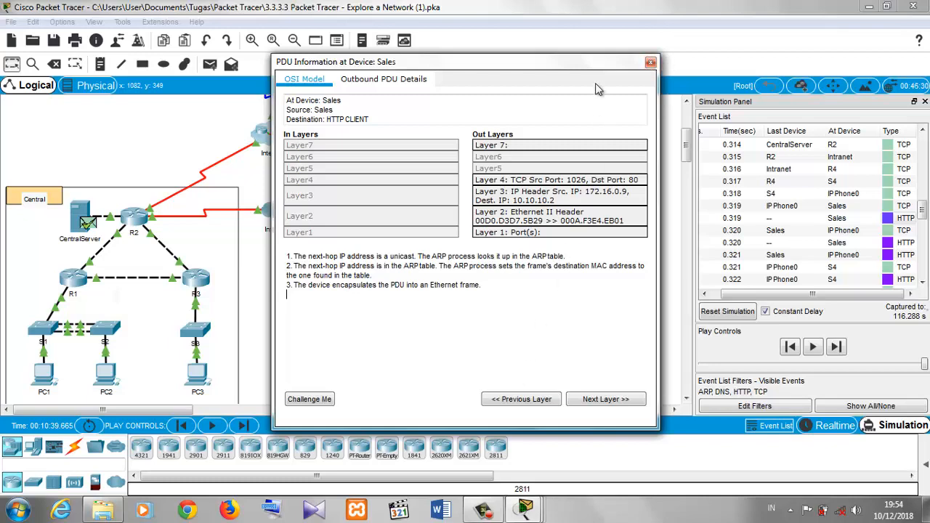
left_click(651, 62)
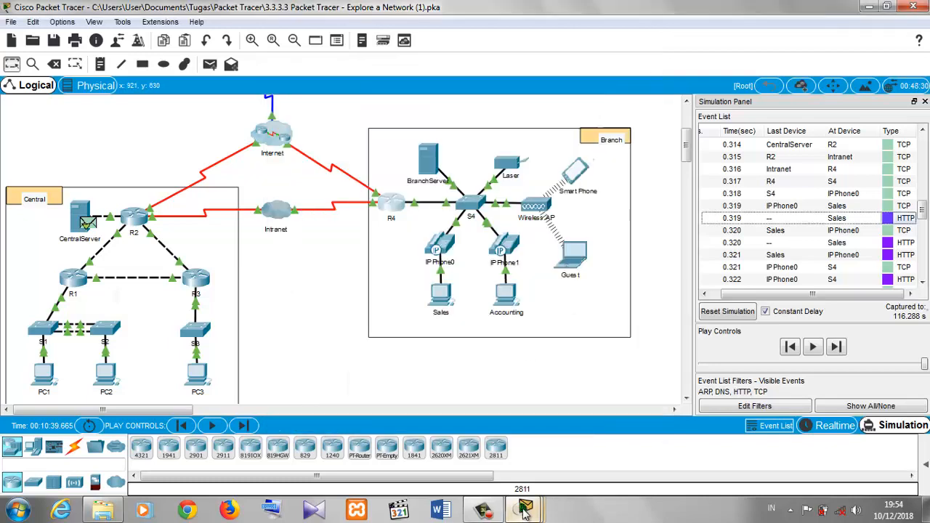
mouse_move(526, 513)
left_click(407, 450)
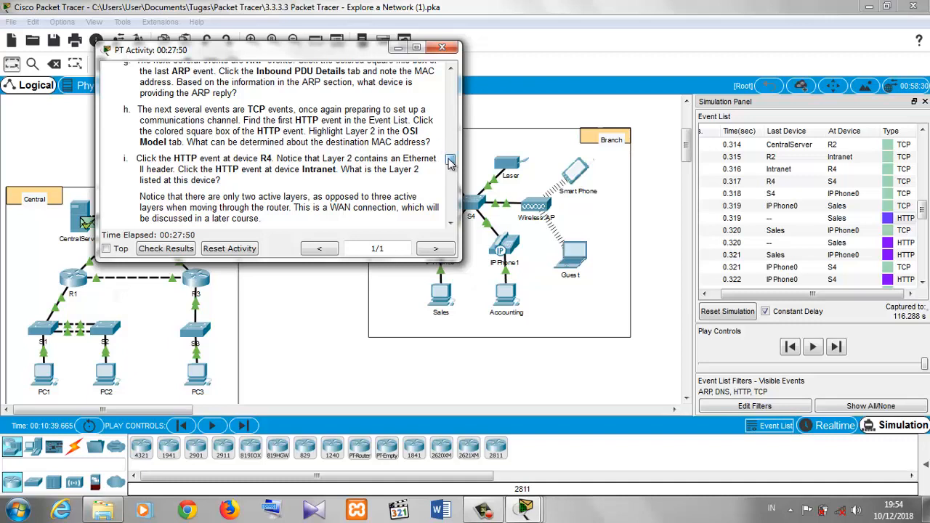
scroll(450, 163, "down", 1)
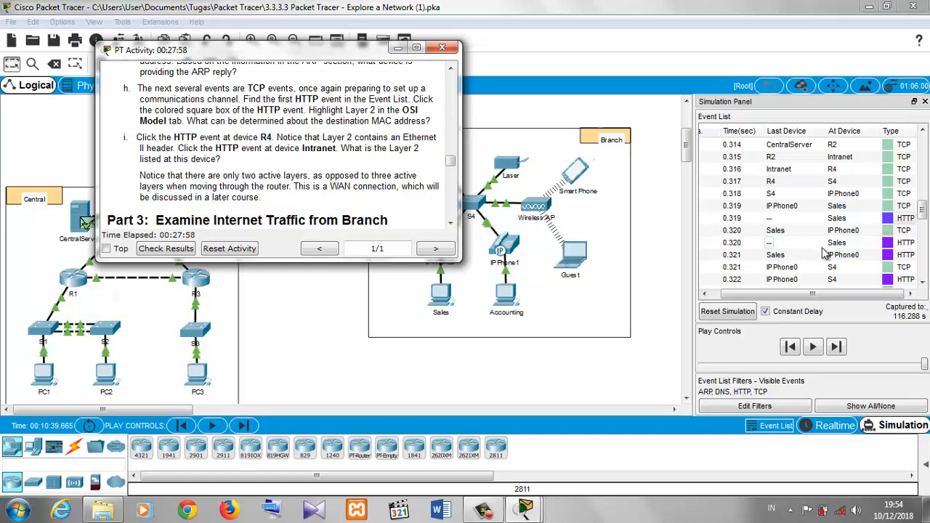
- Open the HTTP event at R4, examine its inbound and outbound Layer 2 headers, then close the PDU window
left_click(922, 208)
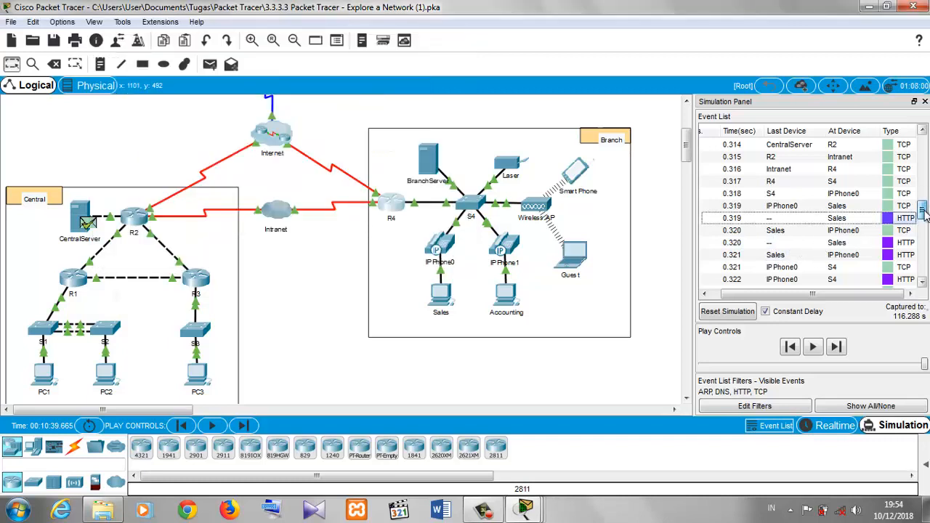
left_click_drag(921, 208, 925, 221)
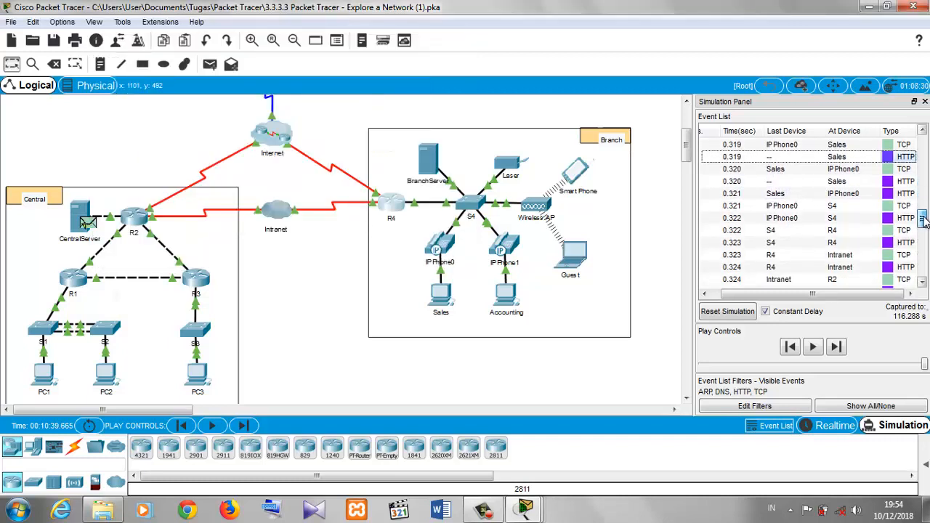
left_click(887, 244)
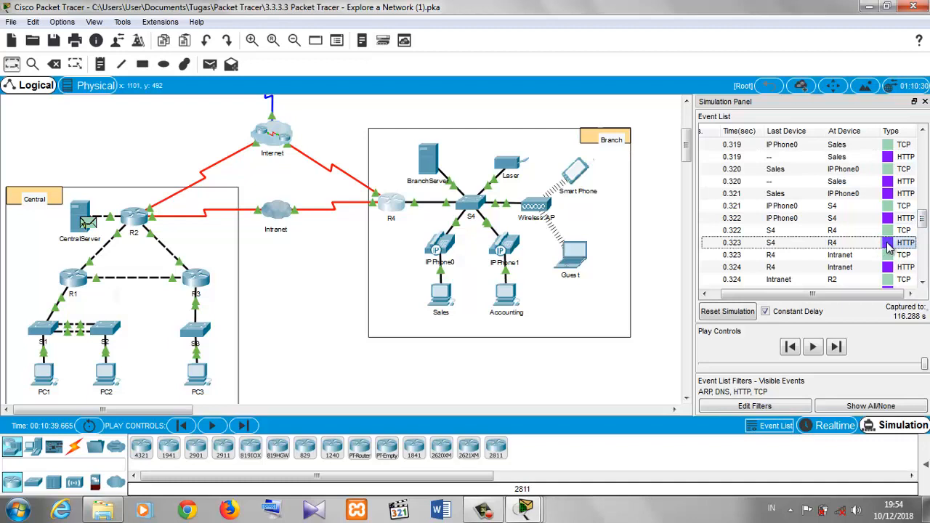
left_click(888, 247)
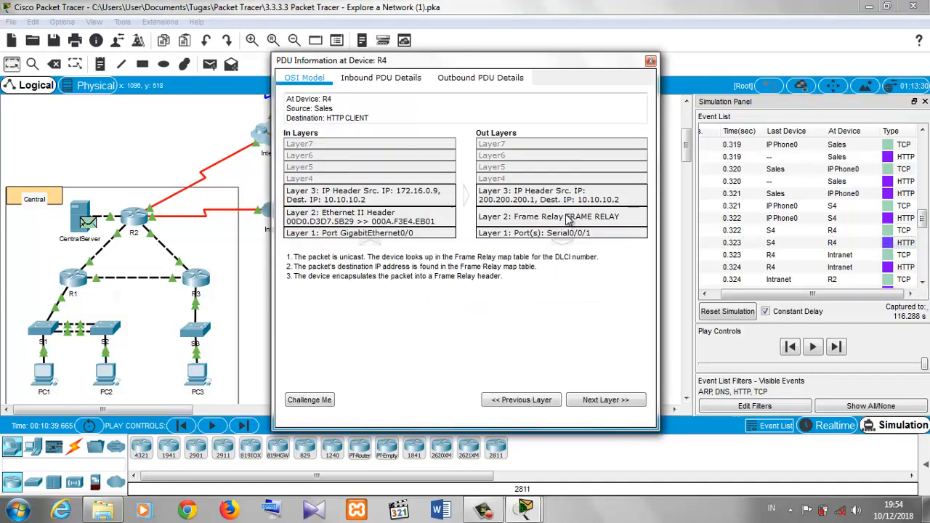
left_click(396, 224)
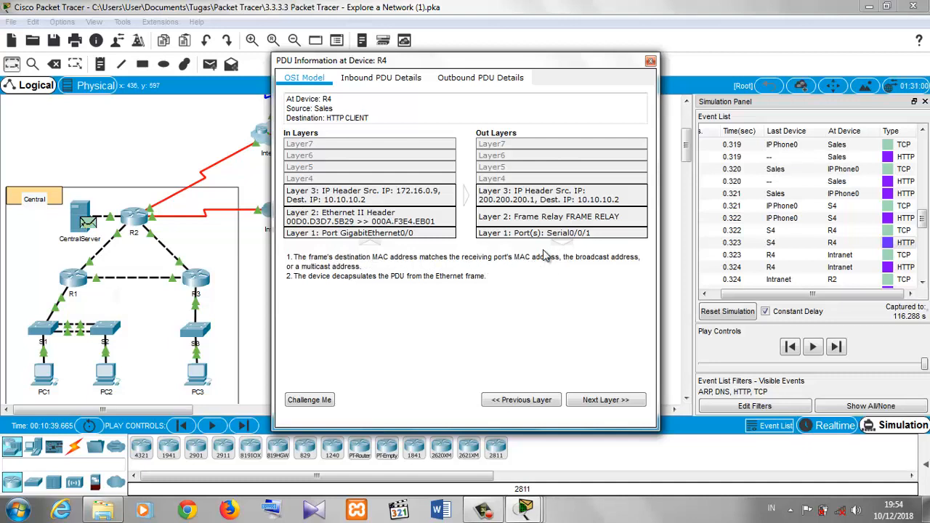
left_click(495, 217)
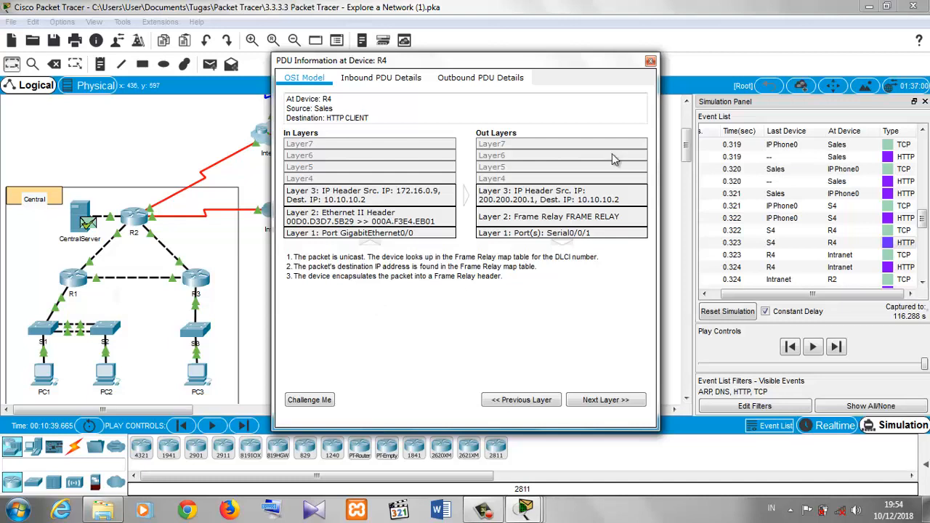
left_click(650, 63)
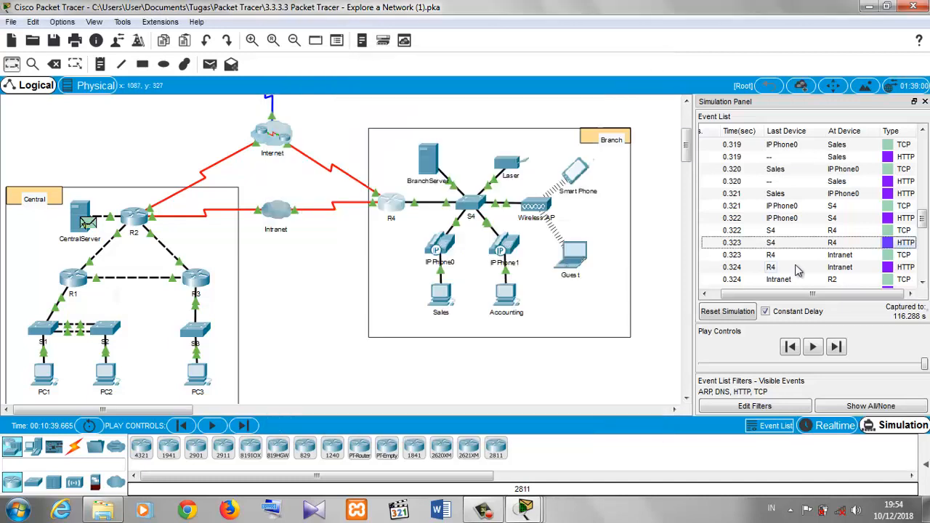
- Open the HTTP event at Intranet, examine its inbound and outbound Layer 2, then close the PDU window
left_click(888, 267)
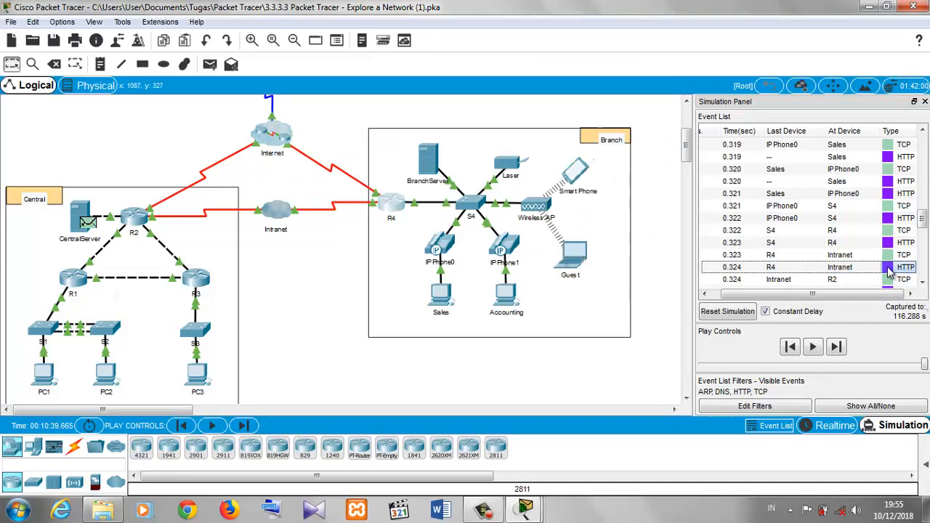
left_click(888, 267)
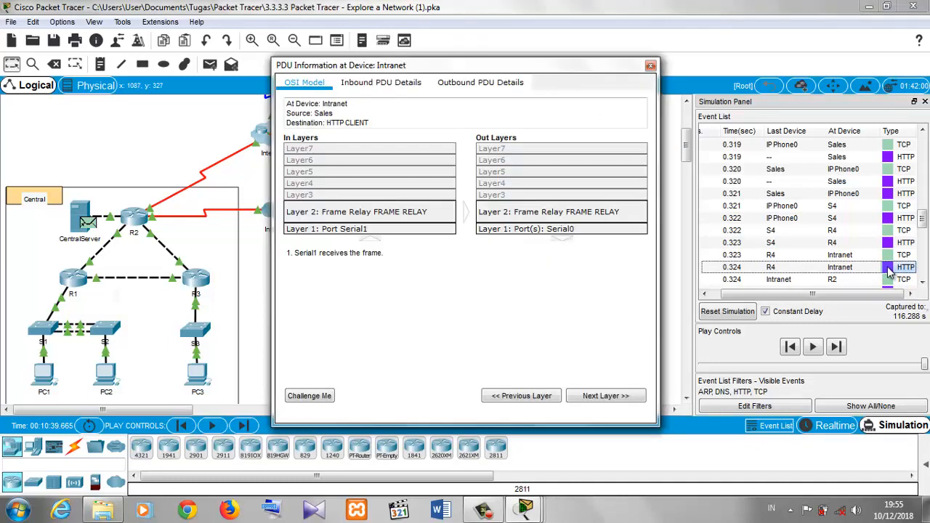
left_click(428, 216)
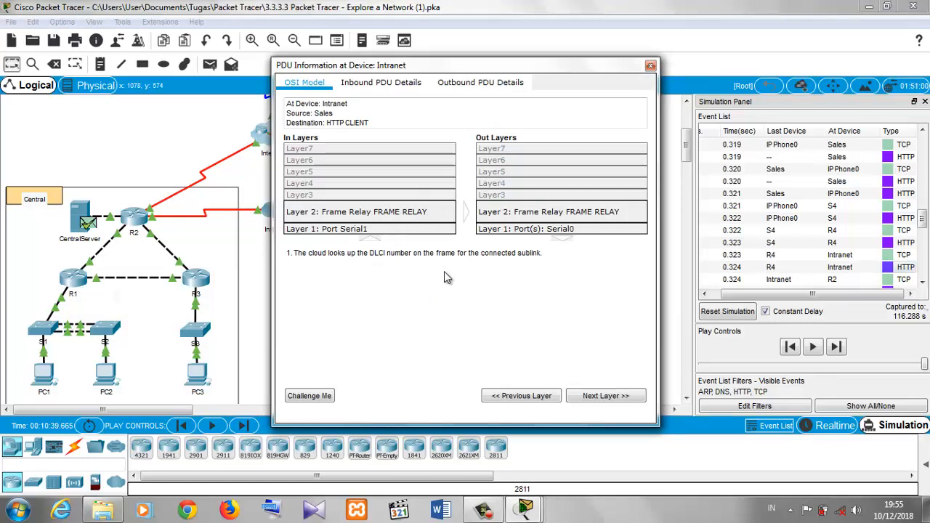
left_click(518, 218)
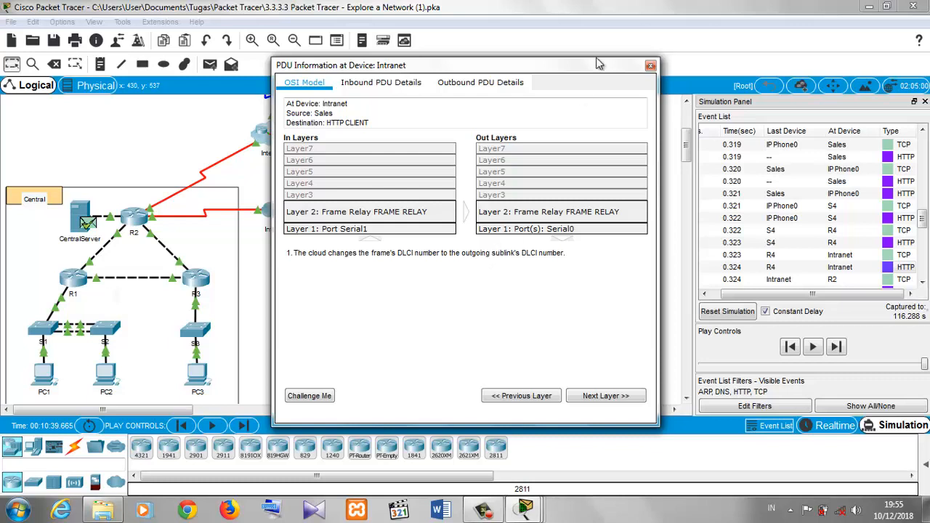
left_click(651, 67)
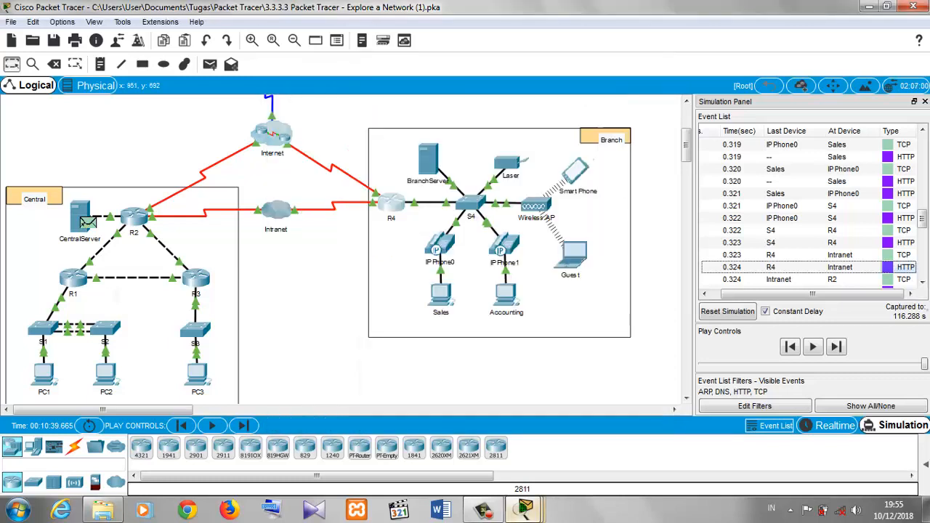
- Bring up the Sales PC browser window and minimize it
mouse_move(538, 515)
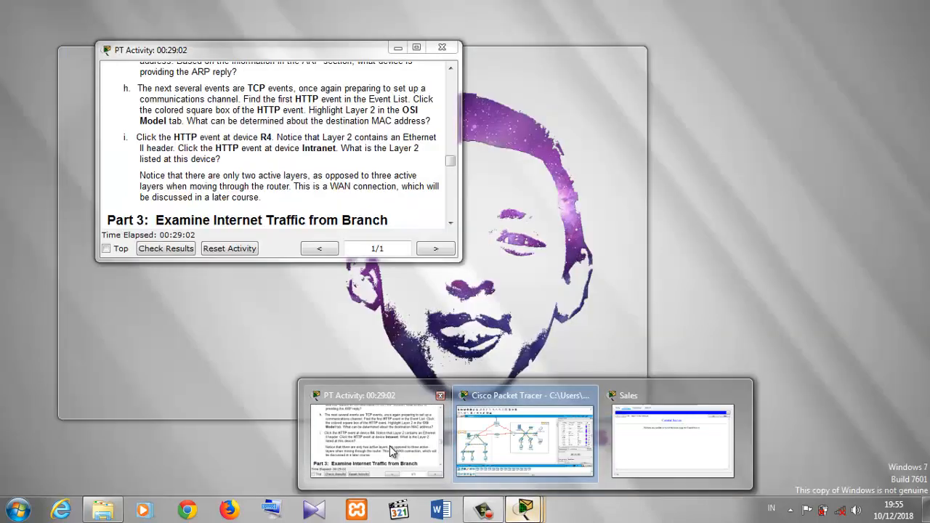
left_click(390, 446)
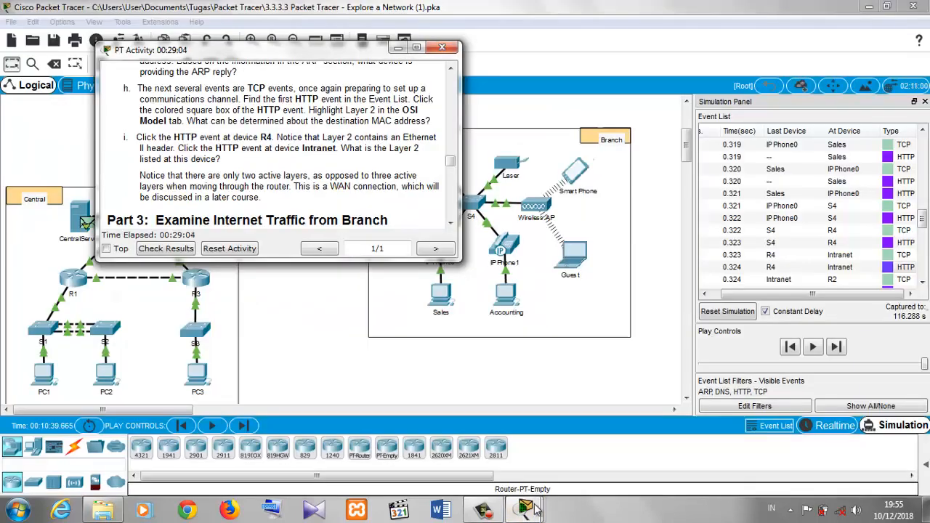
mouse_move(535, 513)
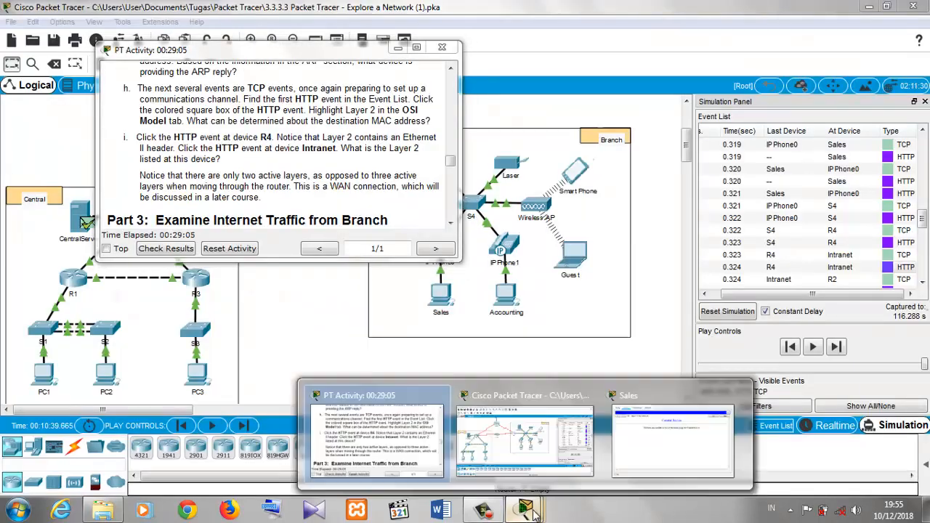
left_click(668, 418)
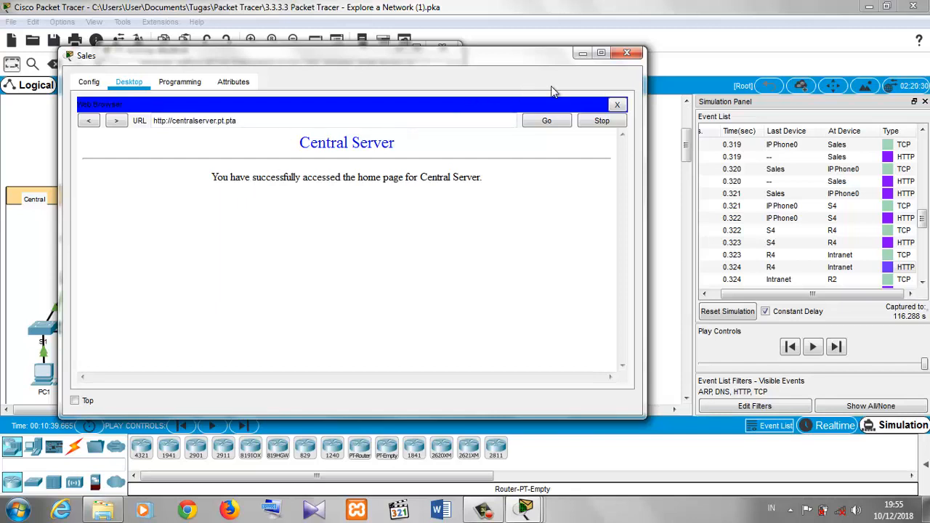
left_click(582, 54)
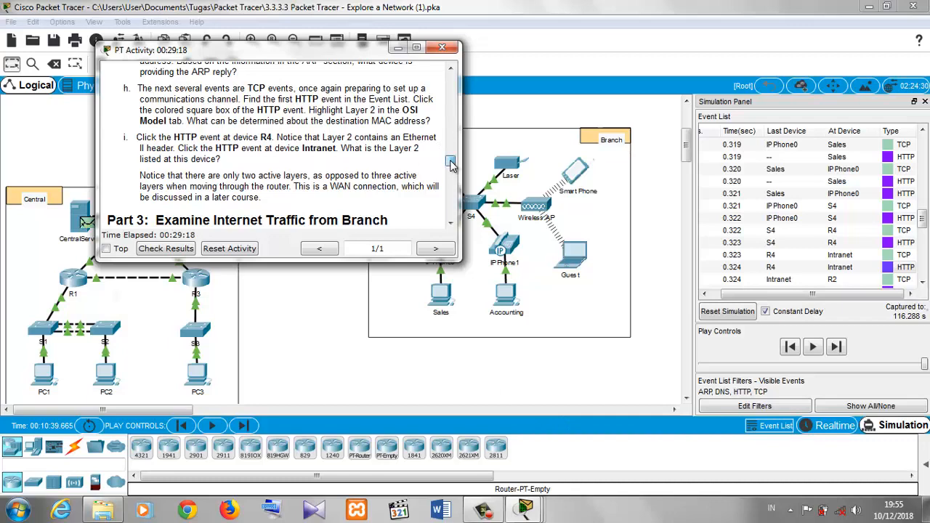
- Scroll the instructions to Part 3 Step 1 on setting up traffic capture to an Internet web server
left_click_drag(450, 161, 451, 167)
scroll(451, 166, "down", 3)
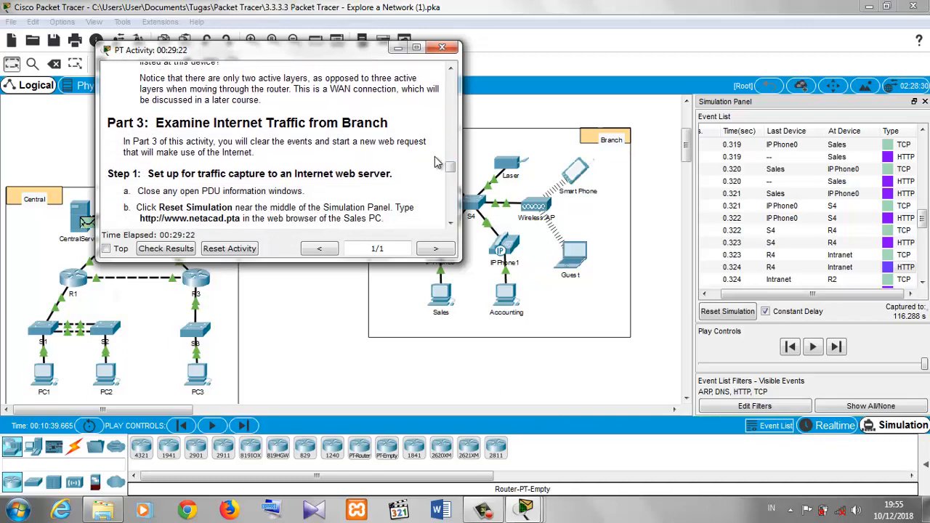
left_click_drag(451, 168, 451, 177)
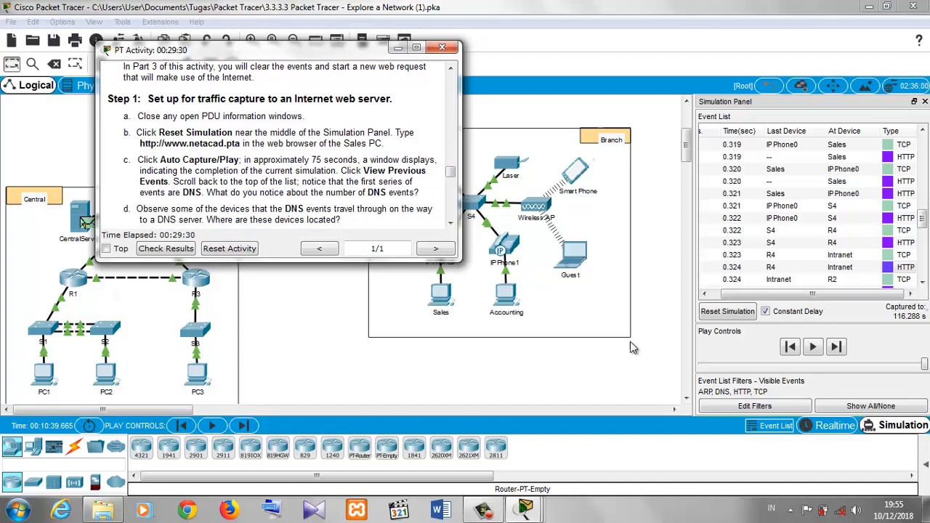
- Reset the simulation to clear the event list
mouse_move(523, 509)
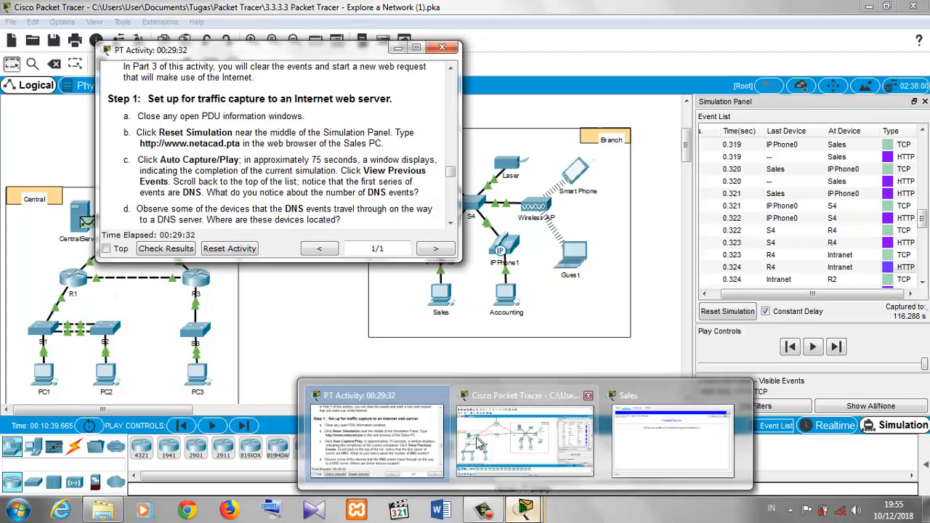
left_click(698, 320)
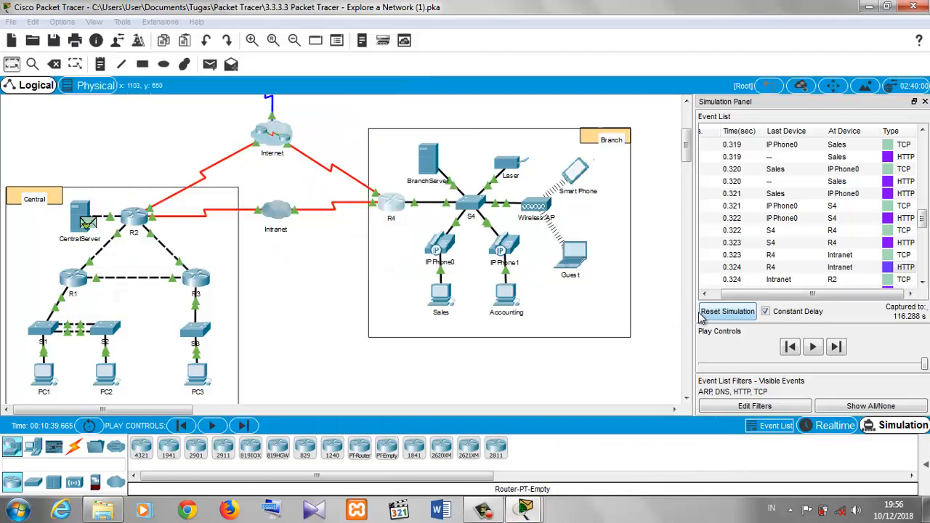
left_click(702, 314)
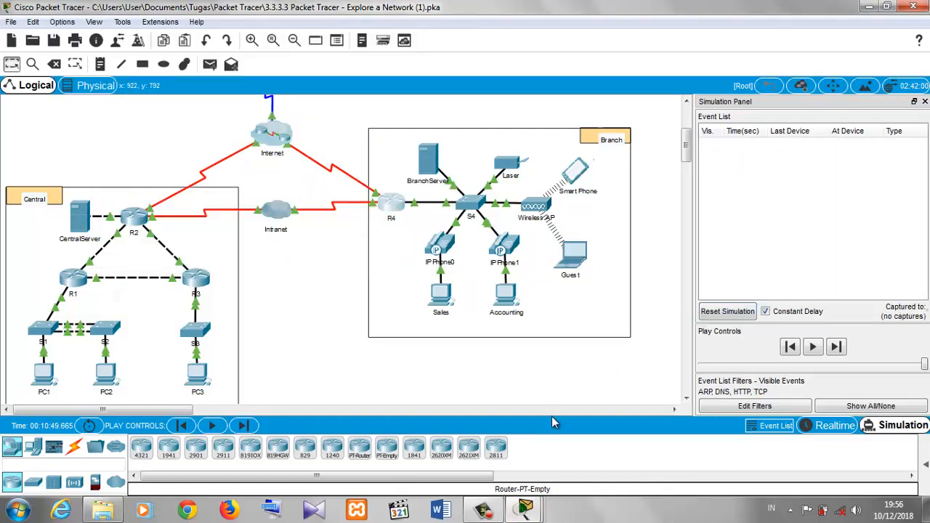
mouse_move(522, 511)
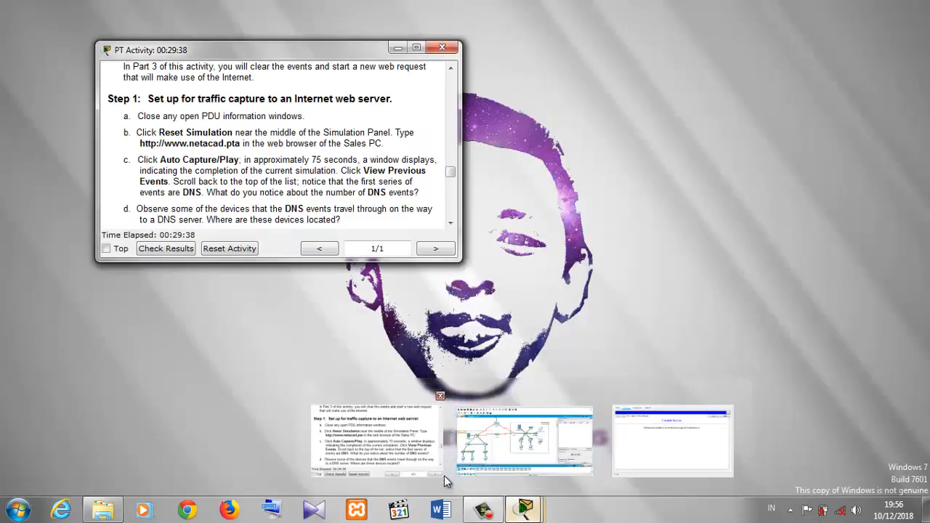
left_click(371, 433)
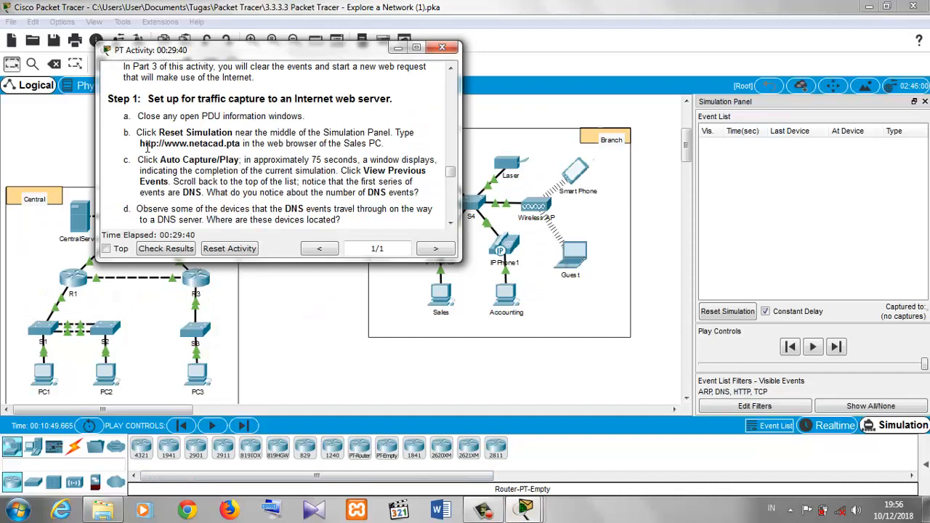
left_click_drag(140, 143, 237, 143)
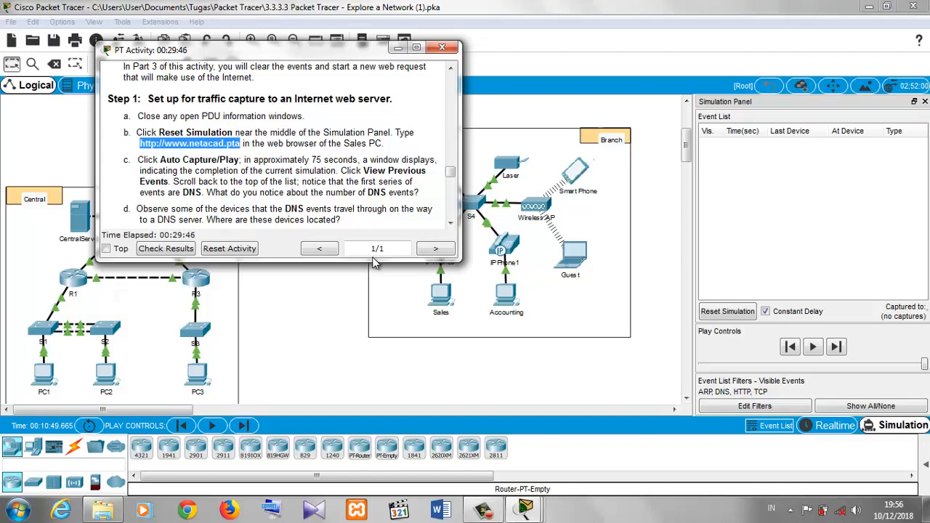
left_click(524, 511)
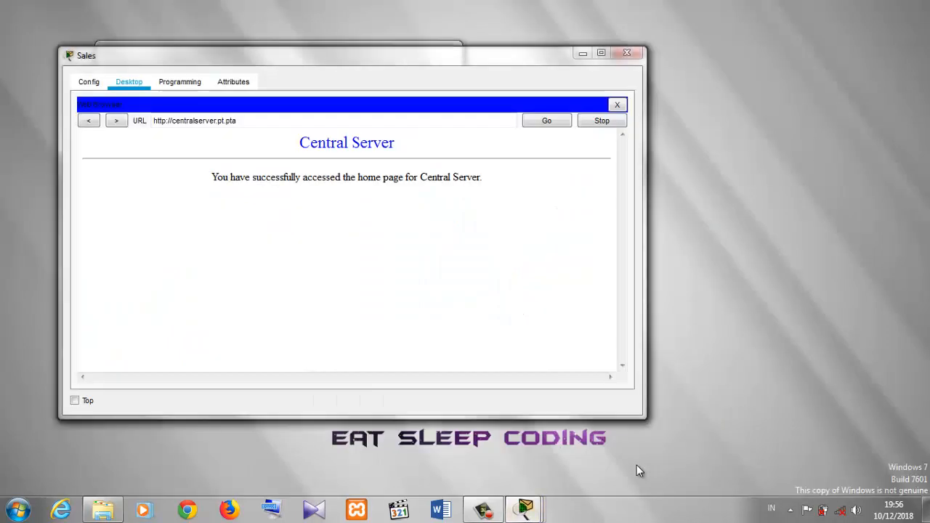
left_click(637, 465)
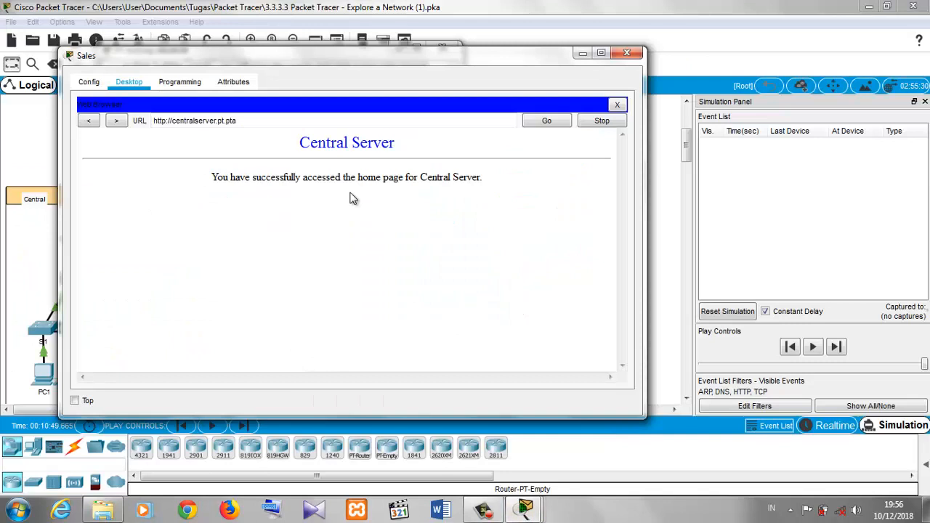
triple_click(293, 120)
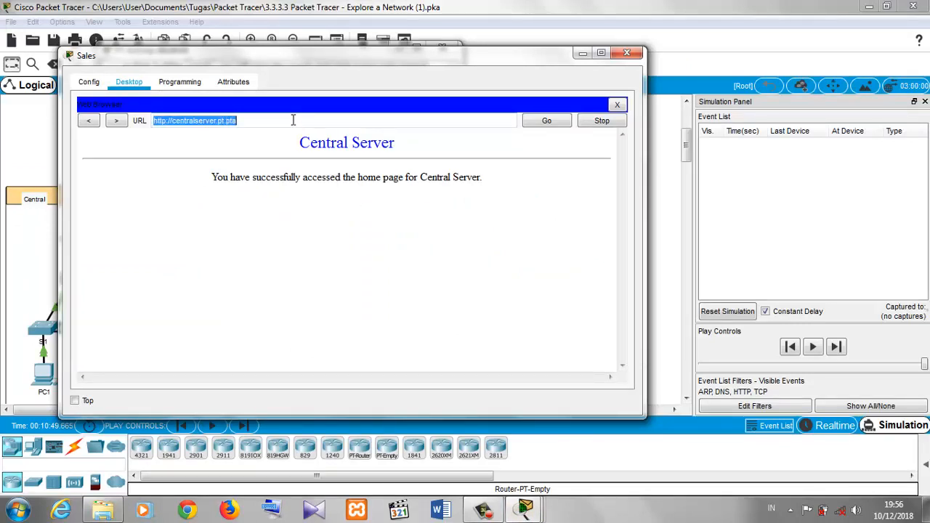
type("http://www.netacad.pta")
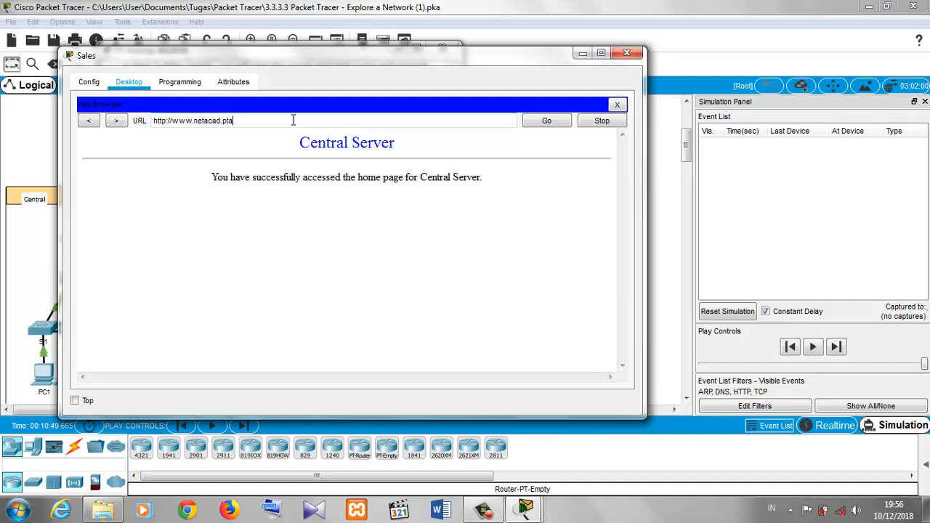
left_click(543, 121)
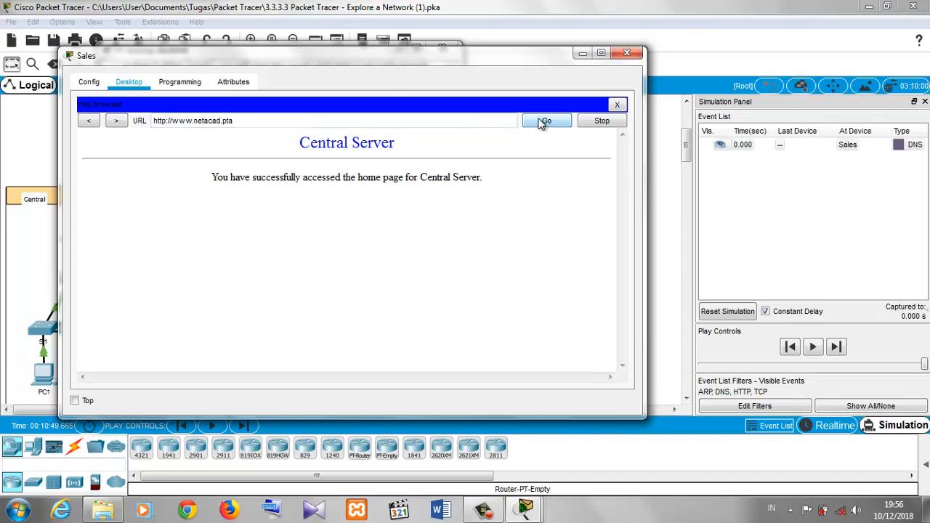
- Start simulation playback and follow the captured DNS events across the topology
left_click(667, 136)
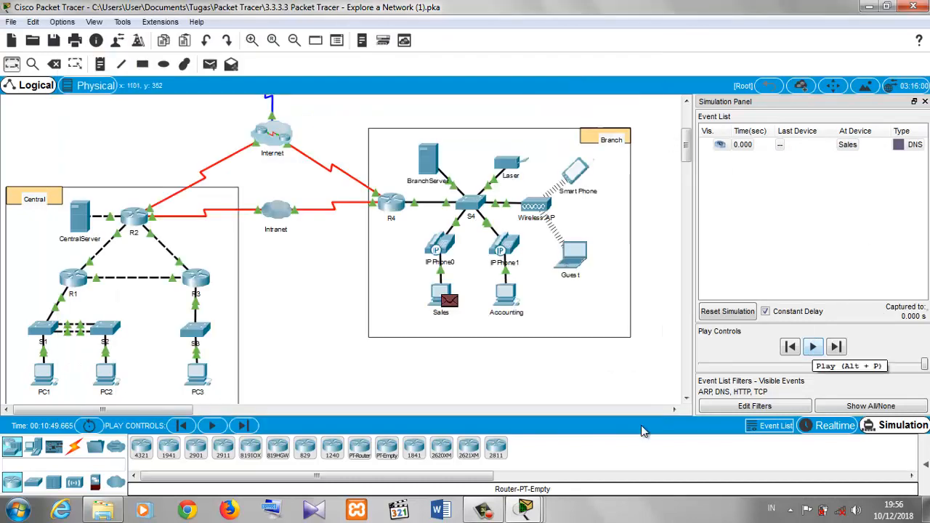
mouse_move(521, 513)
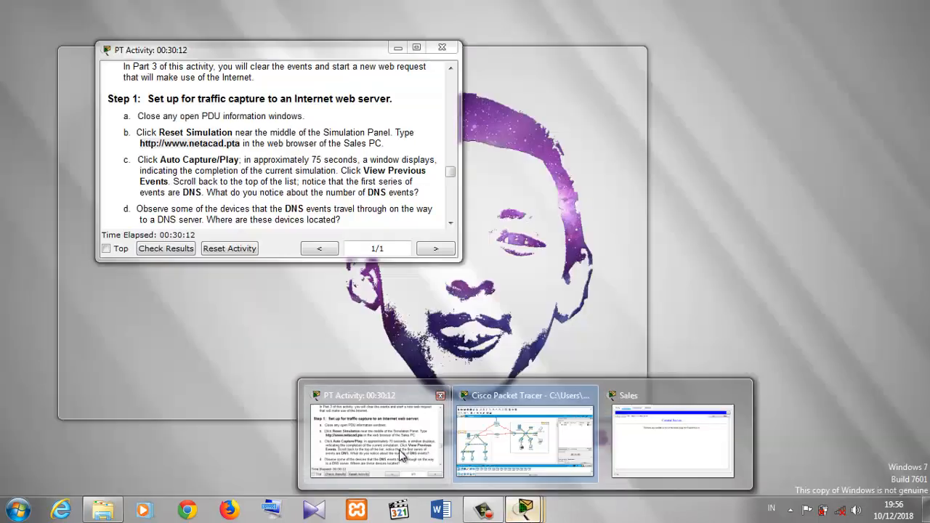
left_click(399, 450)
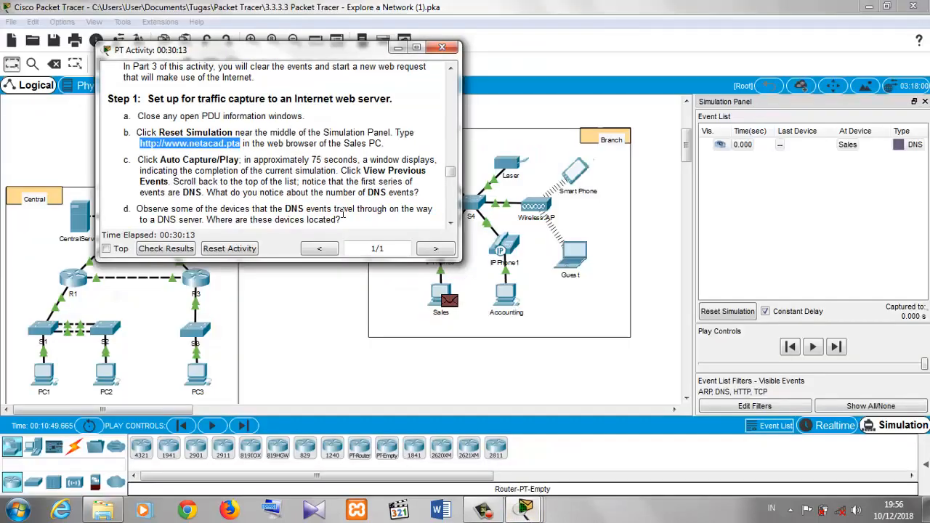
left_click(654, 297)
left_click(814, 348)
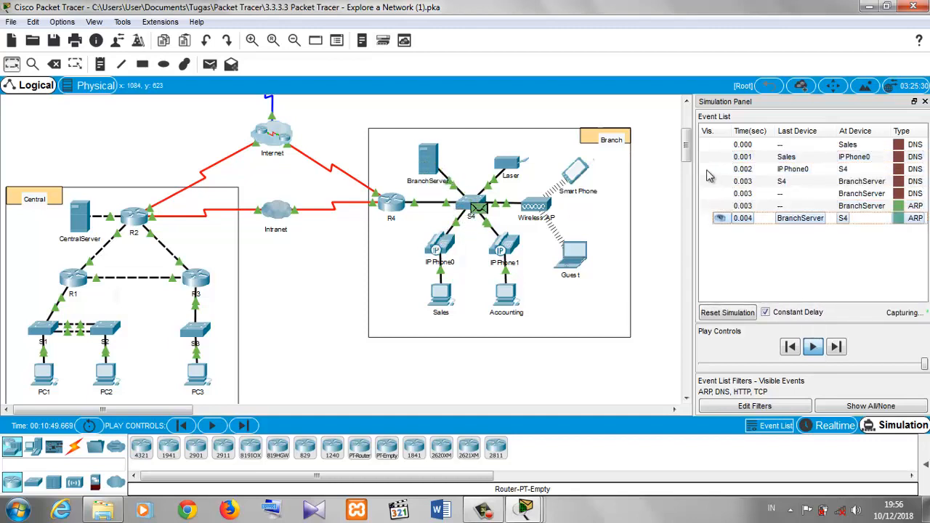
scroll(661, 143, "up", 3)
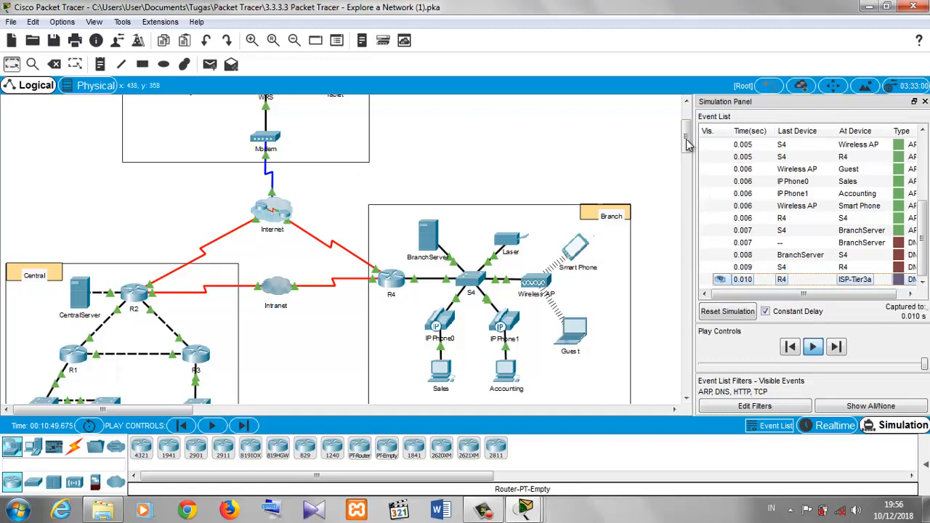
mouse_move(686, 140)
left_mouse_down()
mouse_move(687, 125)
mouse_move(689, 144)
left_mouse_up()
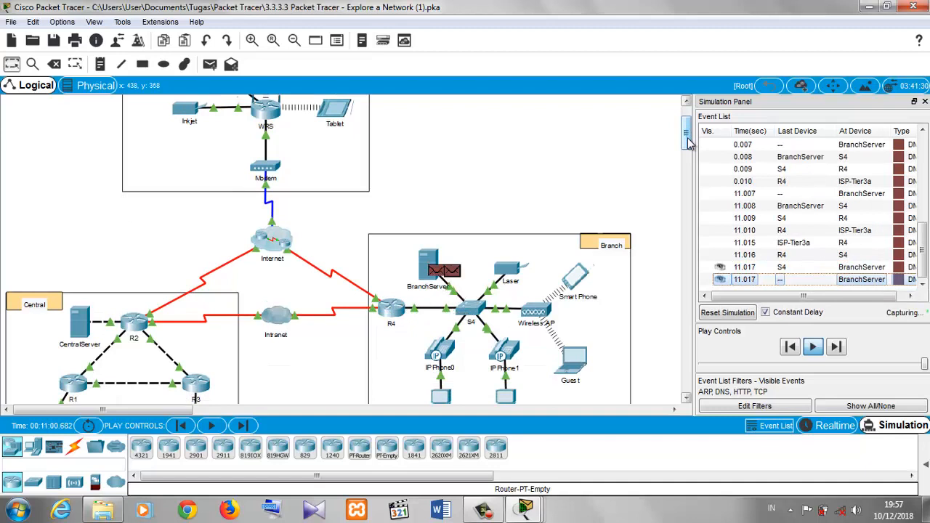
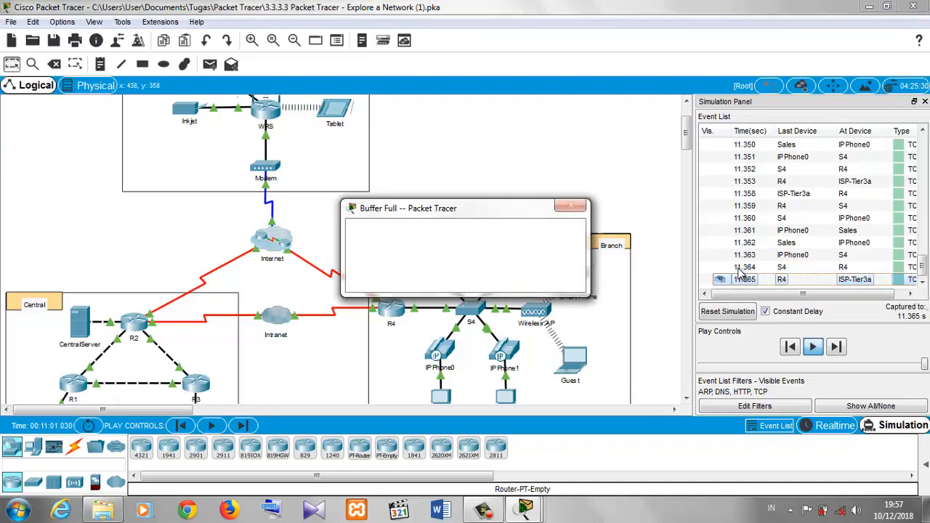
- Choose to view the previous events when the simulation event buffer fills
left_click(484, 511)
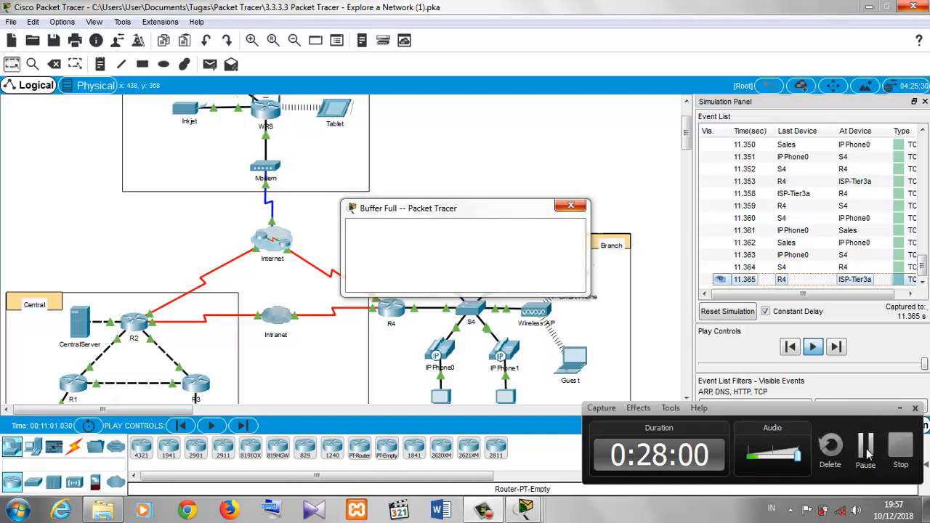
left_click(866, 454)
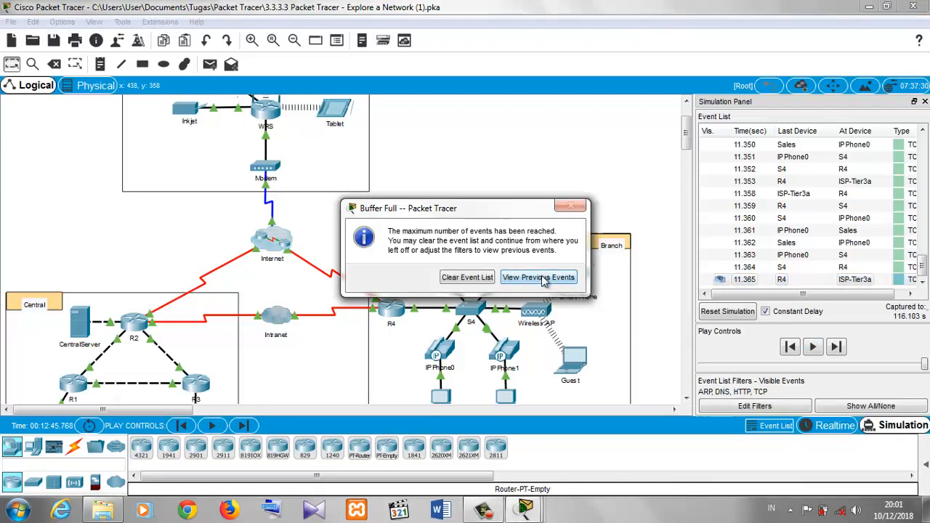
left_click(543, 280)
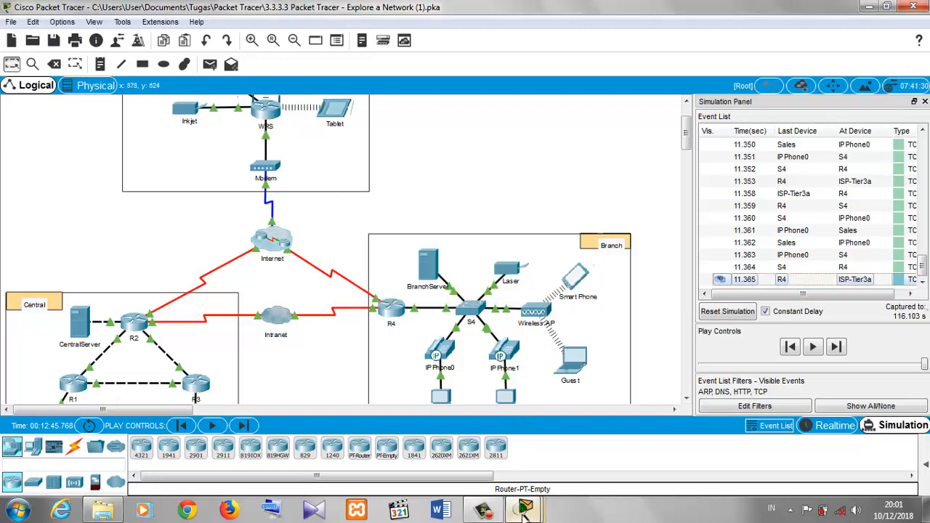
- Open the activity instructions and scroll the event list back to the first captured events
mouse_move(524, 513)
left_click(406, 436)
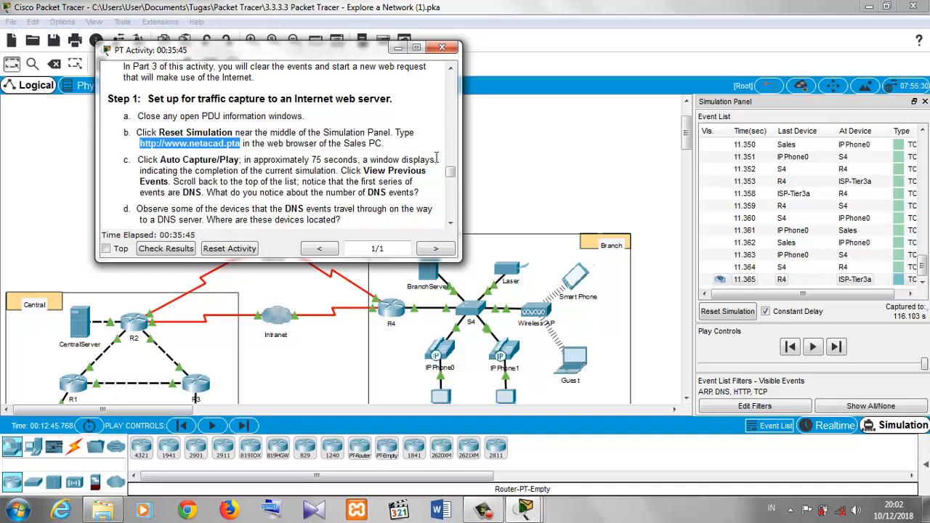
left_click(921, 270)
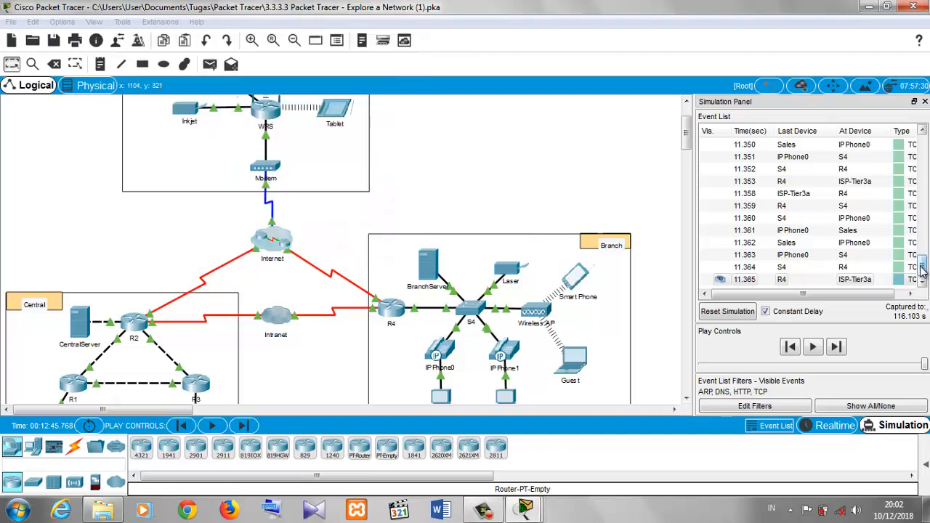
left_click_drag(922, 270, 921, 141)
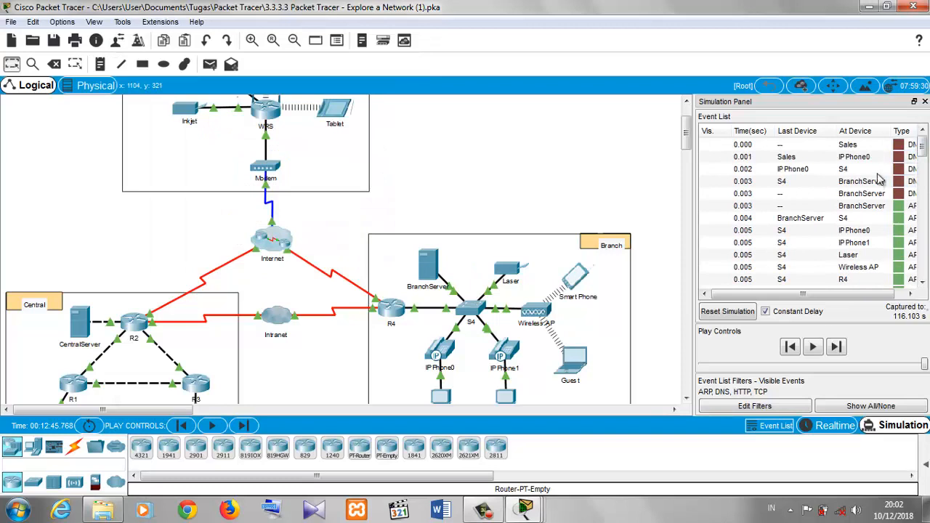
- Open the DNS event at IP Phone0 and examine the DNS query in its outbound PDU details
left_click(901, 157)
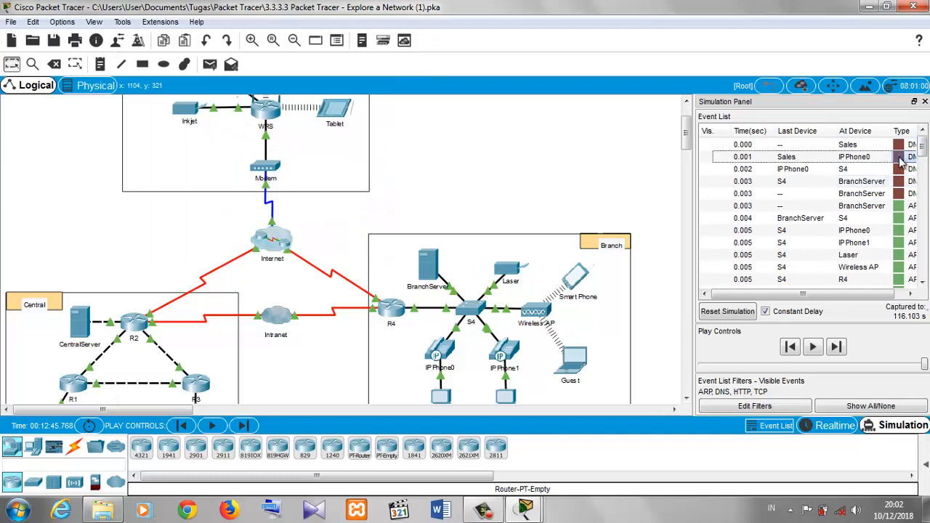
left_click(904, 161)
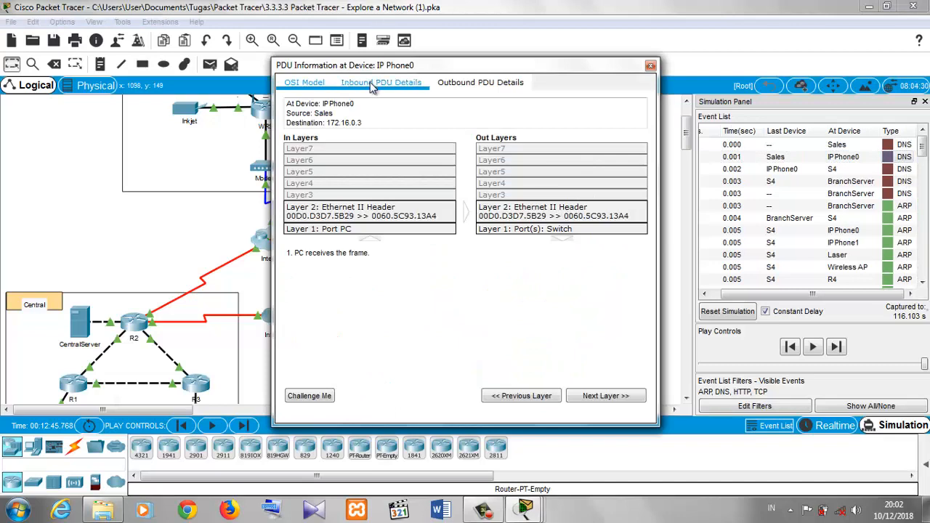
left_click(449, 85)
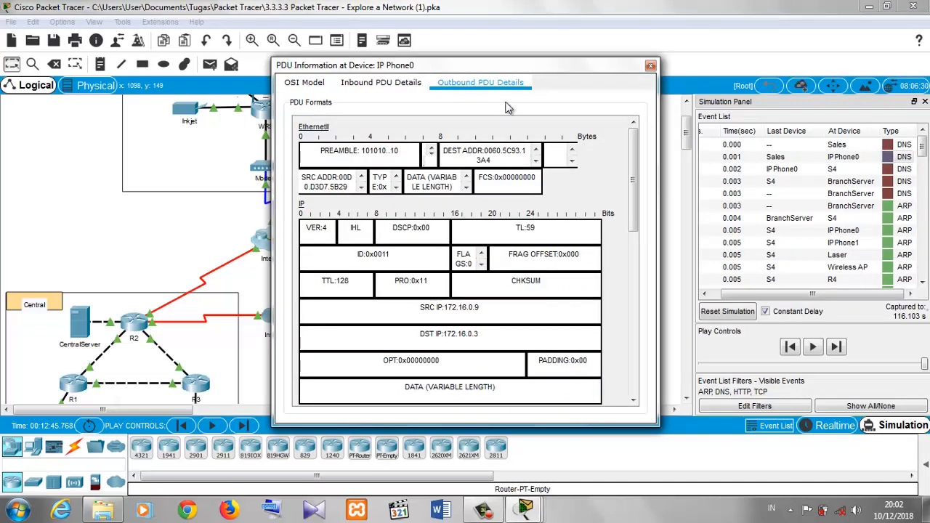
scroll(633, 166, "down", 10)
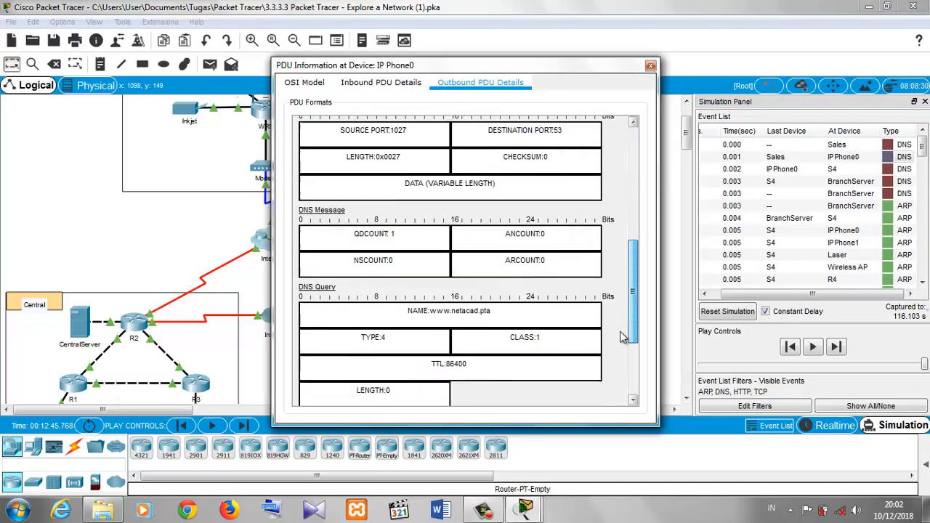
left_click(650, 65)
- Switch to the activity instructions and scroll down to the next questions
mouse_move(525, 509)
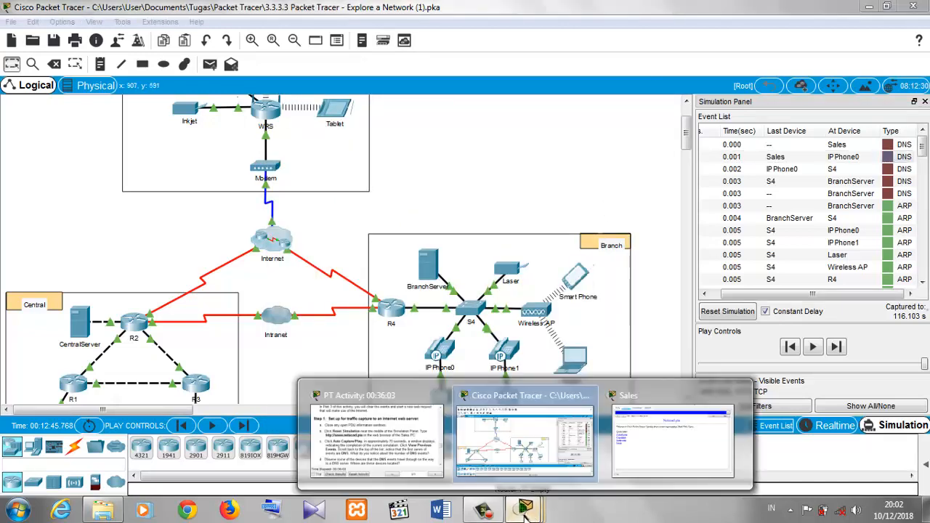
left_click(395, 439)
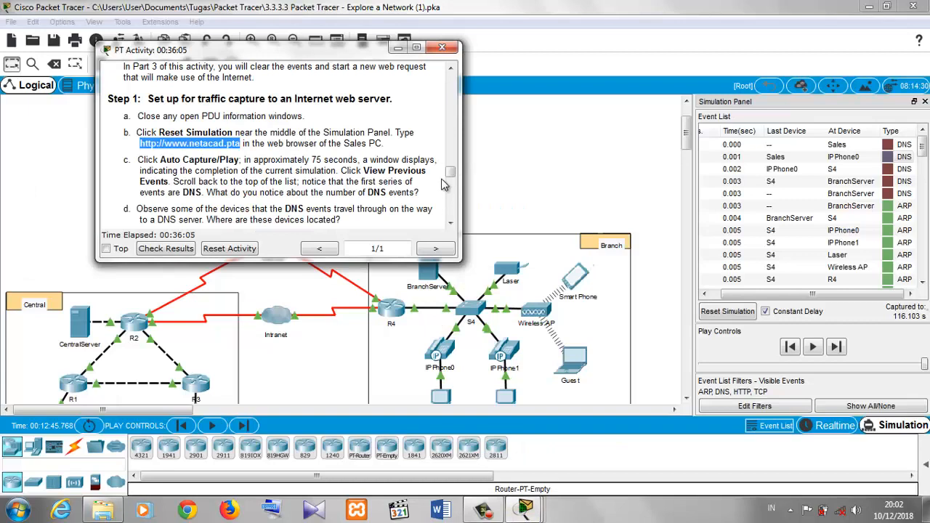
left_click_drag(451, 171, 451, 184)
scroll(451, 177, "down", 1)
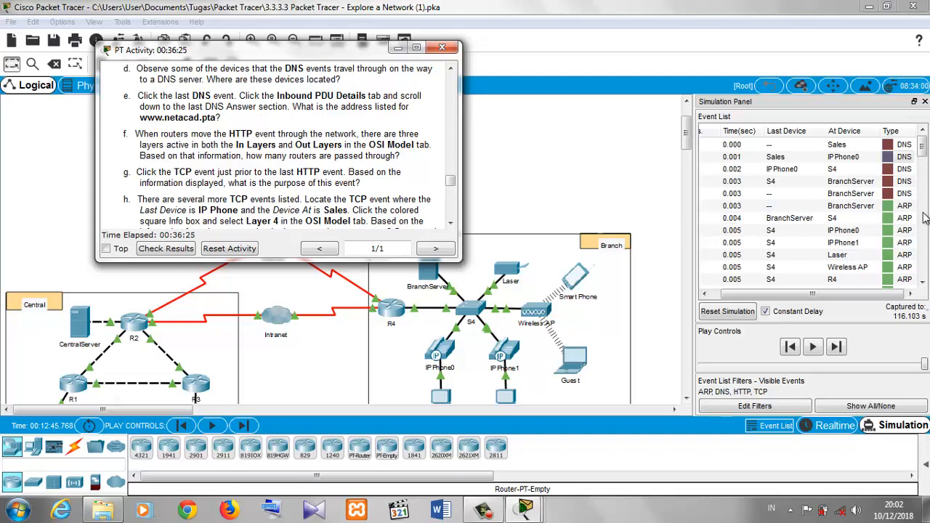
left_click_drag(921, 146, 922, 205)
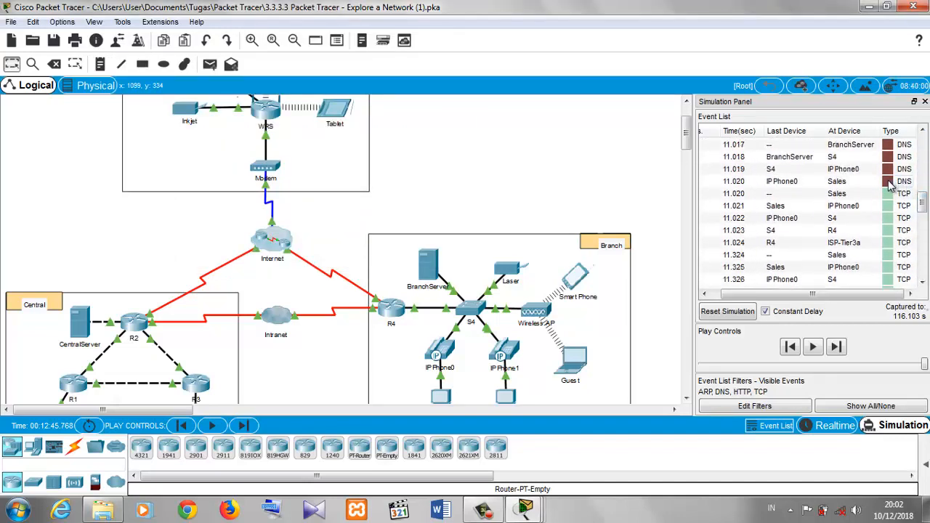
left_click(891, 184)
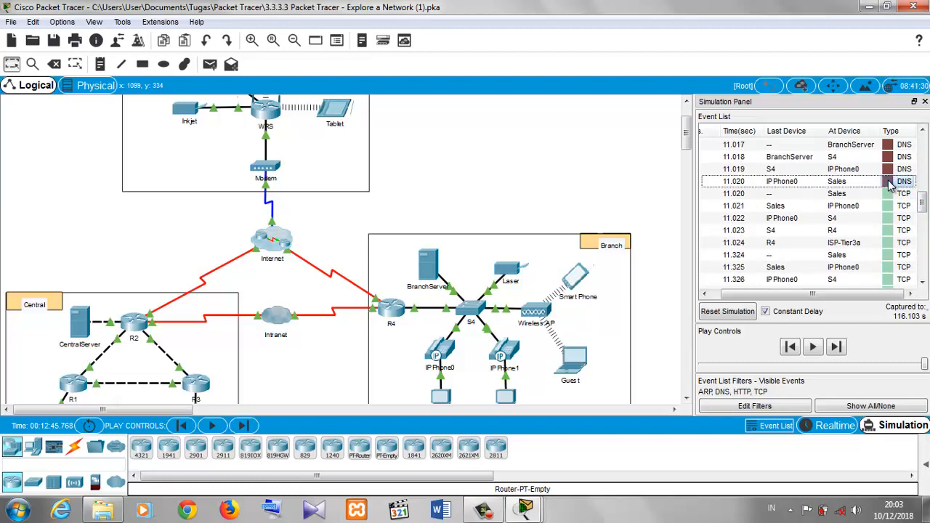
left_click(891, 185)
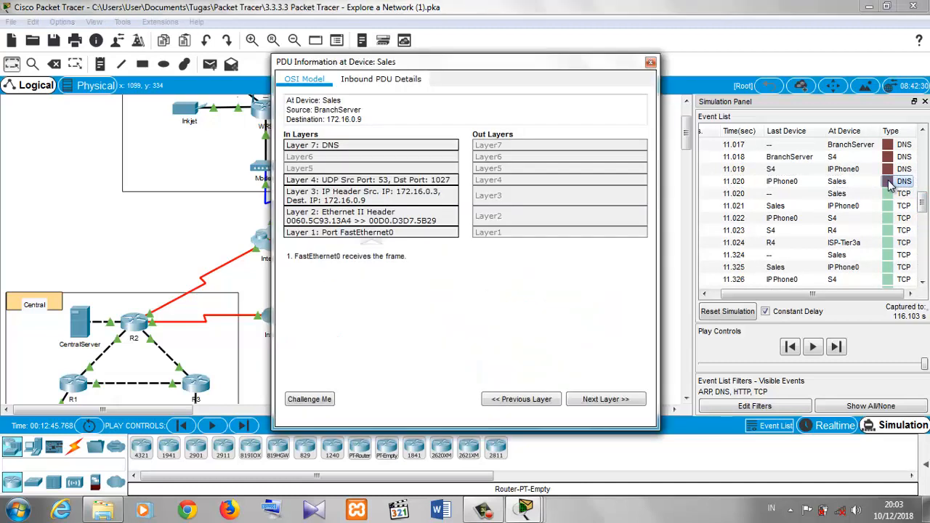
left_click(356, 80)
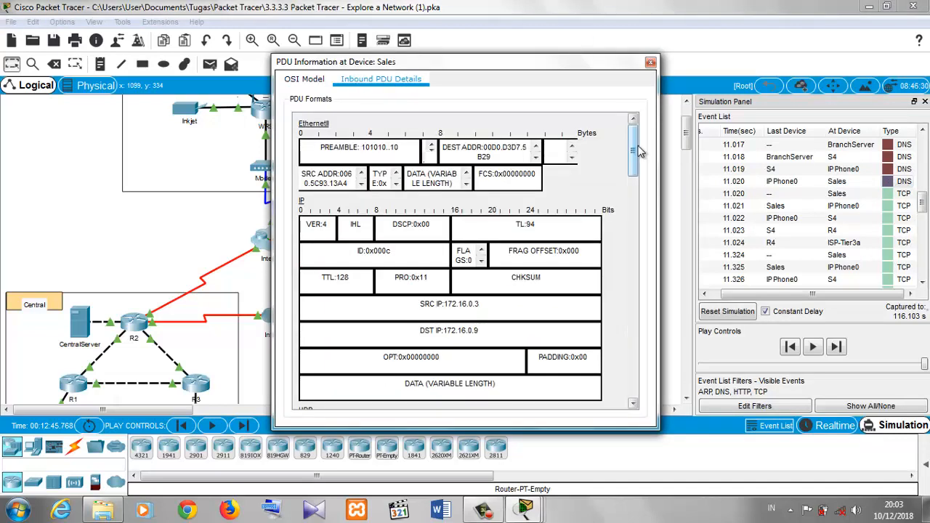
left_click_drag(634, 158, 633, 418)
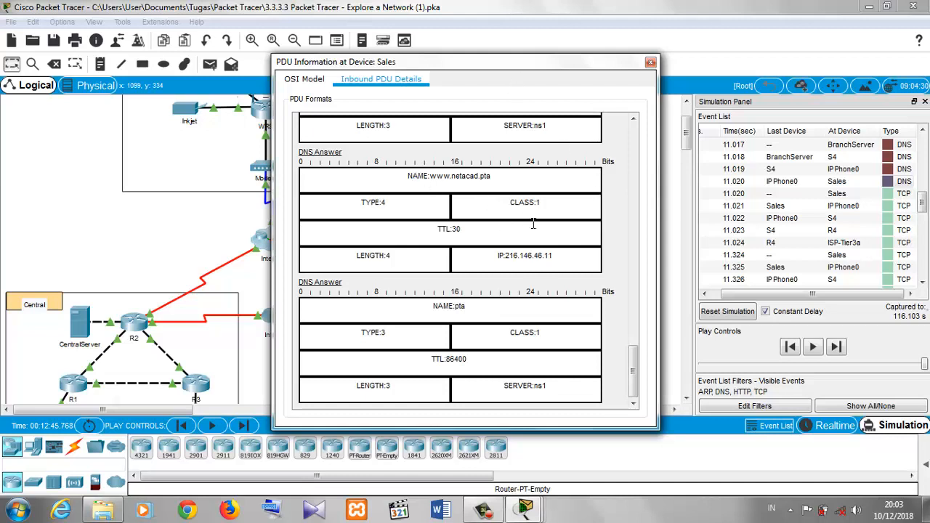
left_click_drag(496, 258, 596, 266)
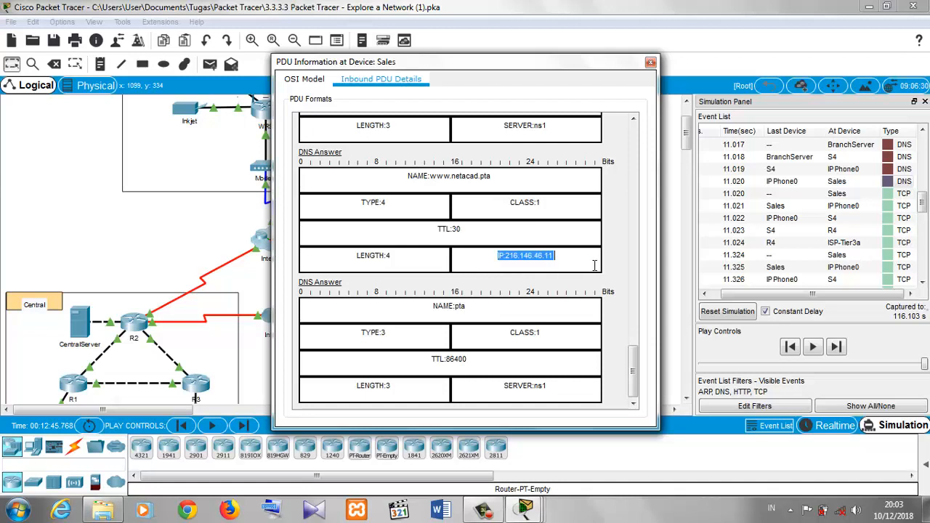
left_click_drag(499, 254, 558, 259)
left_click(491, 253)
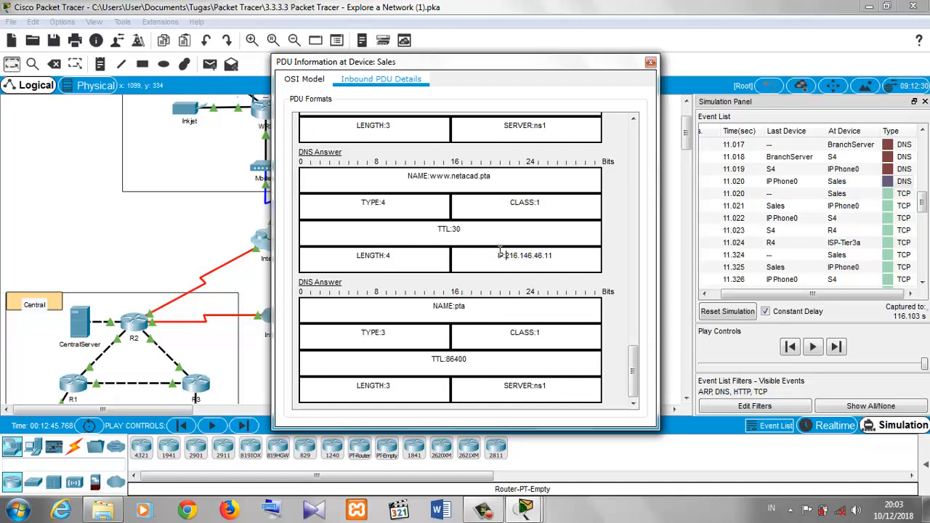
left_click_drag(501, 253, 569, 262)
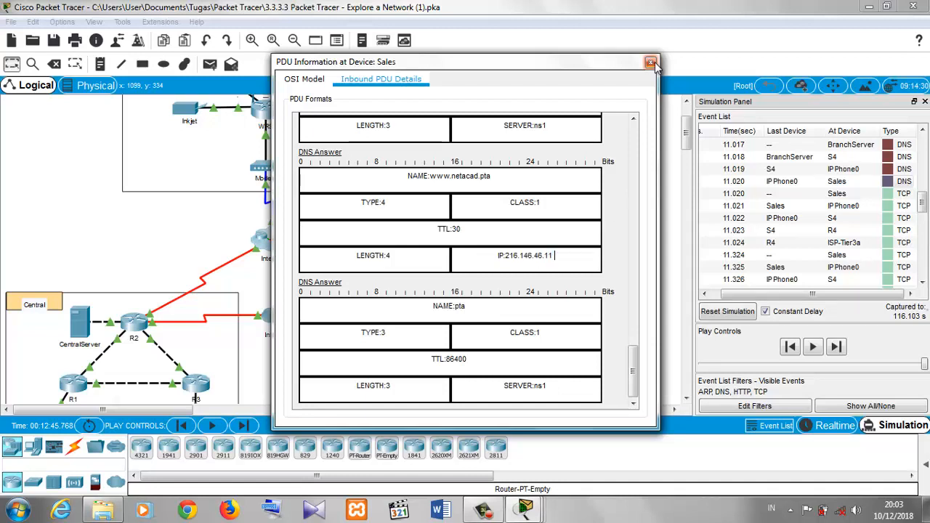
left_click(652, 62)
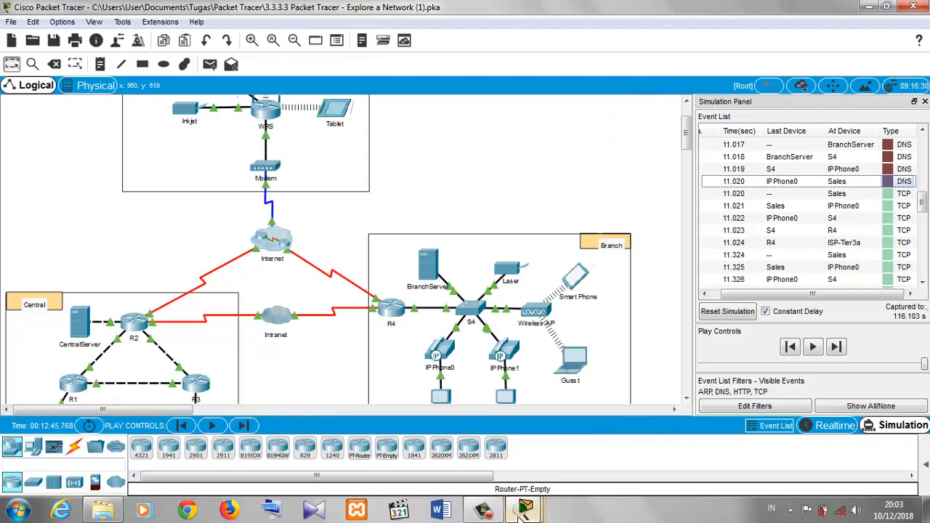
- Return to the activity instructions and read the HTTP and TCP questions
mouse_move(525, 510)
left_click(408, 471)
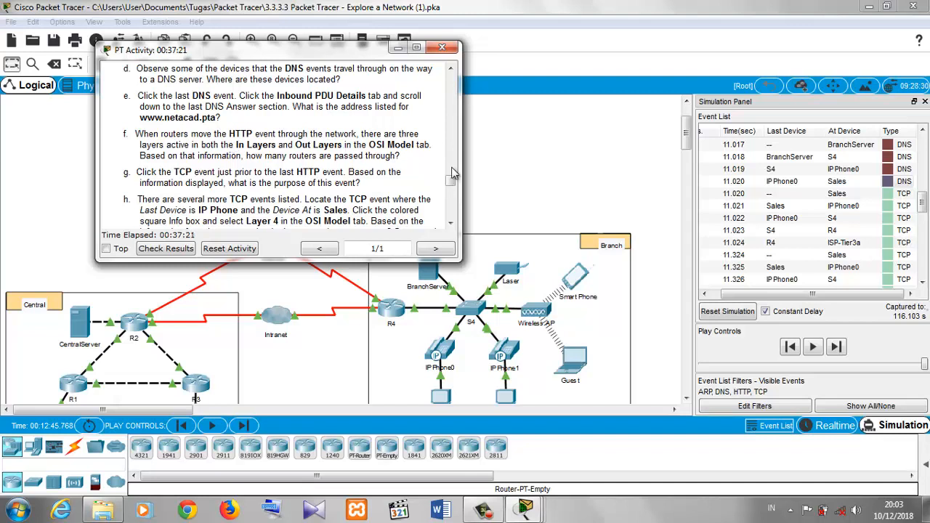
left_click_drag(450, 178, 451, 182)
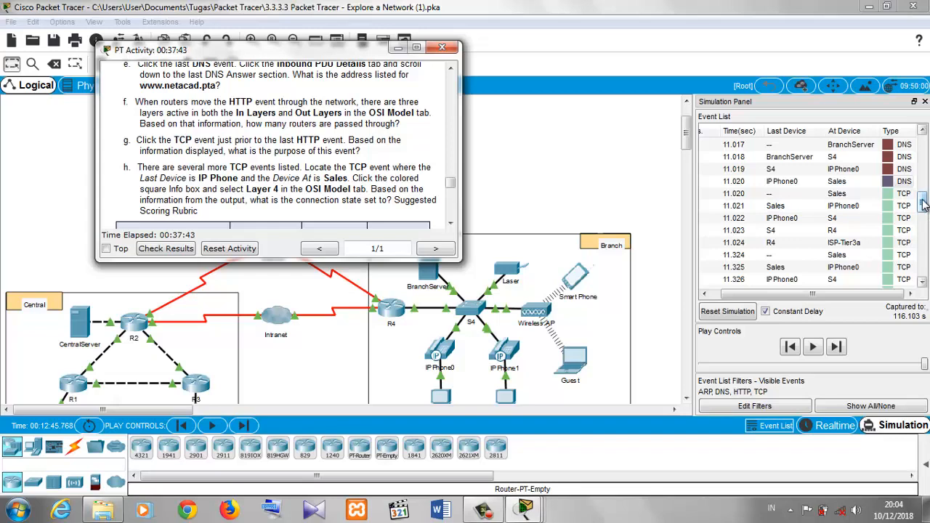
- Scroll the event list to the HTTP events and inspect the layers of the TCP event at Sales
left_click_drag(924, 206, 924, 243)
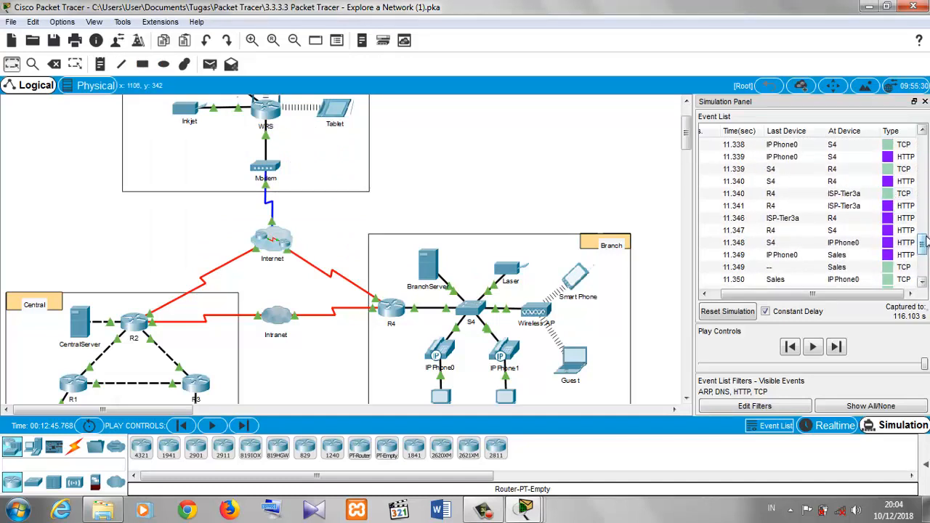
left_click_drag(925, 243, 925, 248)
left_click(890, 243)
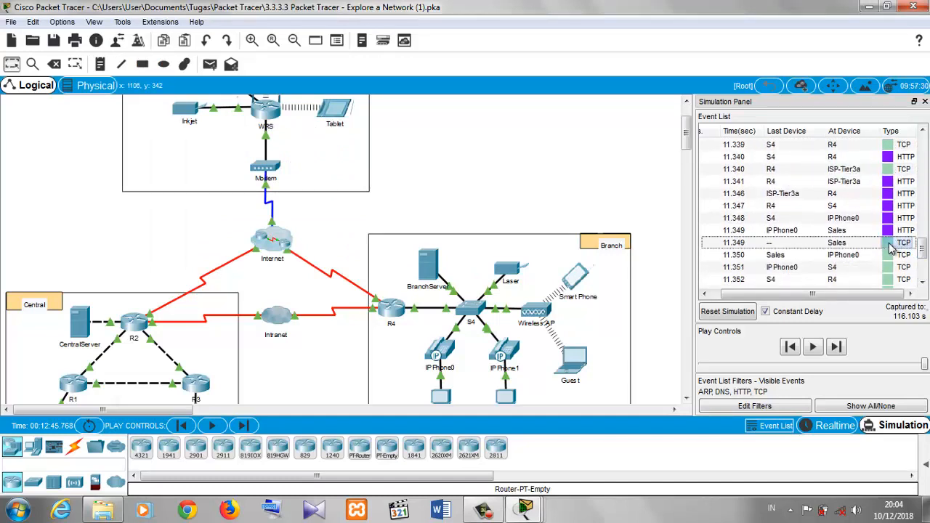
left_click(890, 244)
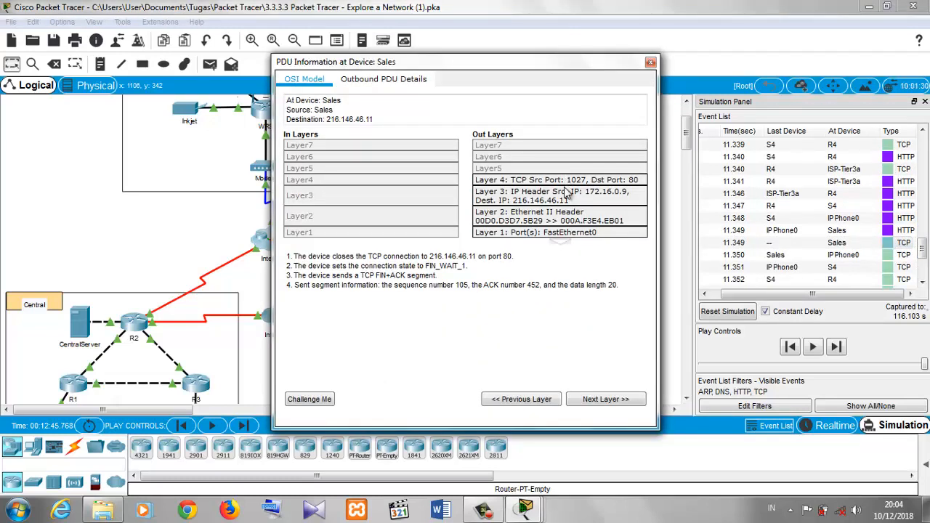
left_click(650, 62)
- Open the TCP event from IP Phone0 to Sales and inspect its Layer 4 details in the OSI model
scroll(897, 212, "up", 3)
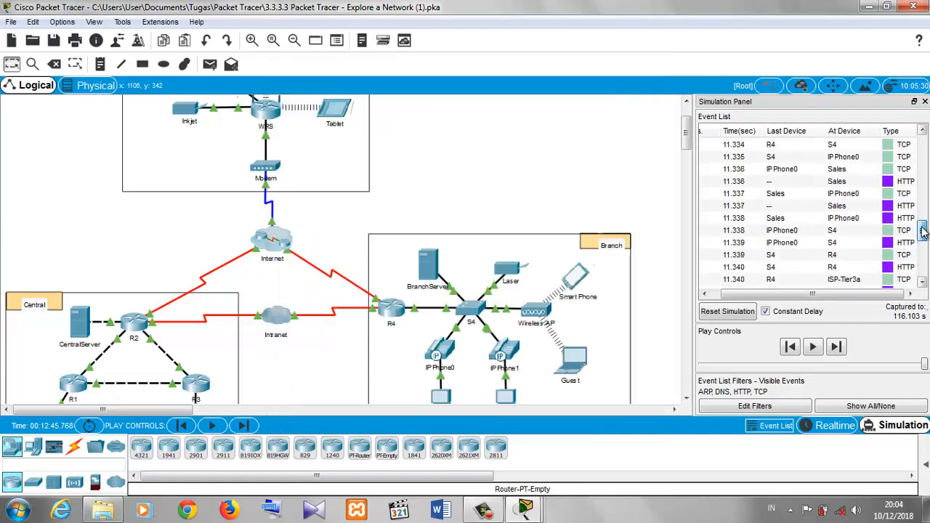
left_click(890, 185)
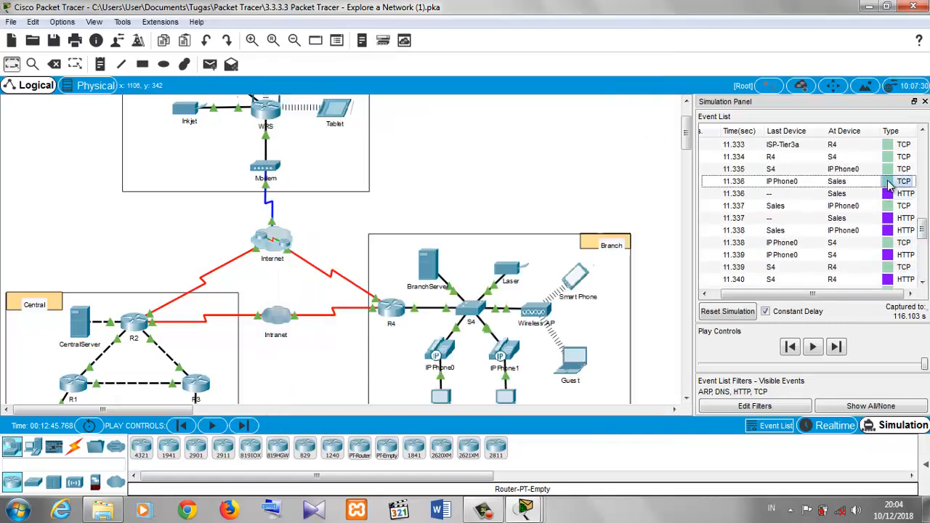
left_click(889, 182)
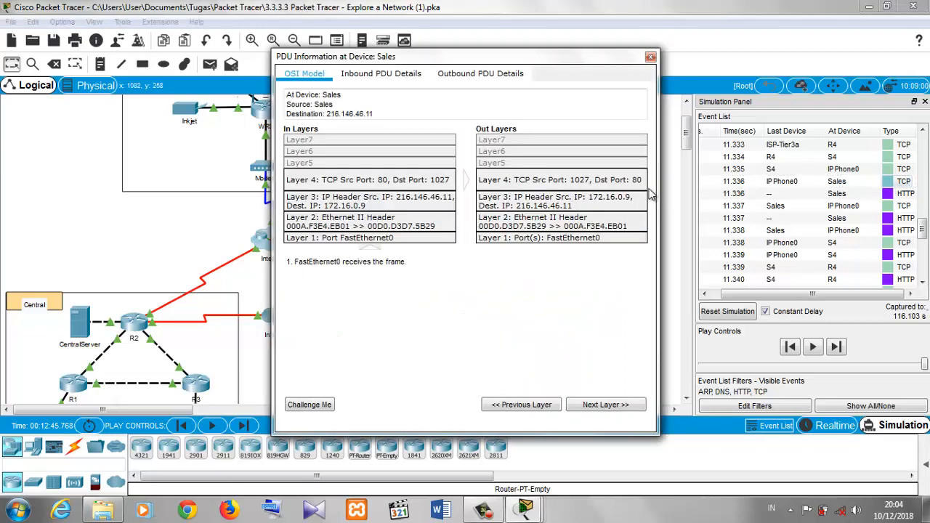
left_click(507, 193)
left_click(519, 186)
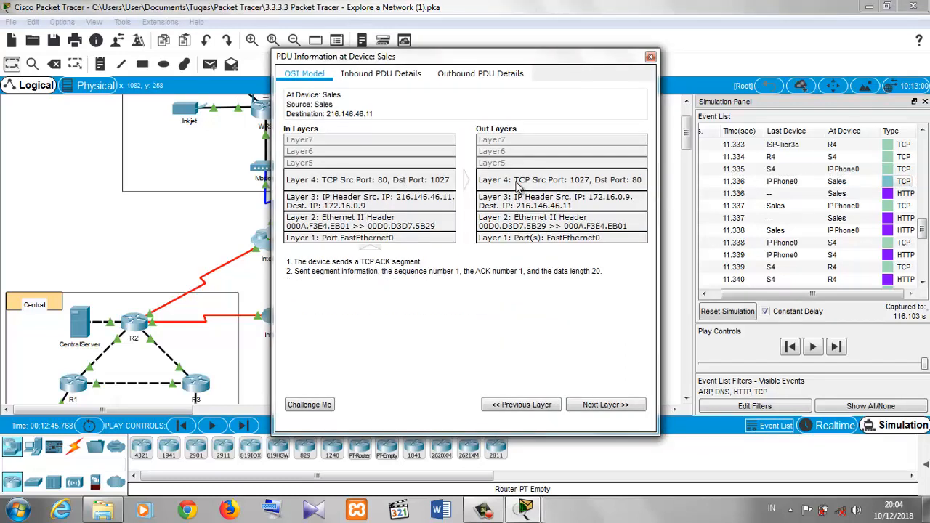
- Bring the activity instructions forward, dismiss the unrelated pop-up message, and return to the event list
left_click(537, 517)
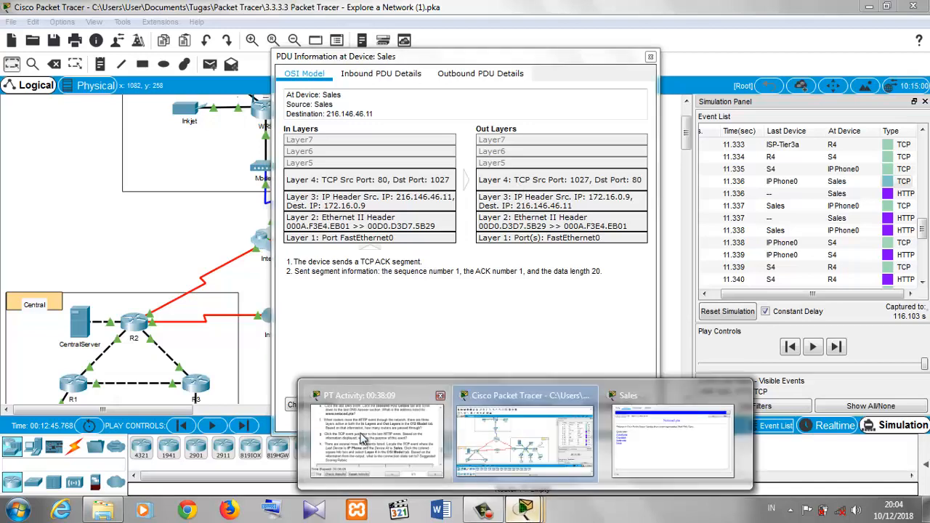
left_click(393, 428)
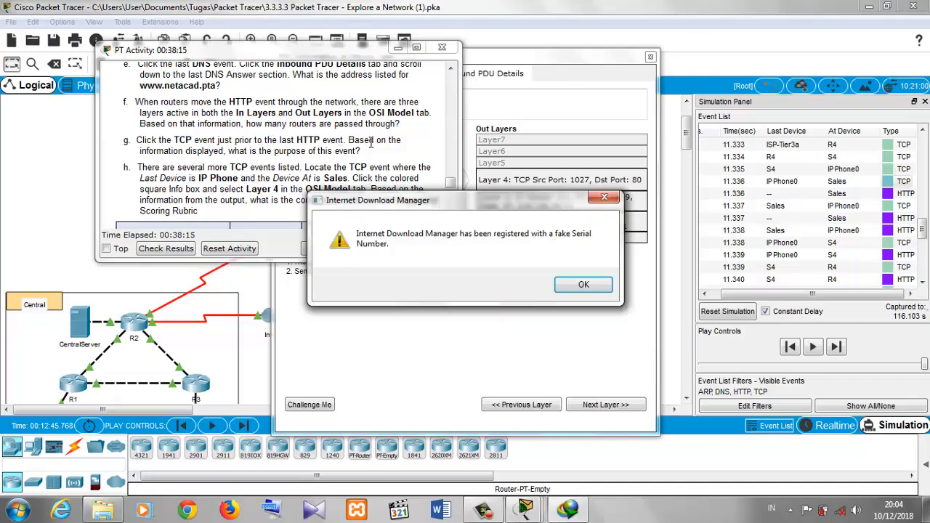
left_click(605, 199)
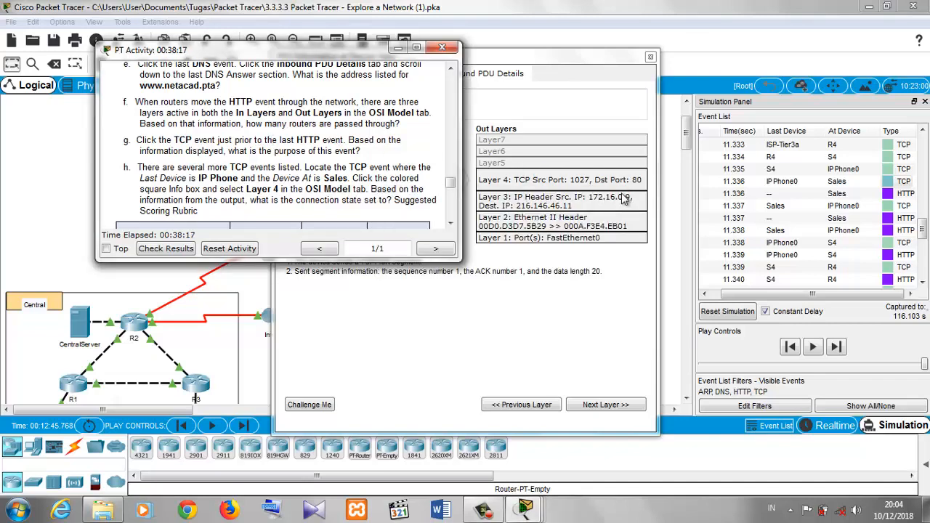
left_click(776, 206)
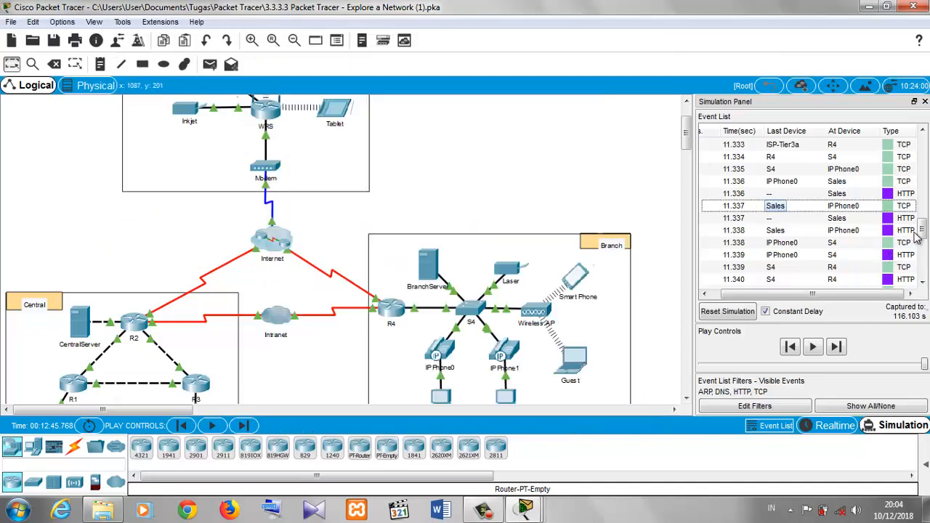
- Scroll the event list back and open the TCP event from IP Phone0 to S4 to view its OSI model layers
left_click_drag(921, 233, 905, 216)
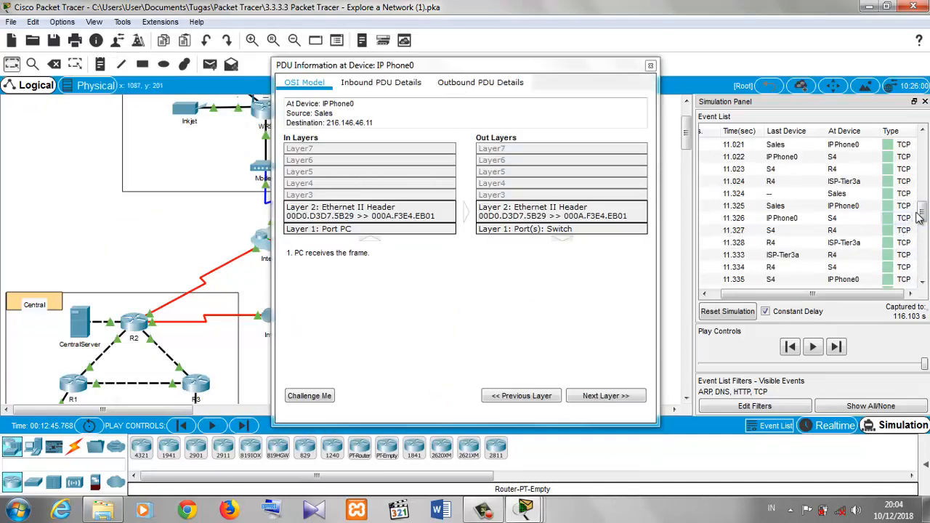
left_click(906, 218)
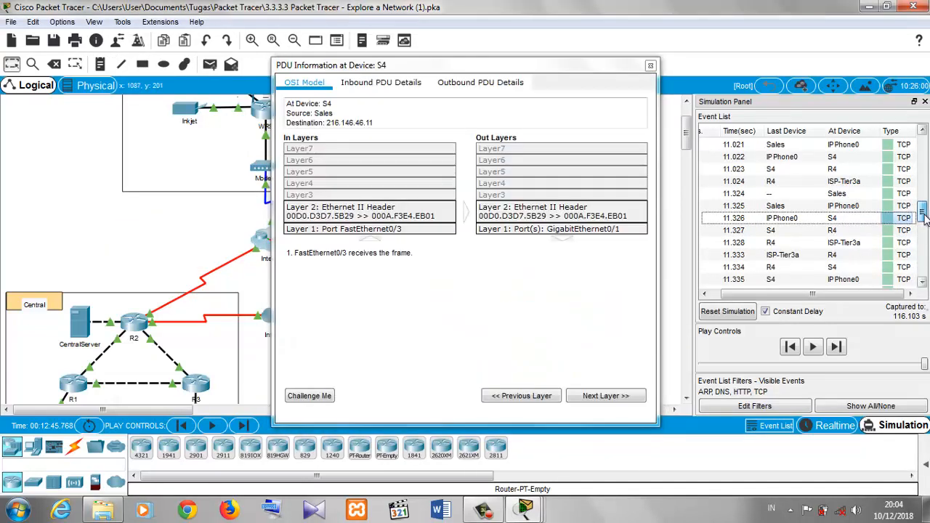
left_click_drag(926, 278, 921, 247)
- Open the TCP event from R4 to ISP-Tier3a and inspect its Layer 3, Layer 2 and Layer 1 details
left_click(891, 184)
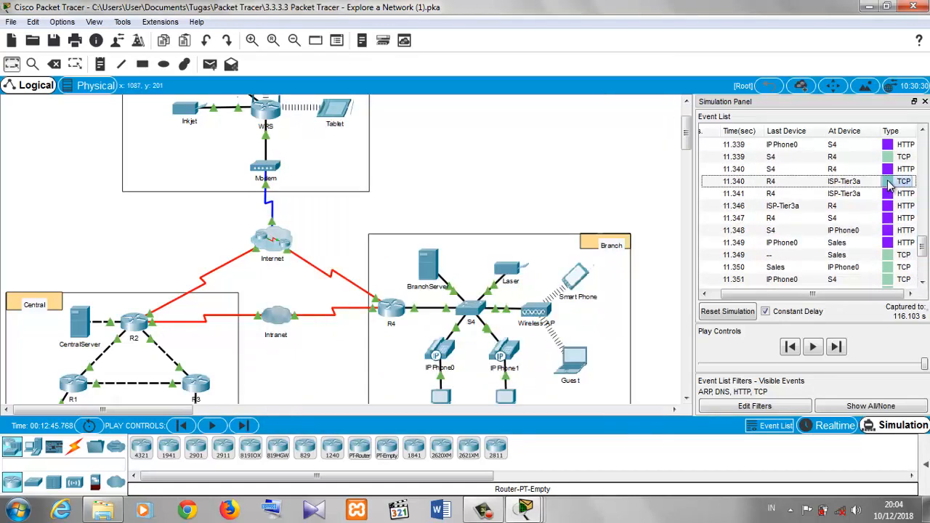
left_click(891, 185)
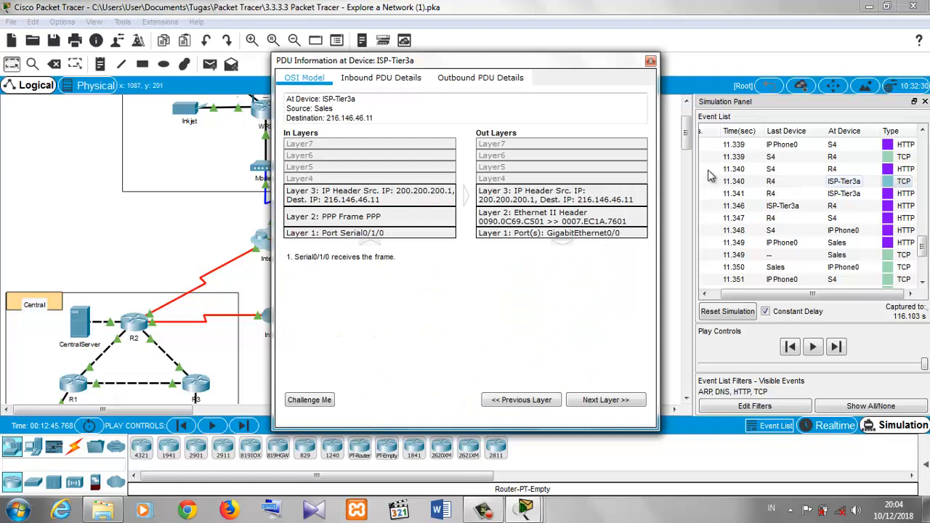
left_click(396, 204)
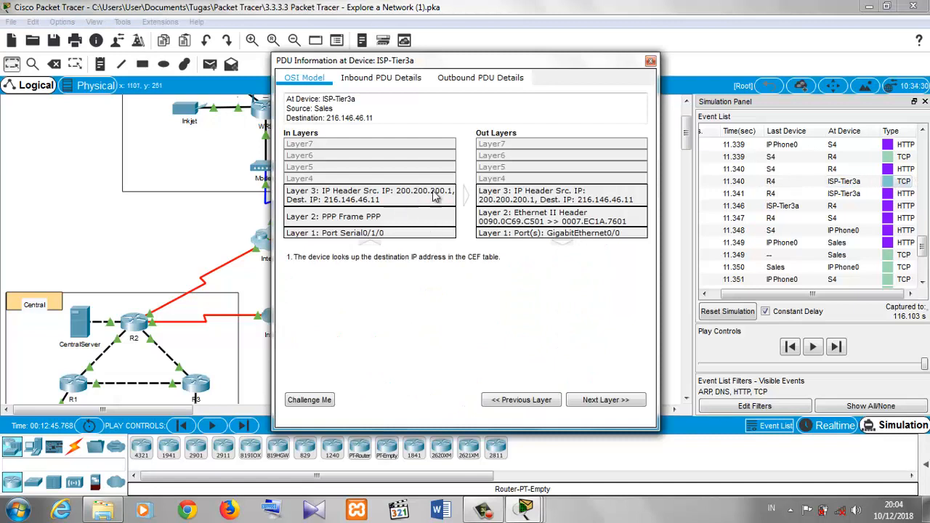
left_click(506, 198)
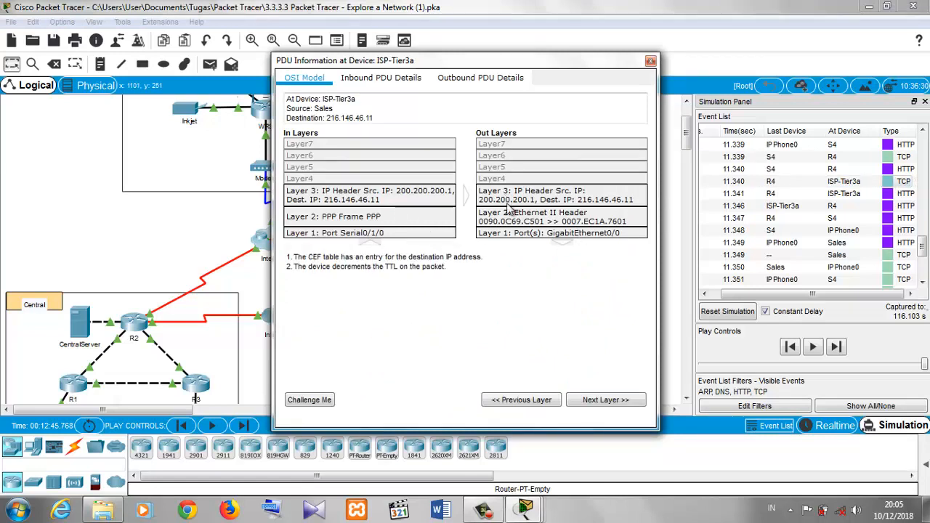
left_click(510, 216)
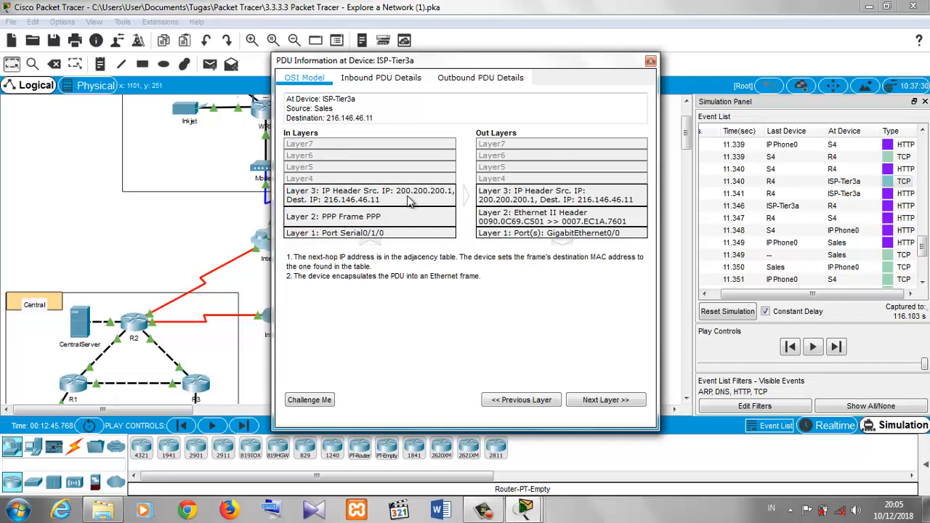
left_click(379, 223)
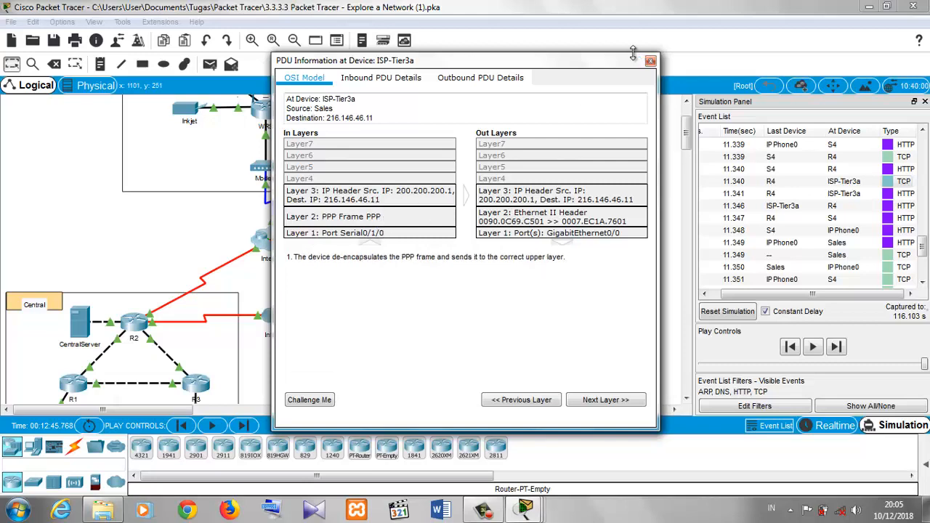
- View the outbound and inbound PDU details of the ISP-Tier3a event, then close the PDU window
left_click(452, 81)
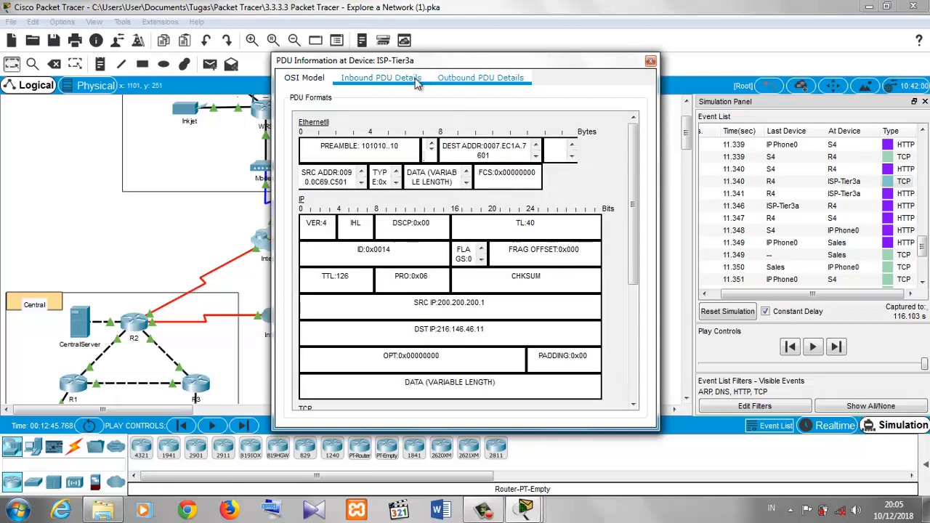
left_click(418, 81)
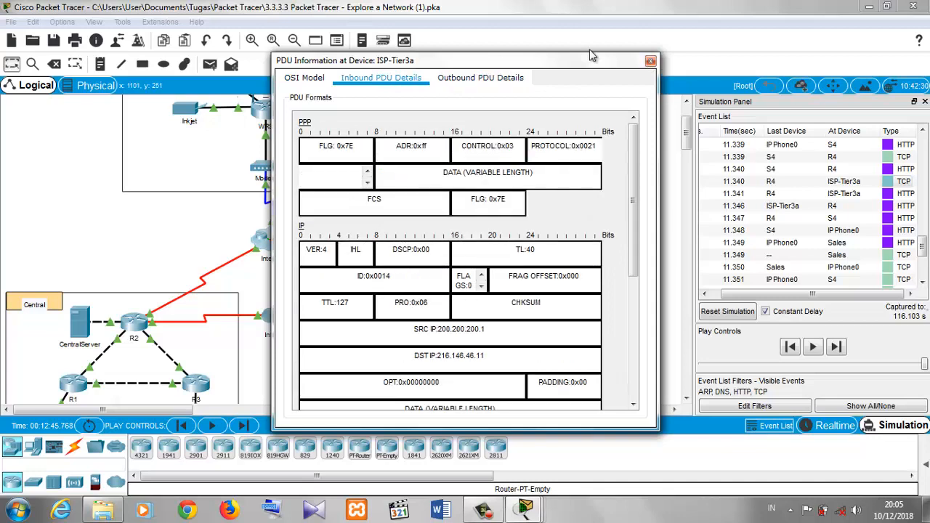
left_click(650, 62)
- Open and close the TCP event at Sales, then bring the activity instructions forward
left_click(888, 259)
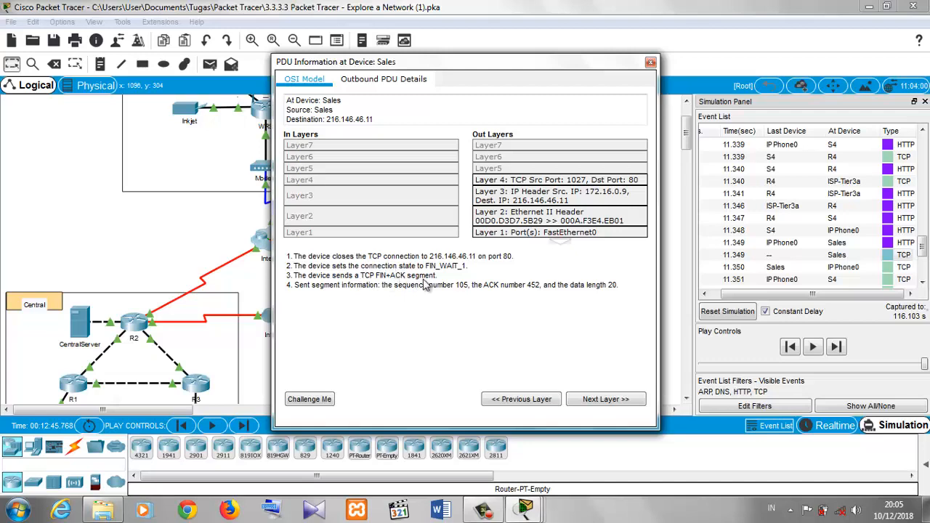
left_click(651, 62)
mouse_move(526, 509)
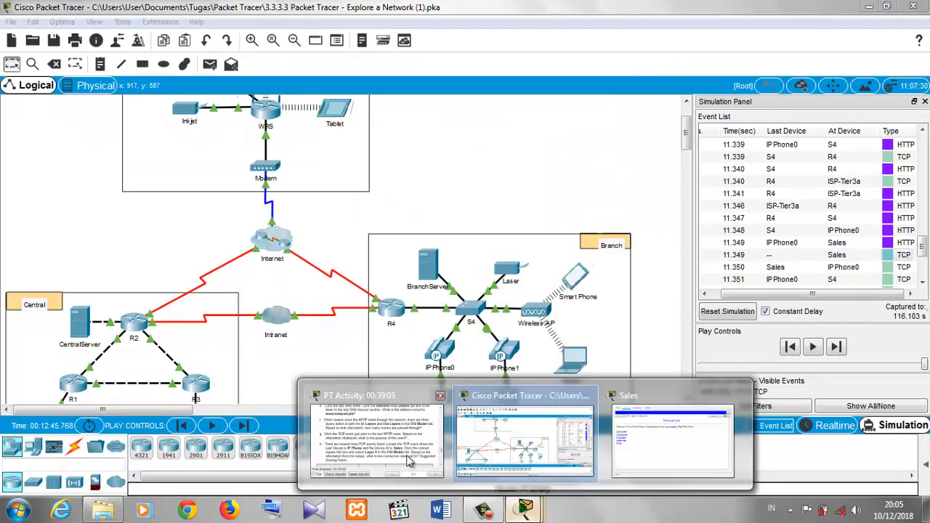
left_click(378, 428)
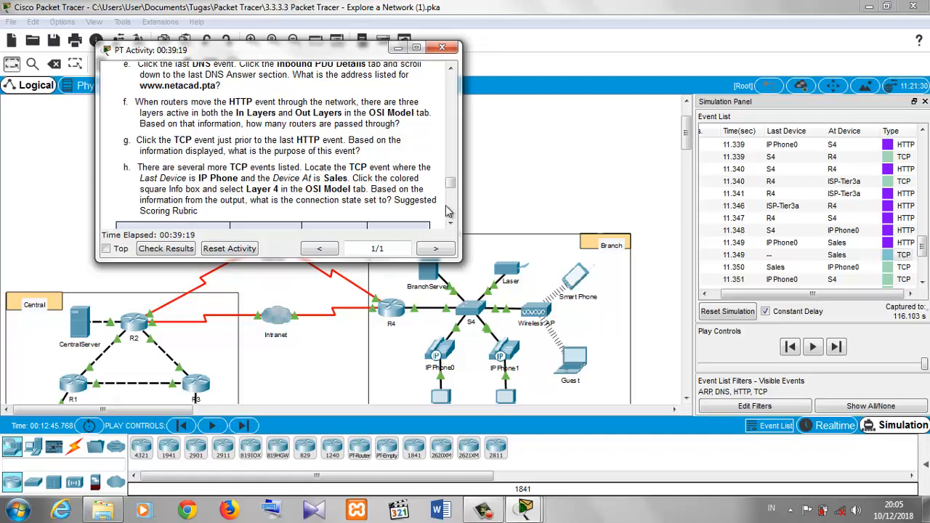
- Scroll the event list down and open the TCP event from IP Phone0 to Sales
left_click_drag(922, 248, 924, 276)
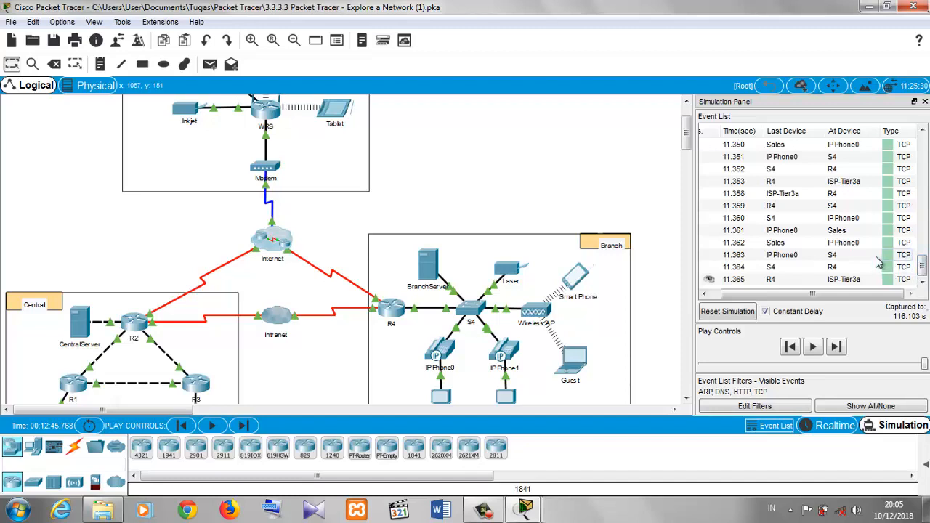
left_click(896, 233)
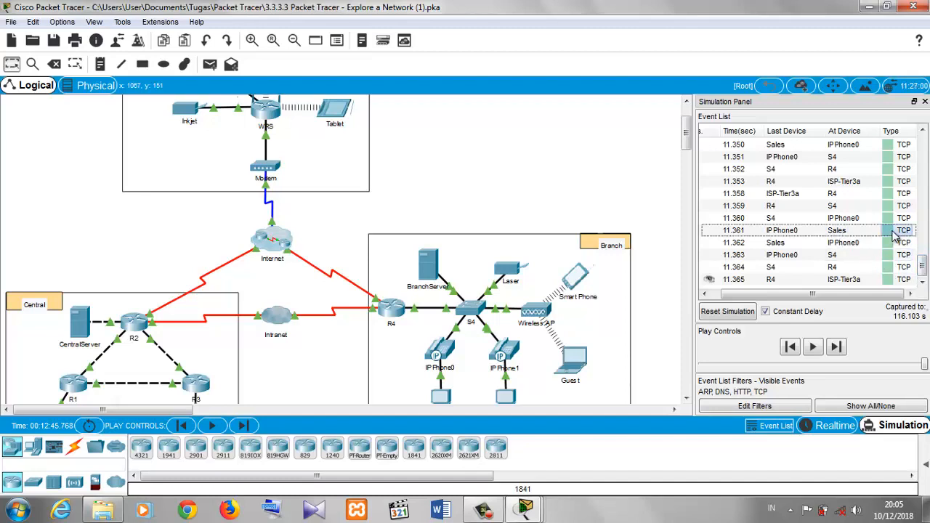
left_click(894, 231)
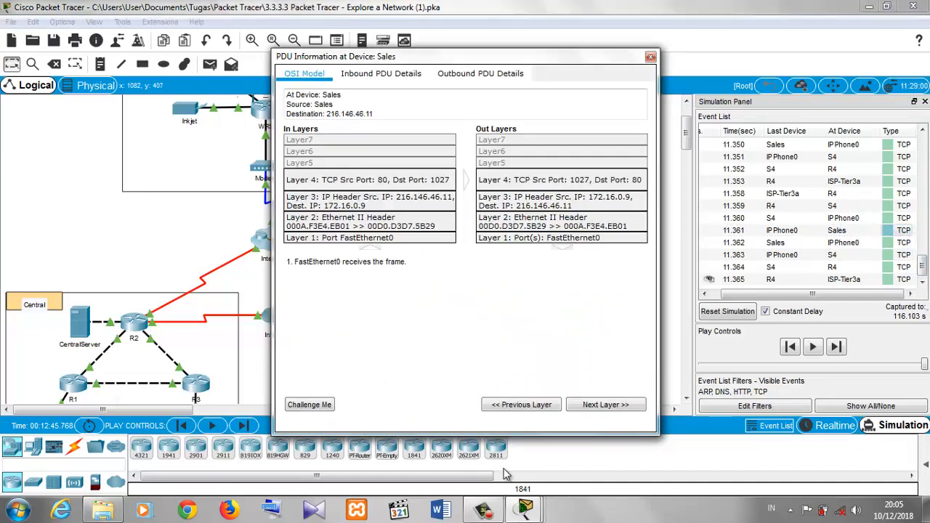
- Check the question on the activity instructions, then inspect the In Layers Layer 4 details of the Sales event and close it
mouse_move(536, 513)
left_click(381, 455)
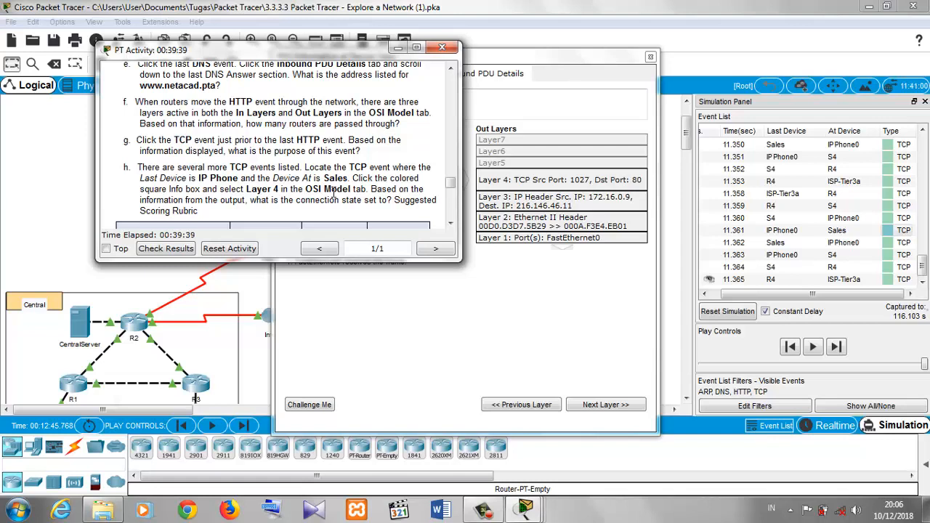
left_click(530, 324)
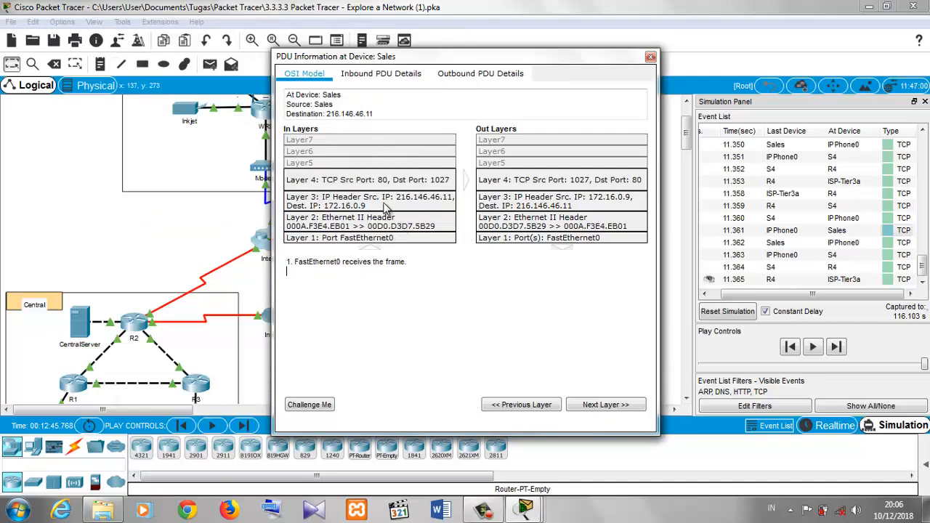
left_click(385, 187)
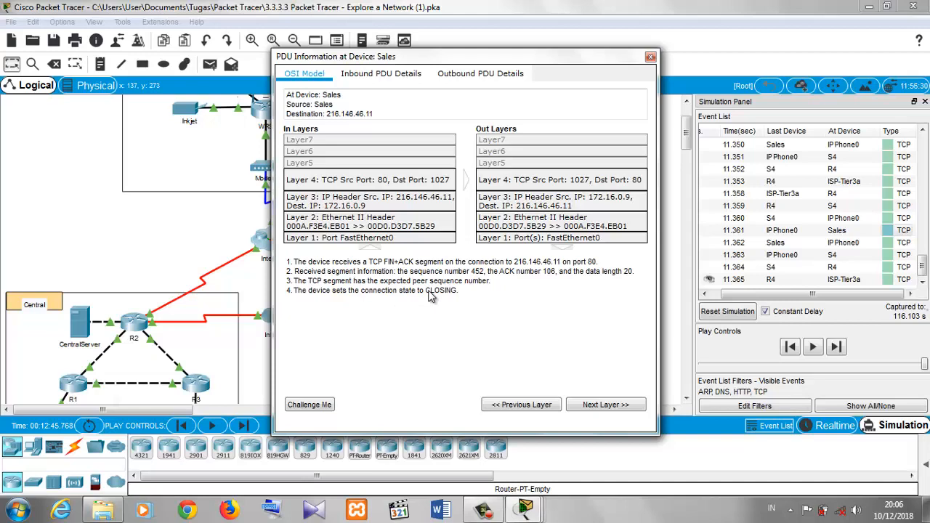
left_click_drag(428, 290, 459, 275)
left_click(471, 299)
left_click(651, 56)
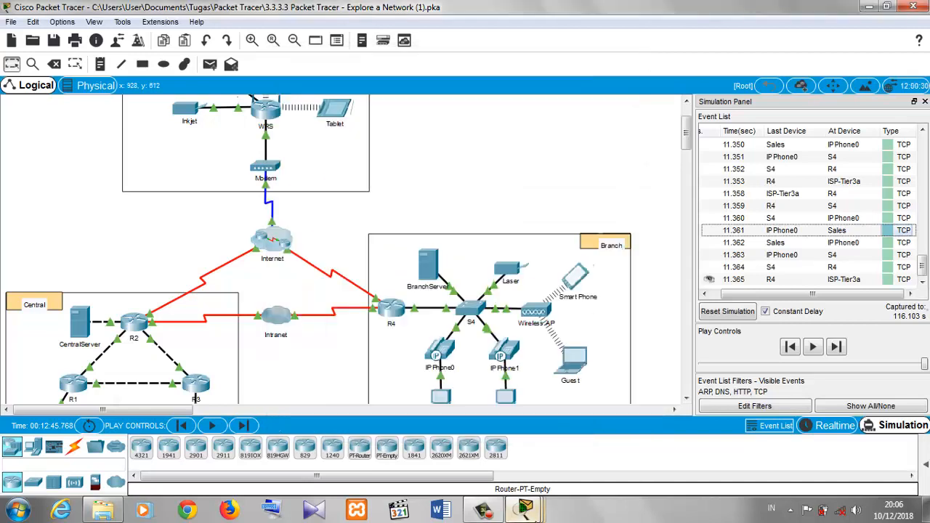
- Bring up the Sales PC web browser window and close it
mouse_move(526, 509)
left_click(676, 422)
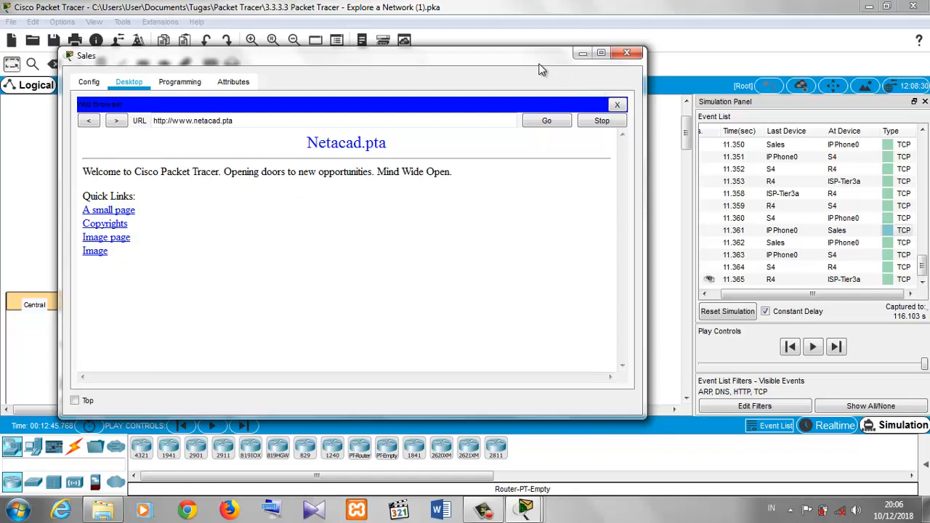
left_click(625, 55)
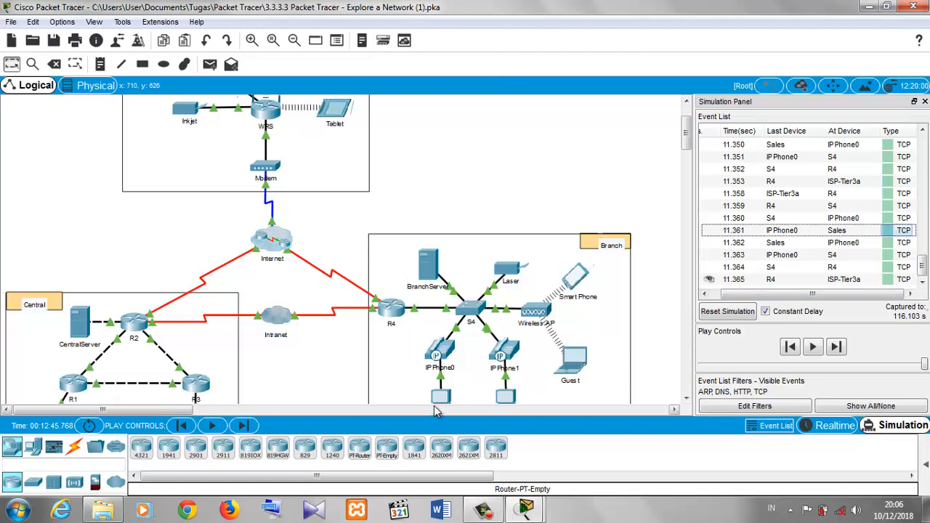
- Minimize the Packet Tracer window and the activity instructions window
mouse_move(436, 412)
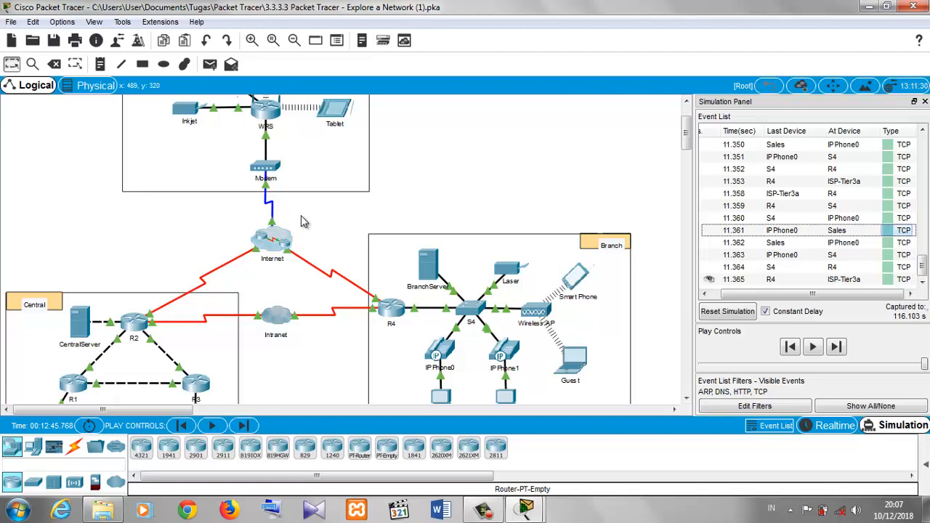
left_click(866, 6)
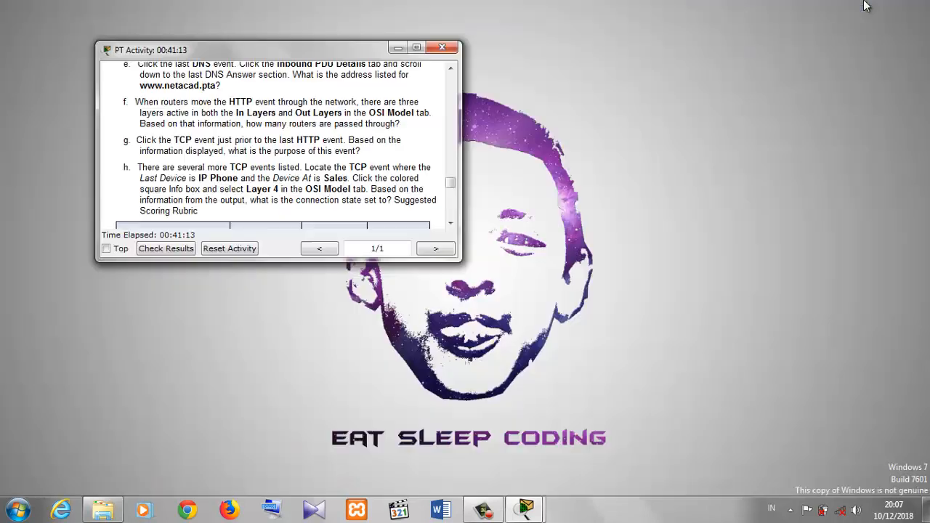
left_click(398, 49)
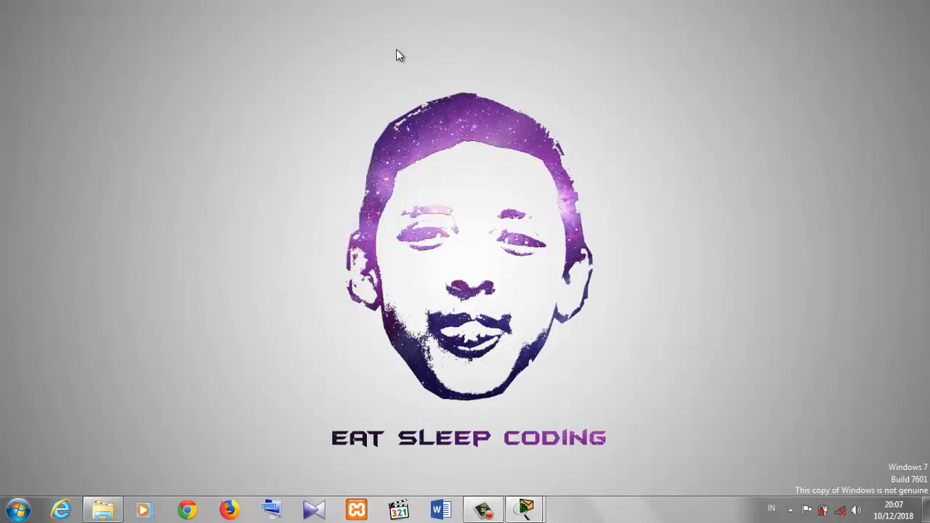